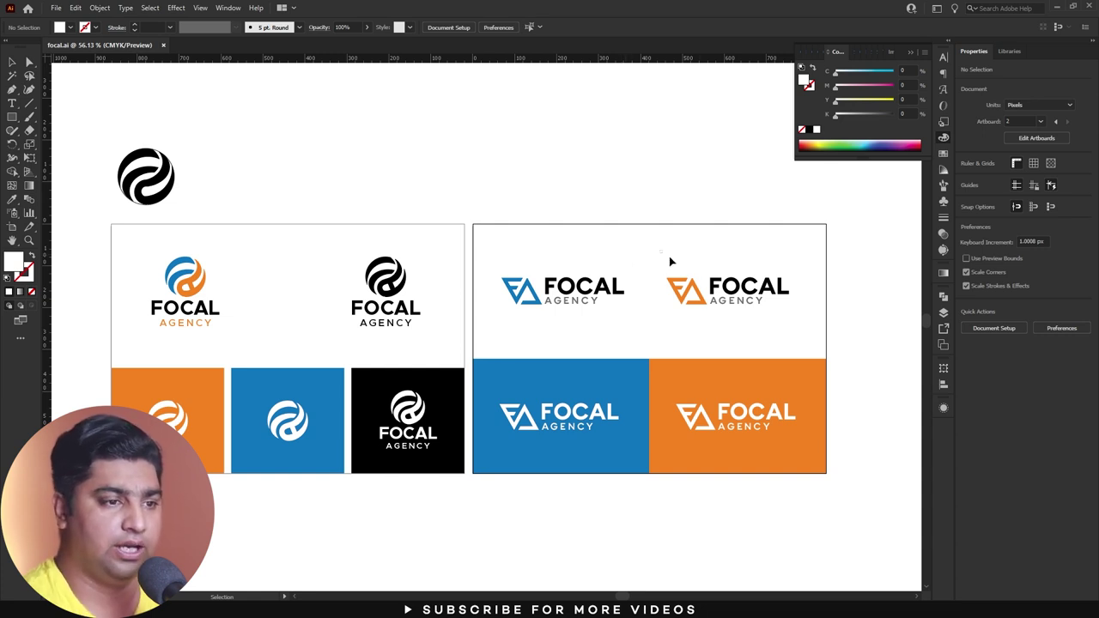
Save the document as focal_final.ai in Downloads and select all logos on the left artboard.
left_click(795, 319)
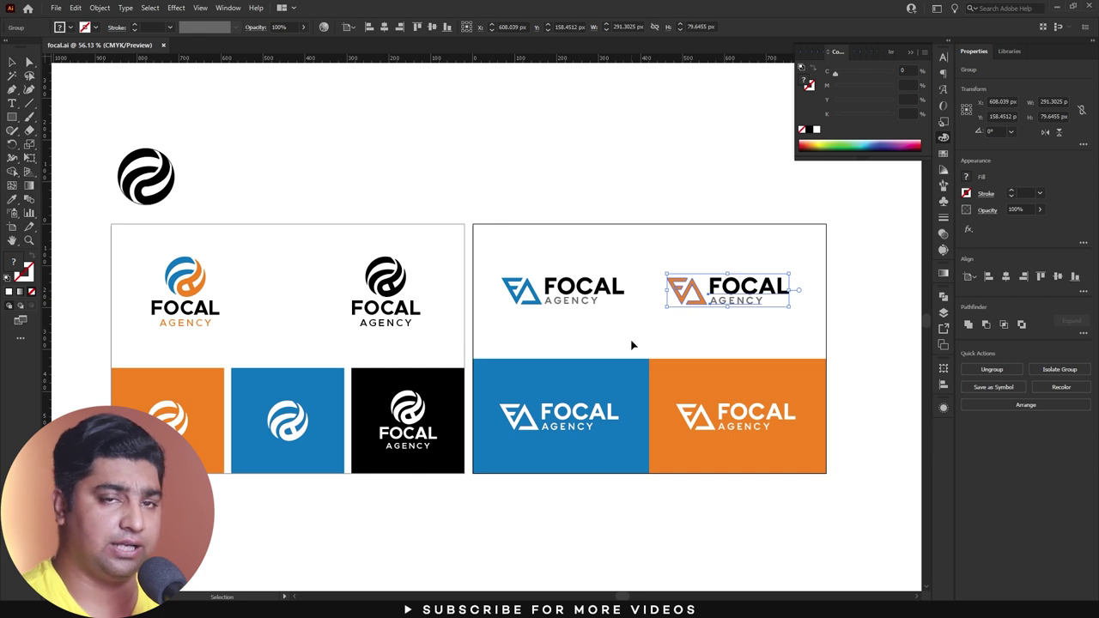
left_click(53, 9)
left_click(101, 125)
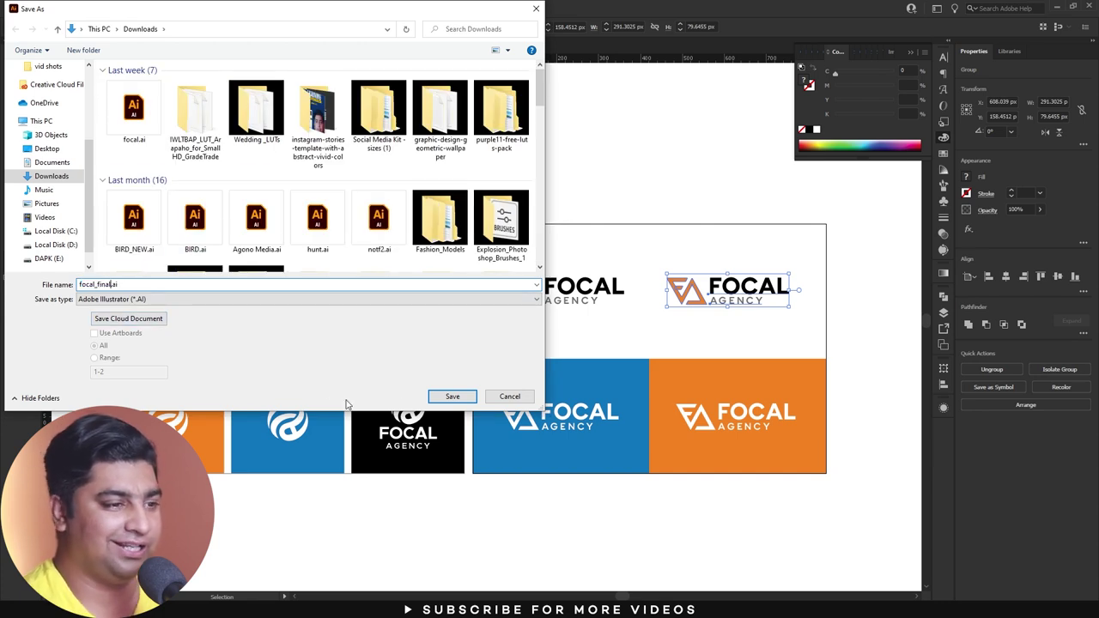
left_click(452, 397)
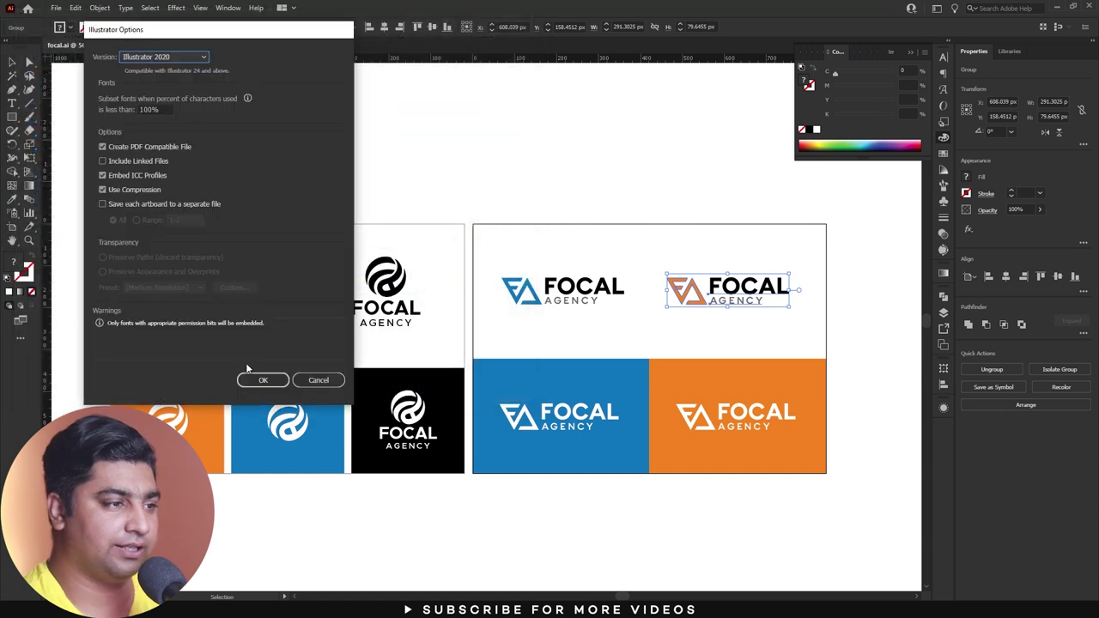
left_click(268, 383)
left_click_drag(228, 206, 302, 214)
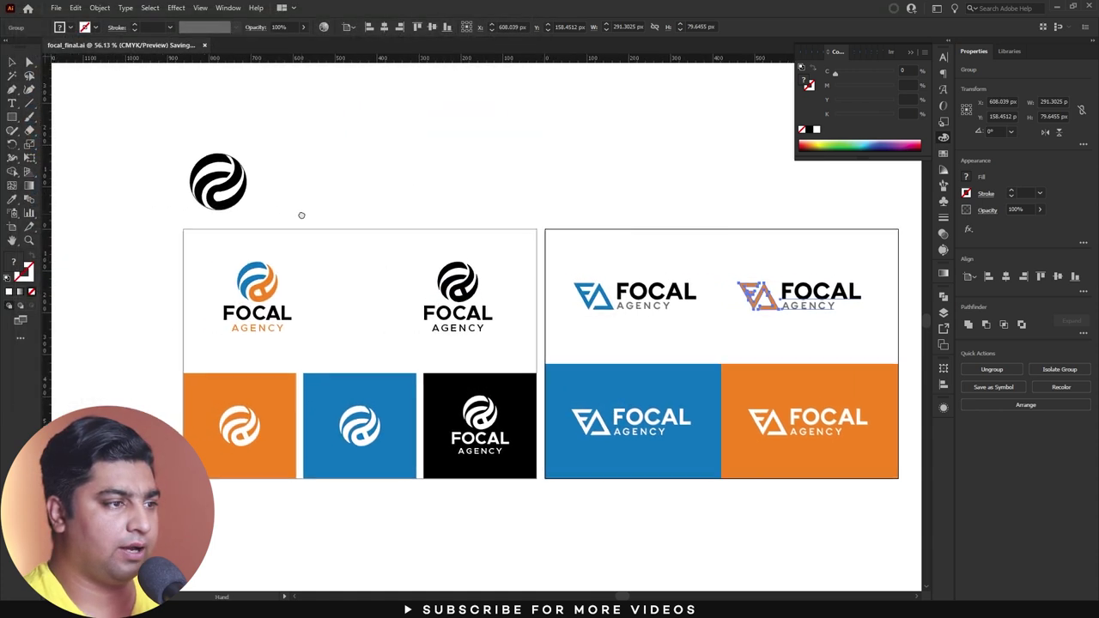
left_click_drag(151, 146, 483, 556)
Delete the left artboard's logos and the linked reference image.
key("Delete")
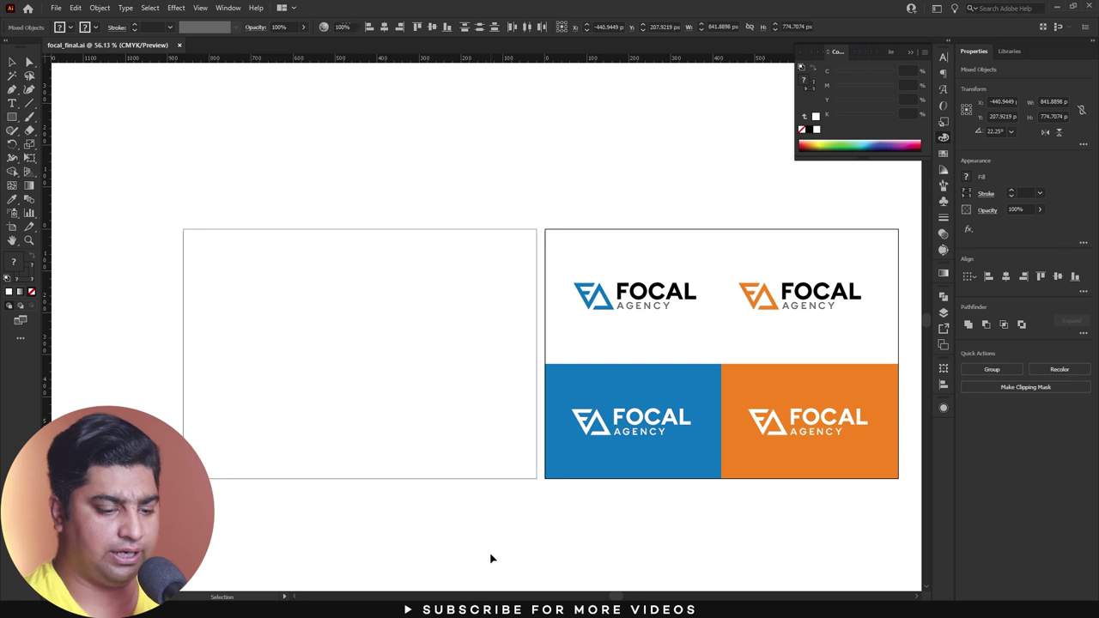
mouse_move(469, 324)
left_mouse_down()
mouse_move(378, 292)
mouse_move(235, 155)
left_mouse_up()
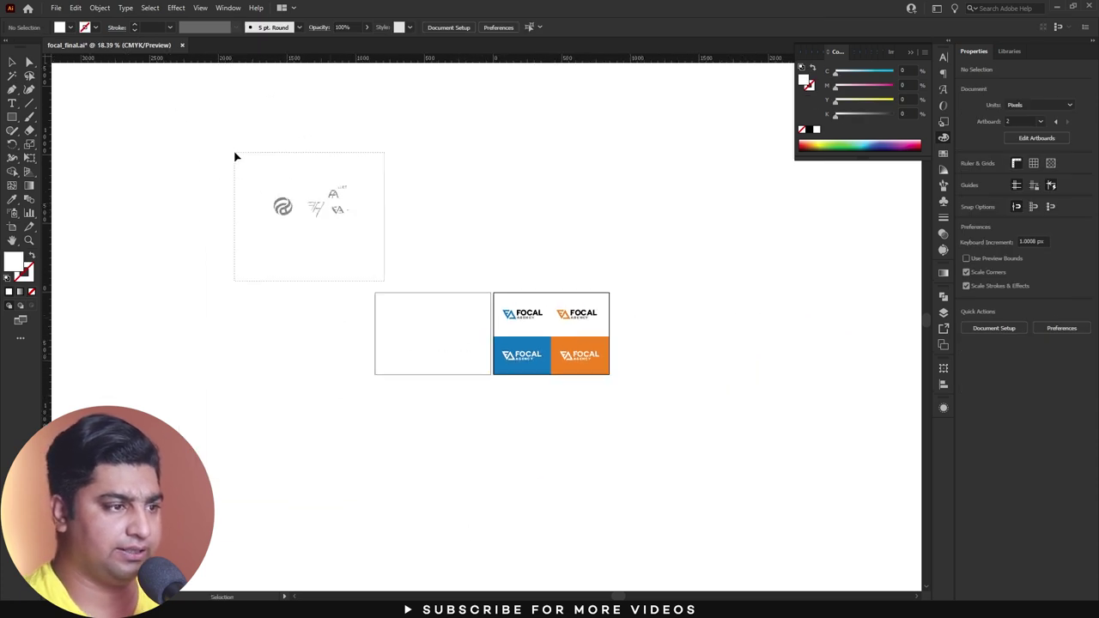
left_click_drag(371, 230, 431, 248)
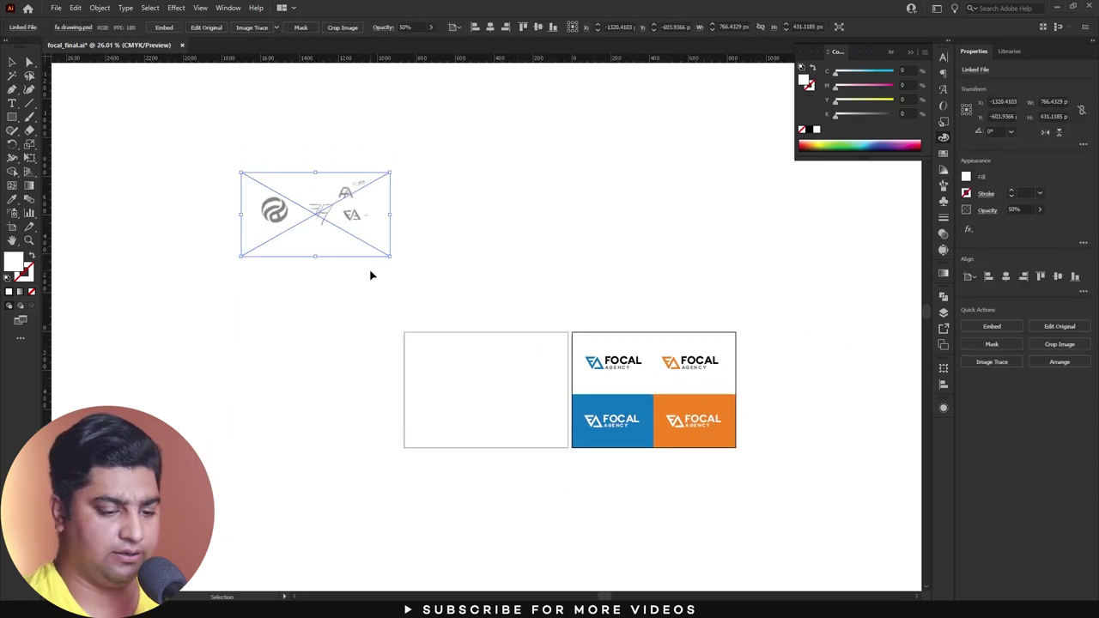
key("Delete")
Delete the blue top-left FOCAL logo and the blue FOCAL panel.
left_click_drag(615, 422, 661, 425)
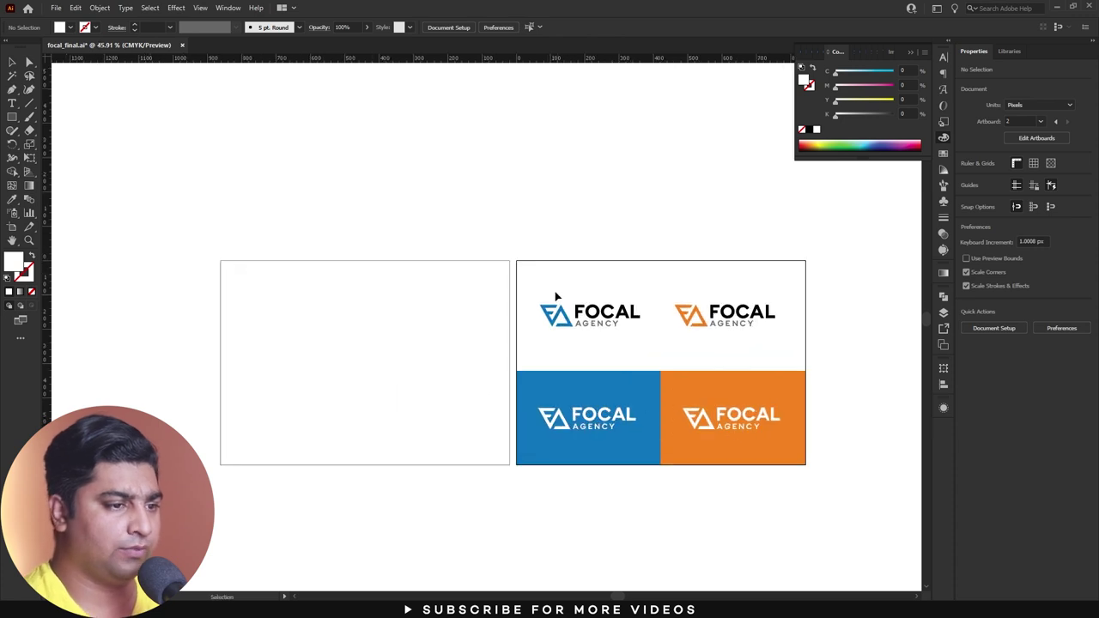
left_click_drag(637, 349, 639, 349)
key("Delete")
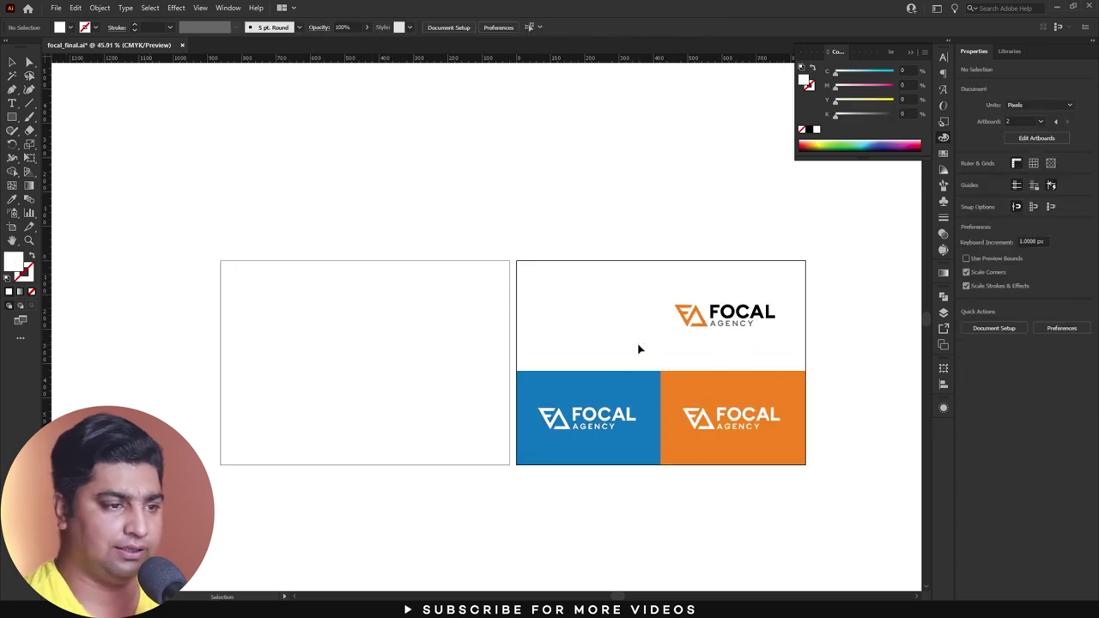
left_click_drag(564, 345, 603, 481)
key("Delete")
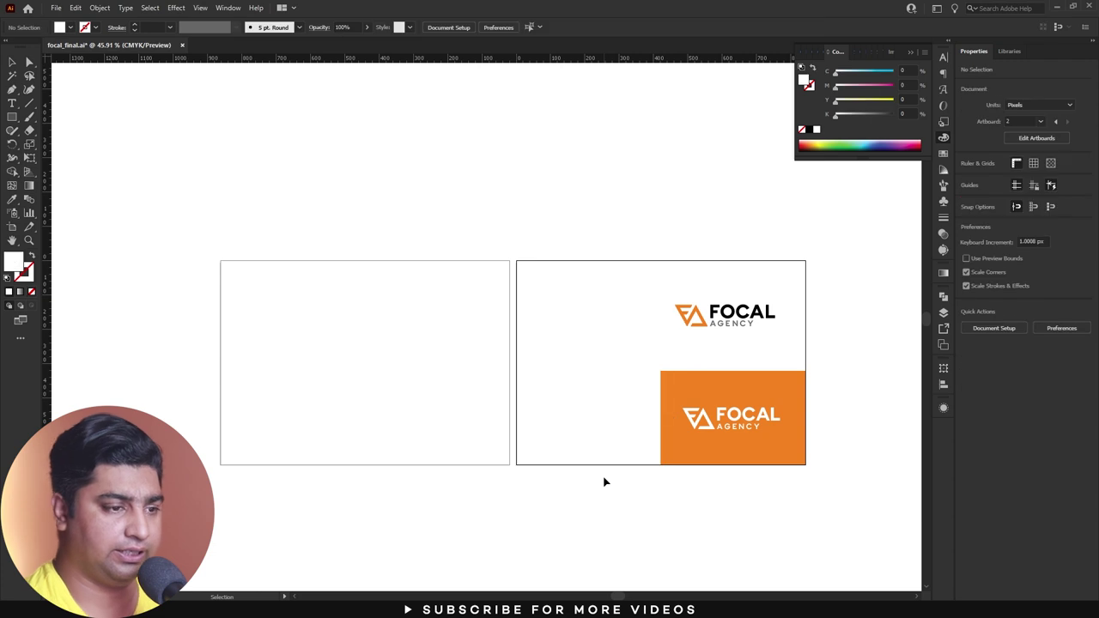
Delete the empty first artboard using artboard editing.
scroll(558, 335, "down", 1)
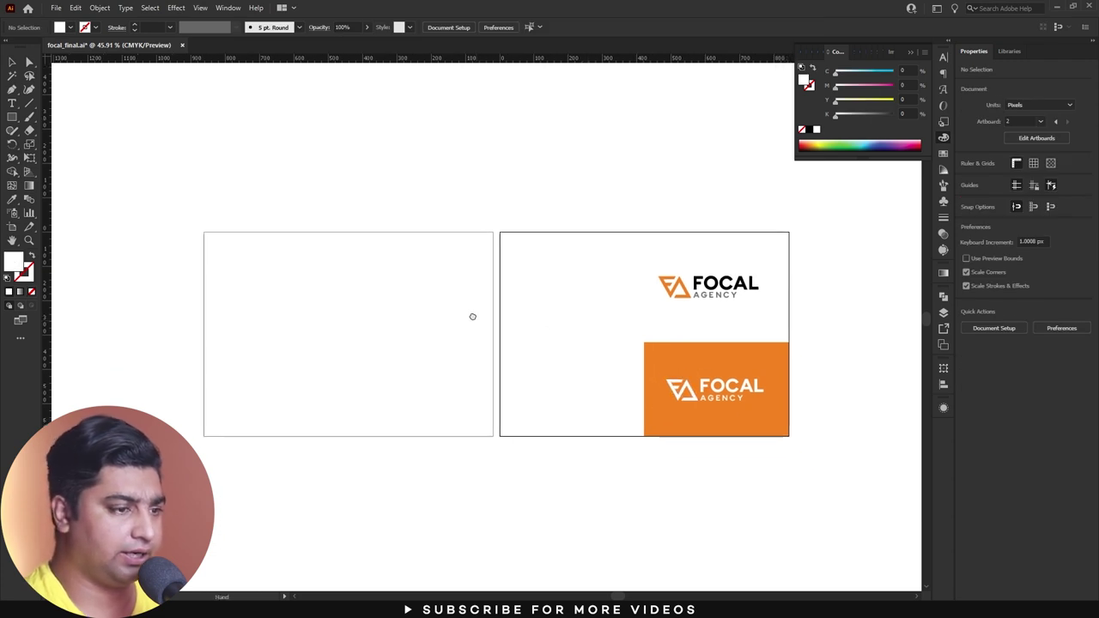
left_click(13, 228)
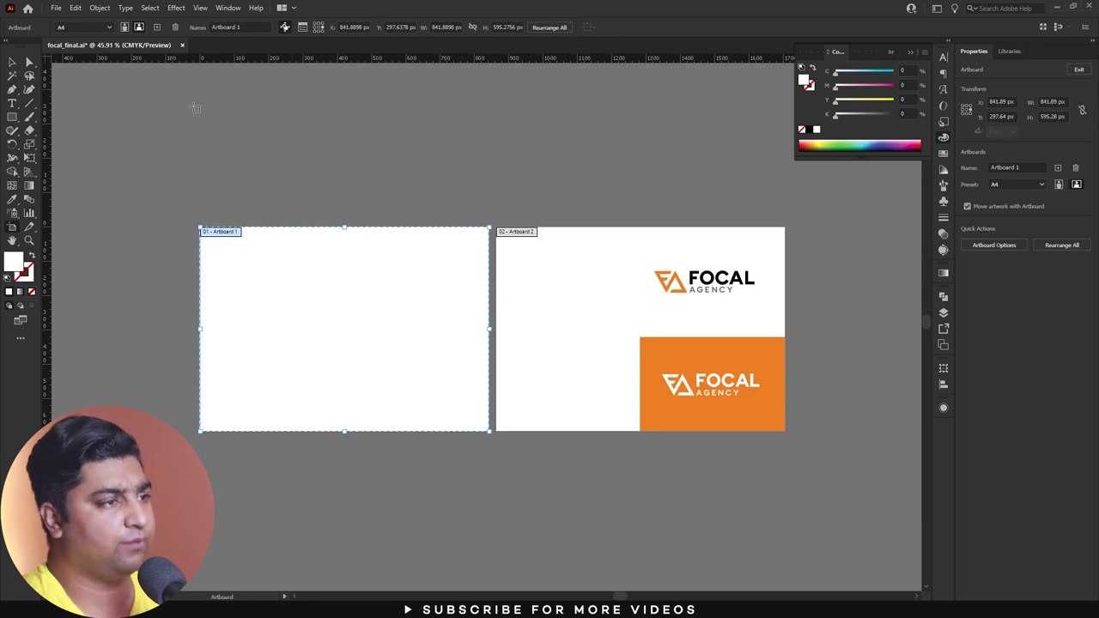
left_click(175, 27)
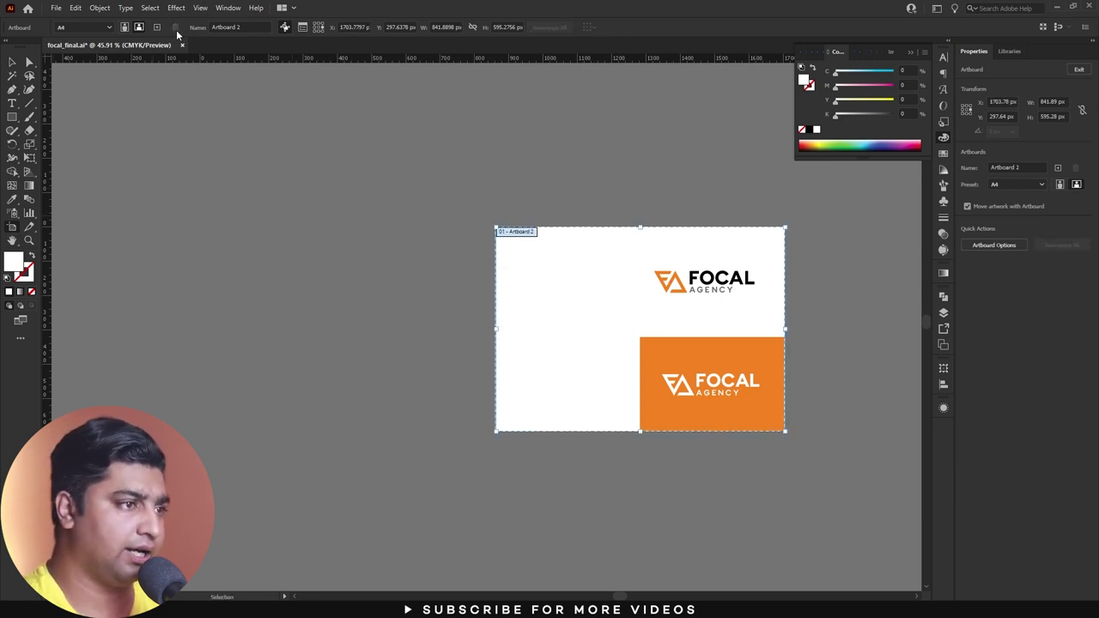
key("Escape")
Move the top logo about 133 px to the left.
scroll(615, 313, "up", 1)
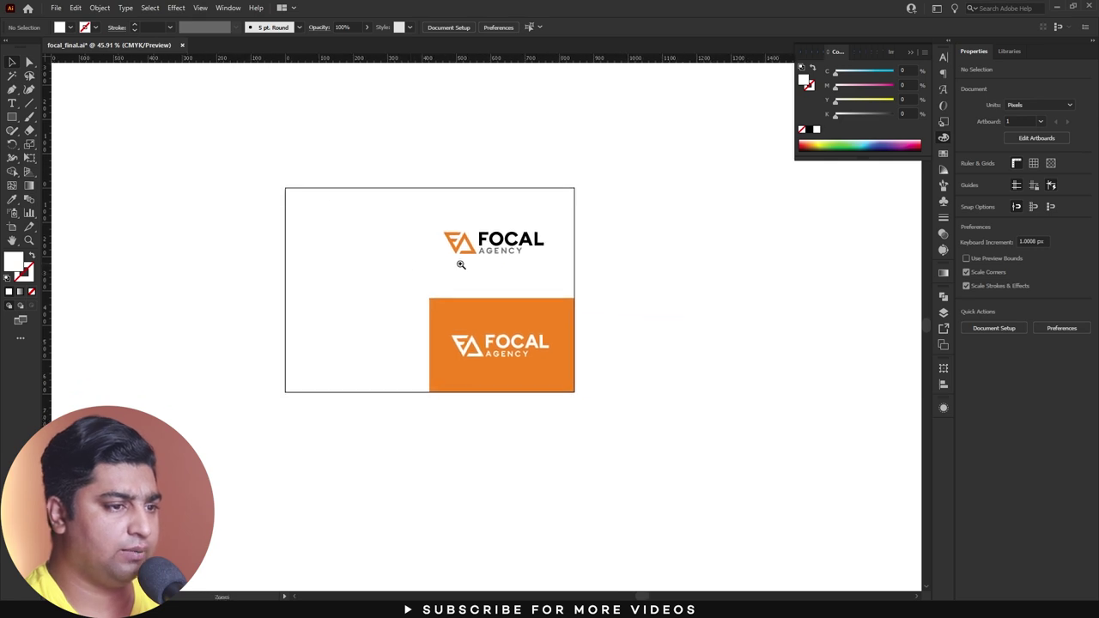
scroll(459, 263, "up", 1)
scroll(539, 277, "up", 1)
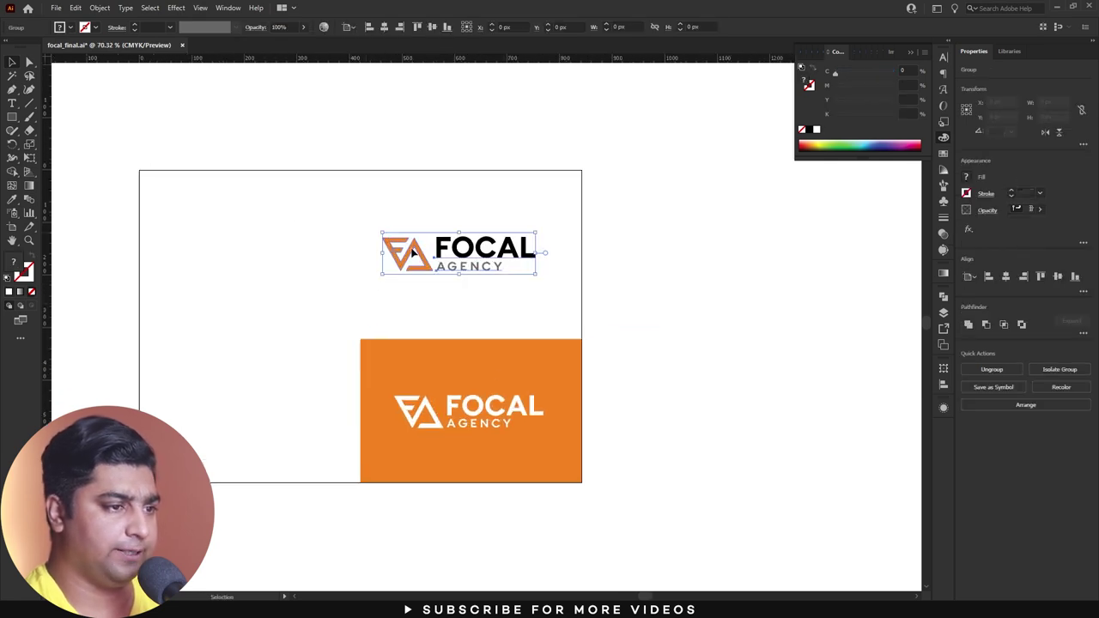
left_click_drag(498, 261, 383, 261)
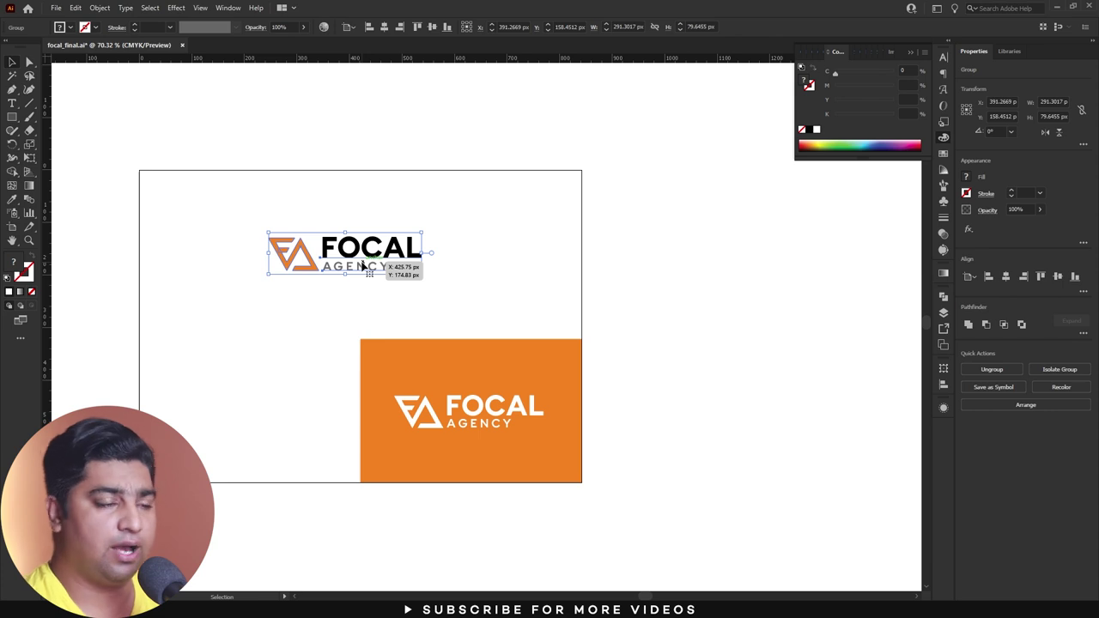
Ungroup the top logo and convert its FOCAL AGENCY text to outlines.
right_click(362, 268)
left_click(368, 358)
left_click(412, 319)
left_click_drag(461, 293, 360, 230)
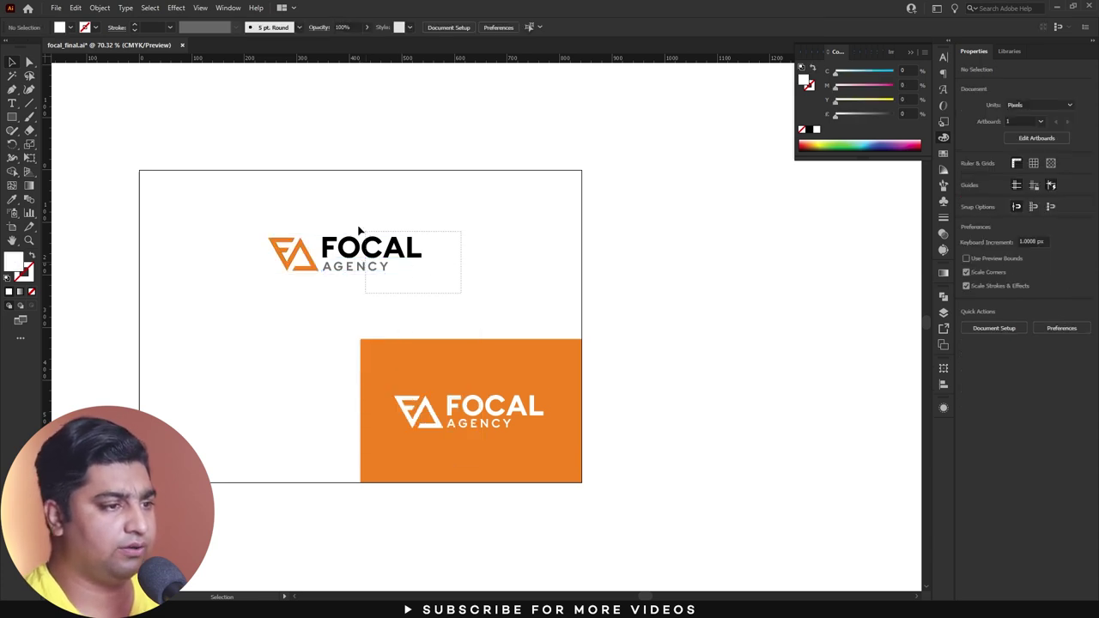
right_click(369, 254)
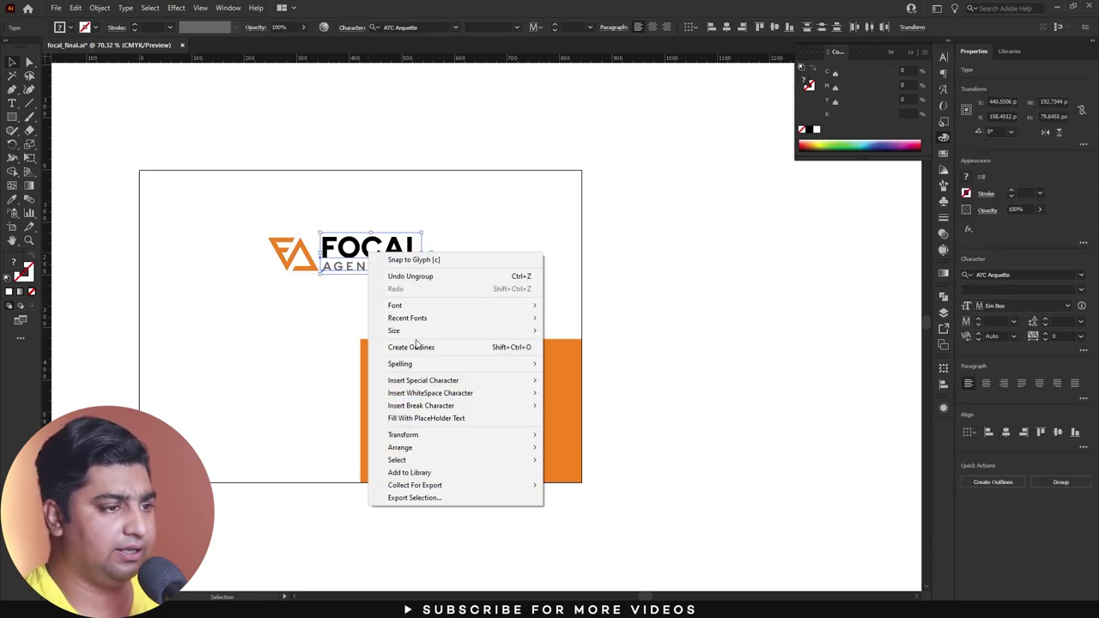
left_click(416, 347)
left_click(422, 319)
Ungroup the white logo, outline its FOCAL AGENCY text, and regroup it.
left_click(464, 416)
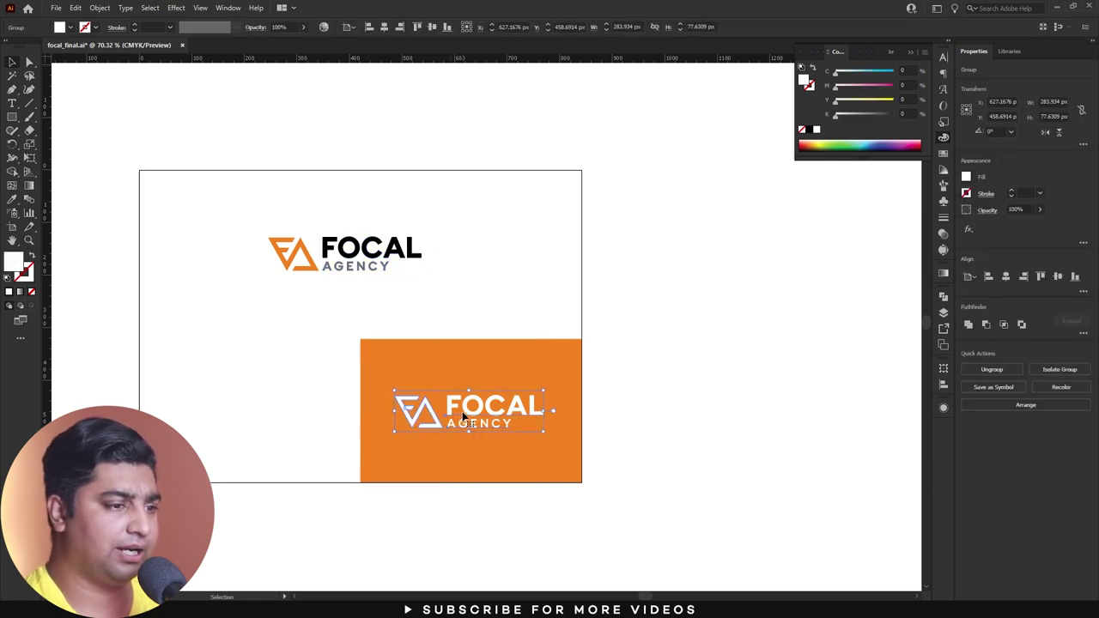
right_click(463, 417)
left_click(470, 305)
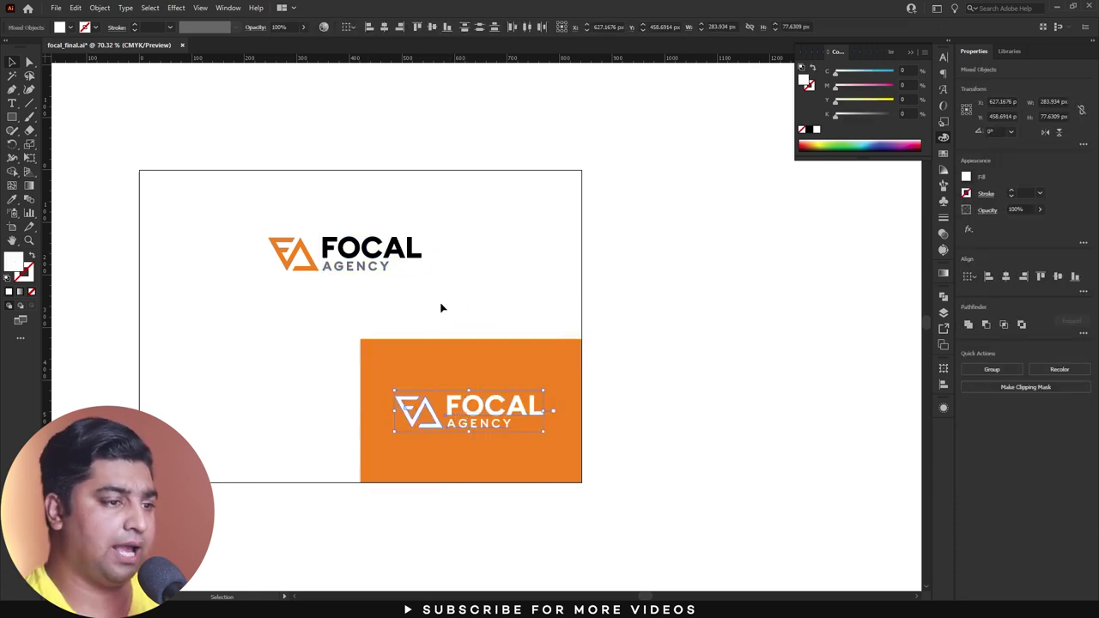
left_click(513, 421)
right_click(490, 409)
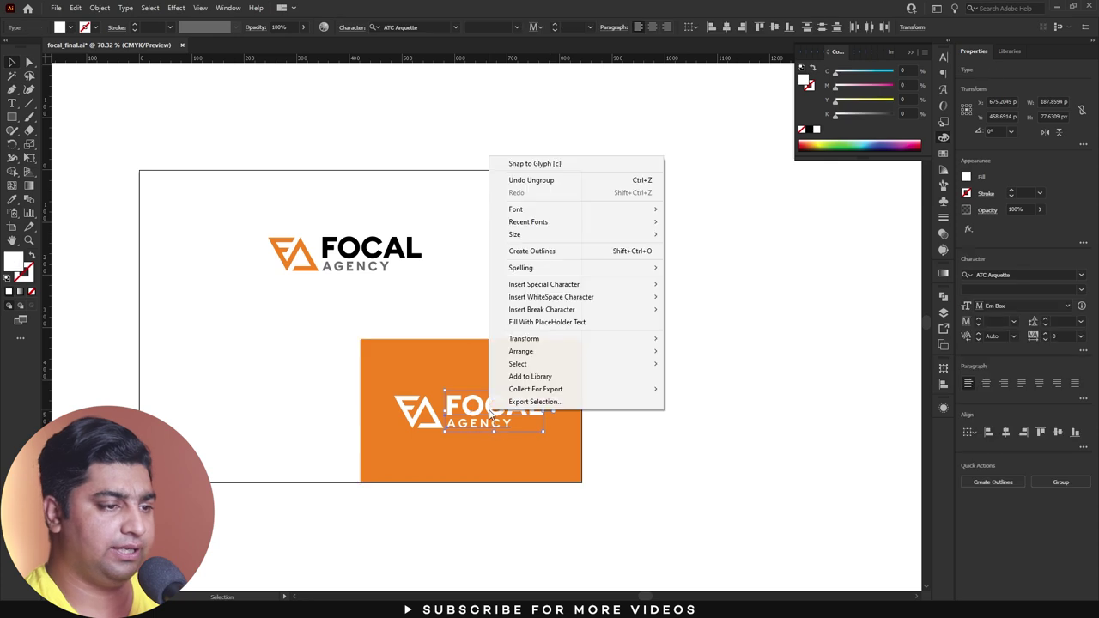
left_click(529, 253)
left_click_drag(407, 369, 414, 403)
key("ctrl+g")
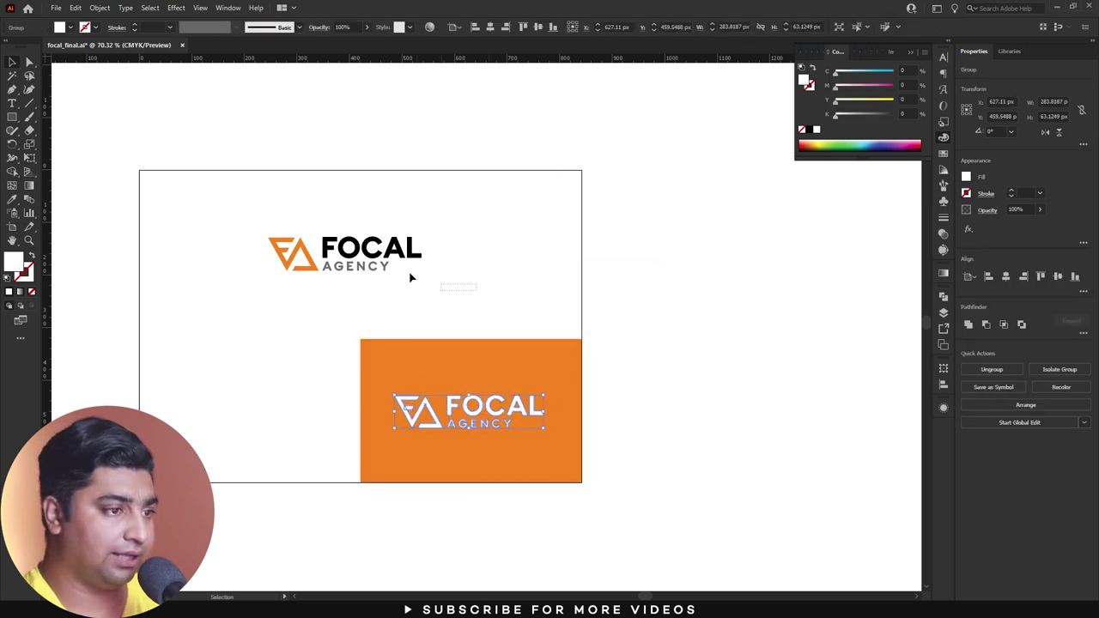
left_click_drag(410, 277, 238, 203)
left_click(274, 209)
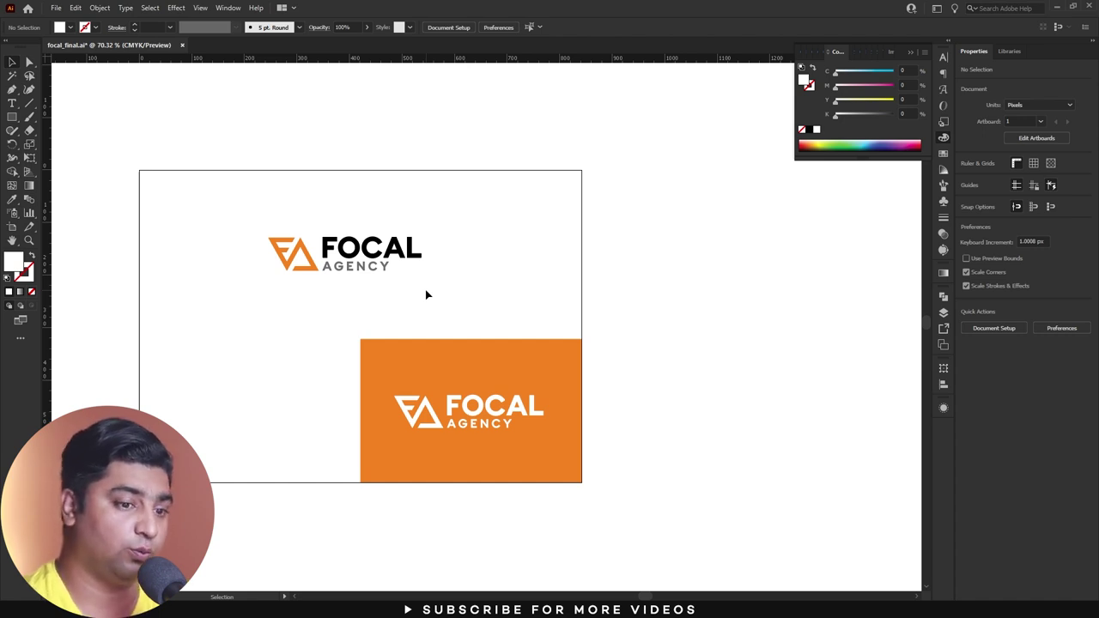
Draw a rough rectangle over the top logo, then undo it.
left_click(12, 117)
scroll(179, 157, "up", 2)
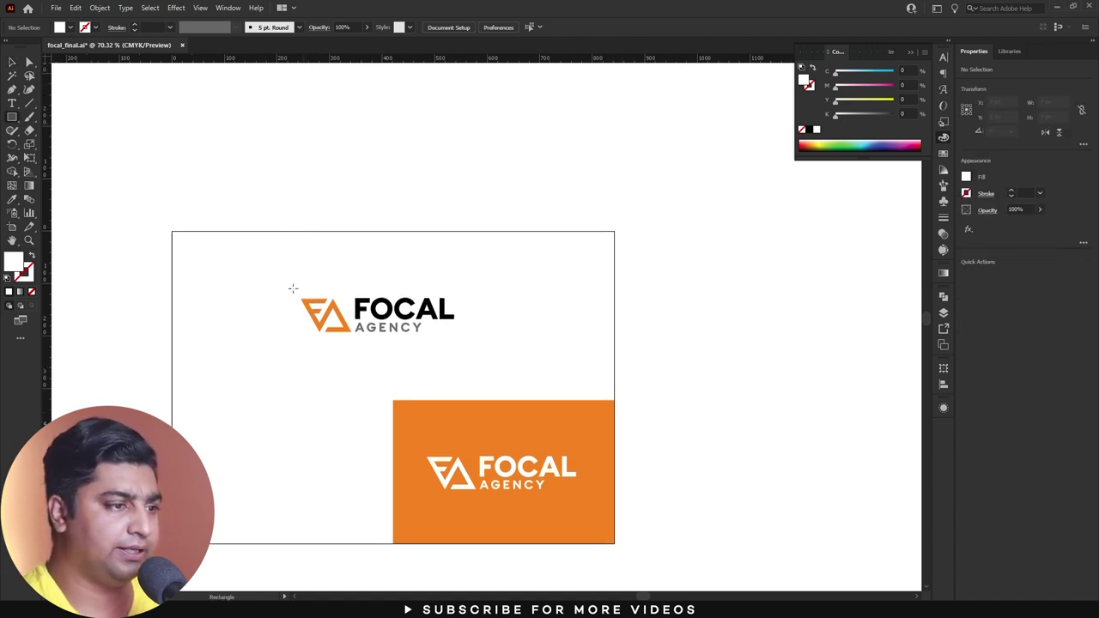
left_click_drag(293, 288, 484, 341)
key("ctrl+z")
key("v")
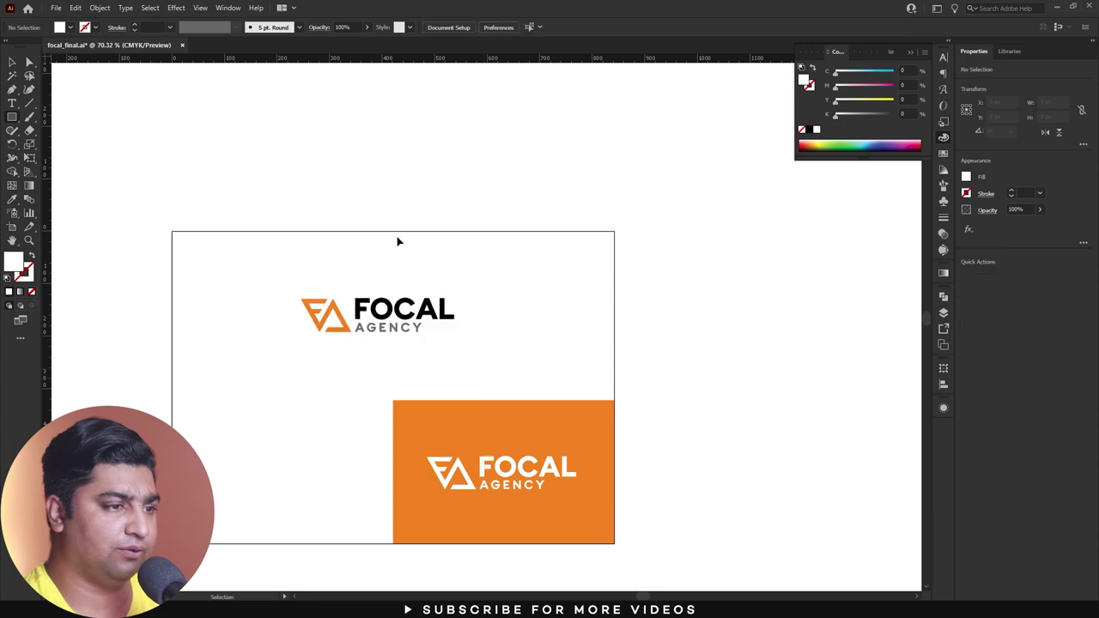
Create a 400 × 120 px rectangle and move it up and left.
left_click(326, 168)
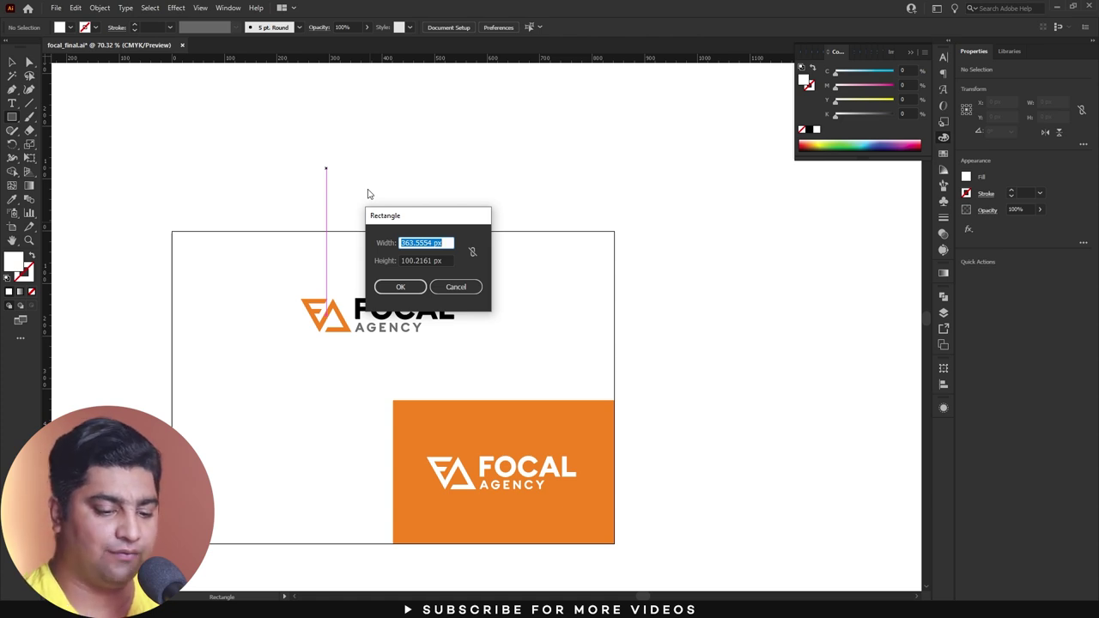
type("0")
key("Tab")
key("Tab")
key("shift+Tab")
type("0")
key("Return")
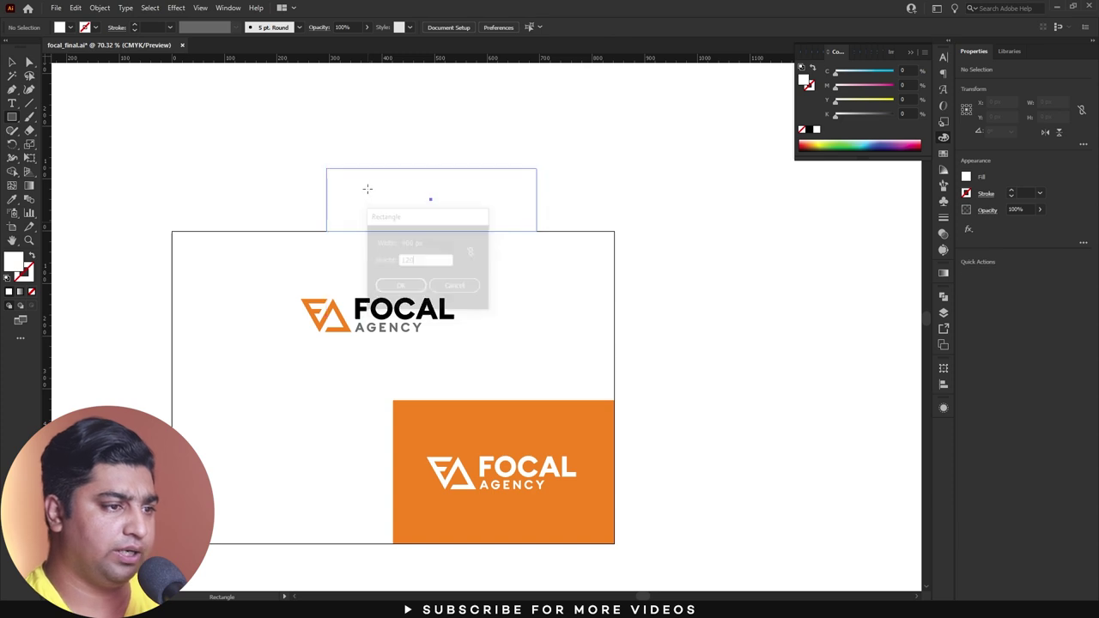
key("v")
left_click_drag(368, 184, 345, 163)
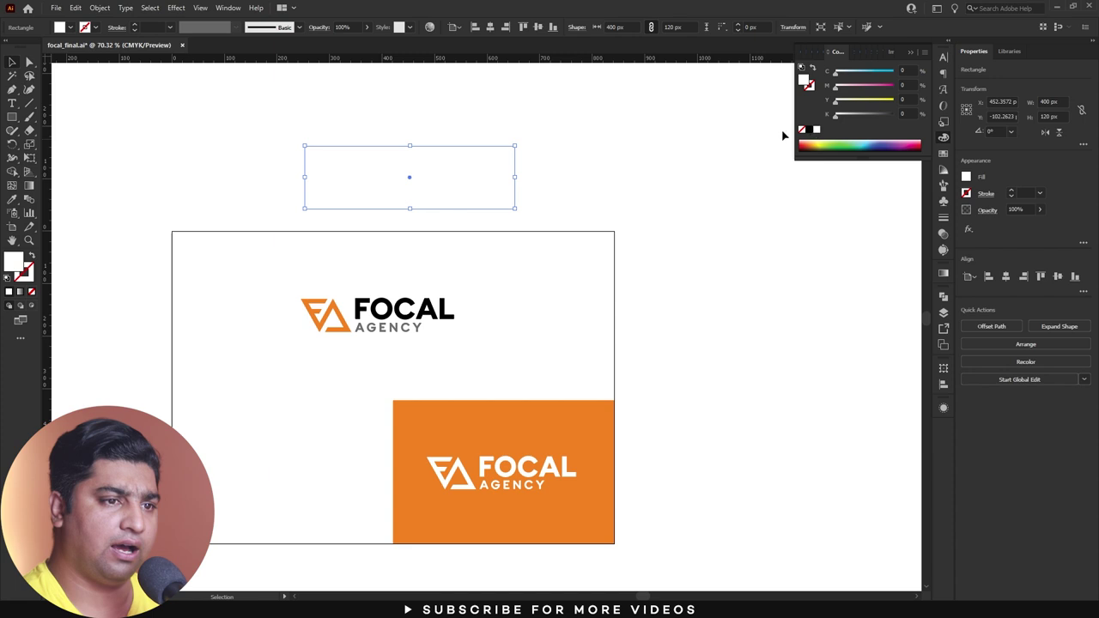
Give the rectangle a black stroke and place a copy of the logo inside it.
key("x")
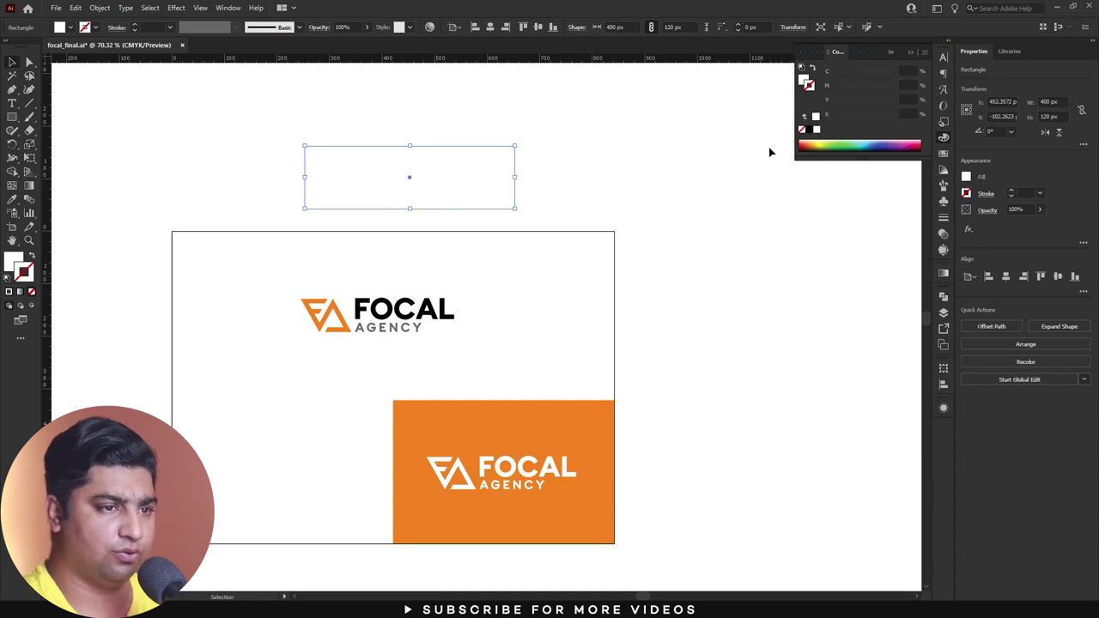
left_click(810, 131)
left_click(421, 226)
scroll(421, 226, "up", 2)
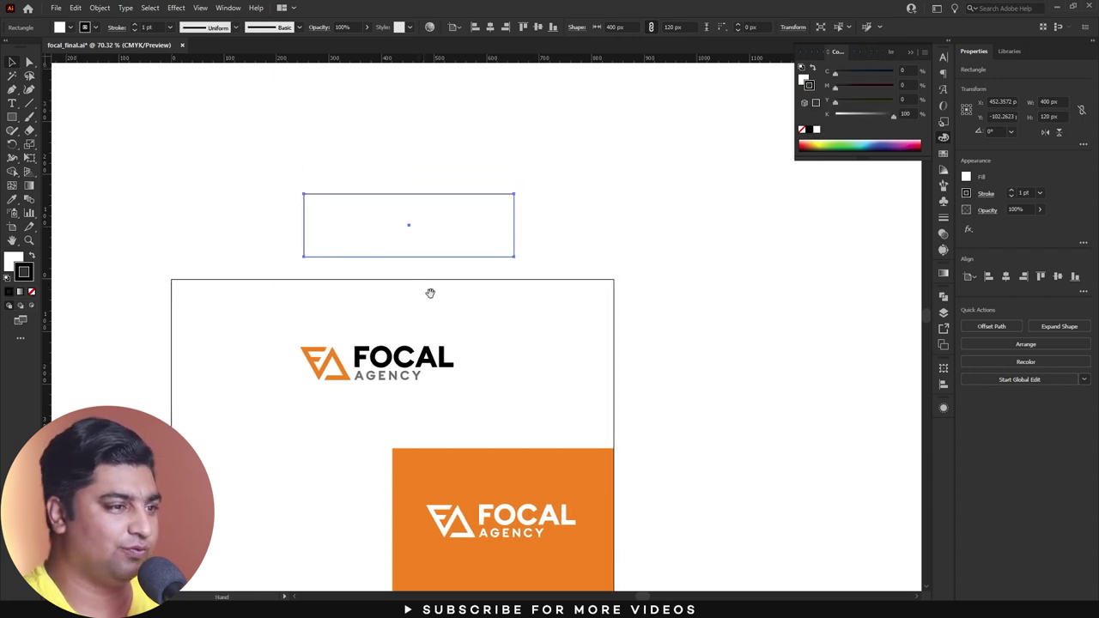
mouse_move(423, 348)
left_mouse_down()
mouse_move(483, 232)
mouse_move(499, 233)
left_mouse_up()
right_click(499, 234)
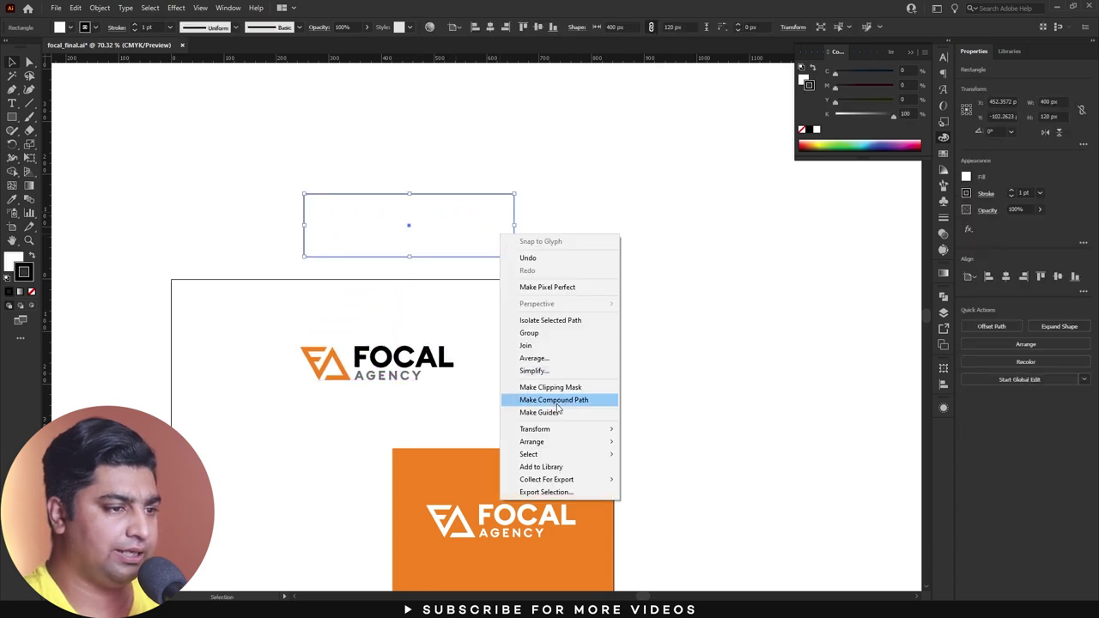
left_click(661, 477)
Send the rectangle behind the logo copy and centre them vertically.
left_click(453, 265)
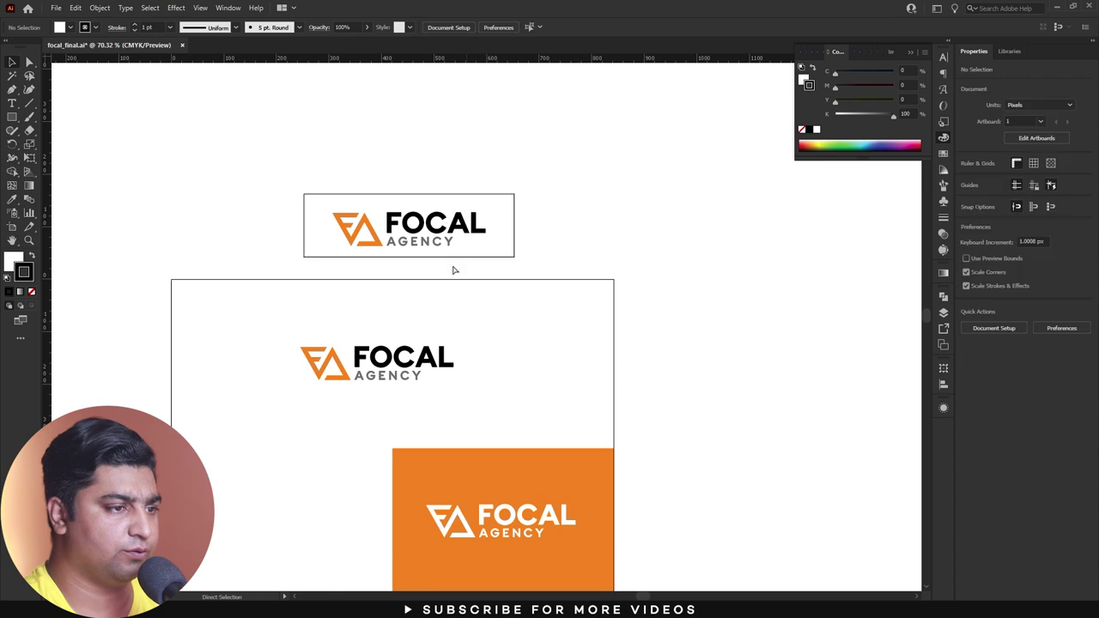
scroll(429, 232, "up", 1)
left_click(426, 225)
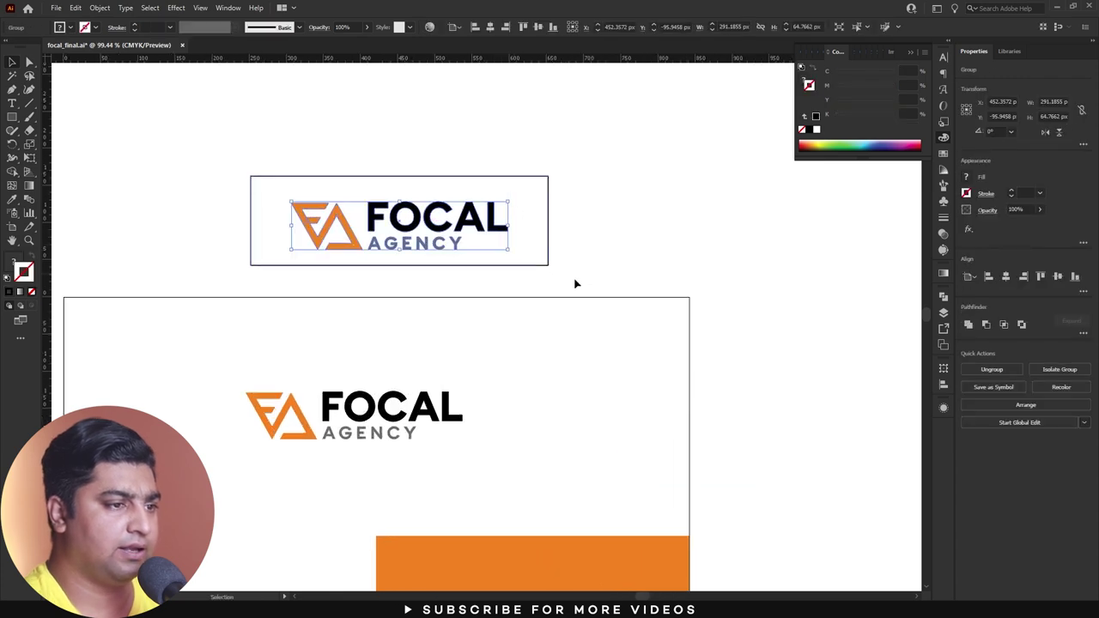
left_click(521, 230, "shift")
left_click(1057, 276)
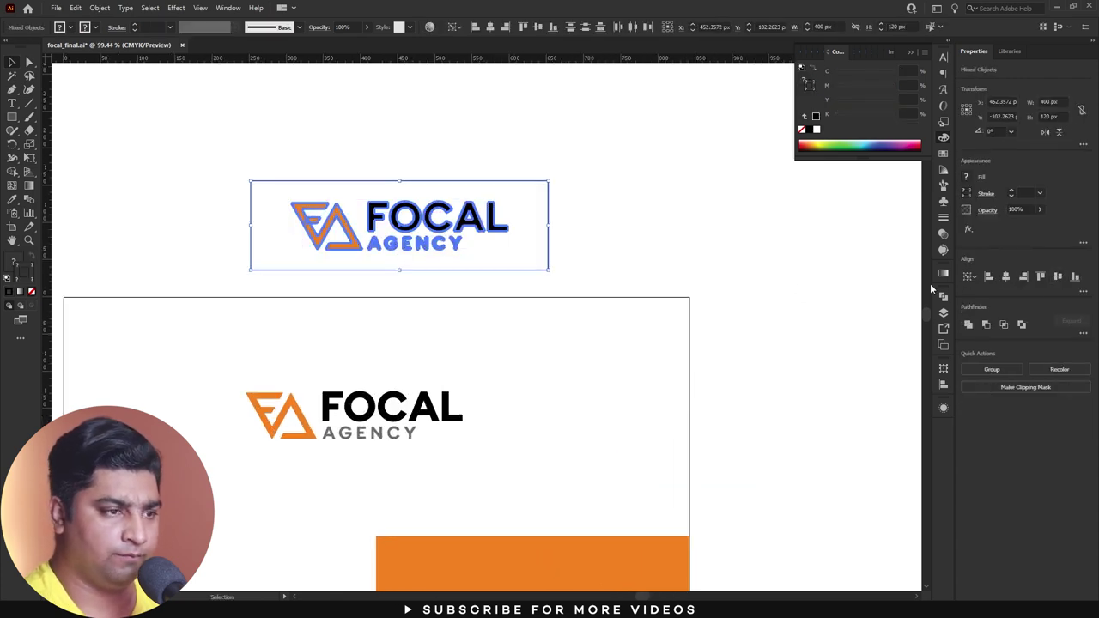
Scale the logo copy up to fill the 400 × 120 box.
left_click(481, 243)
left_click_drag(508, 250, 544, 269)
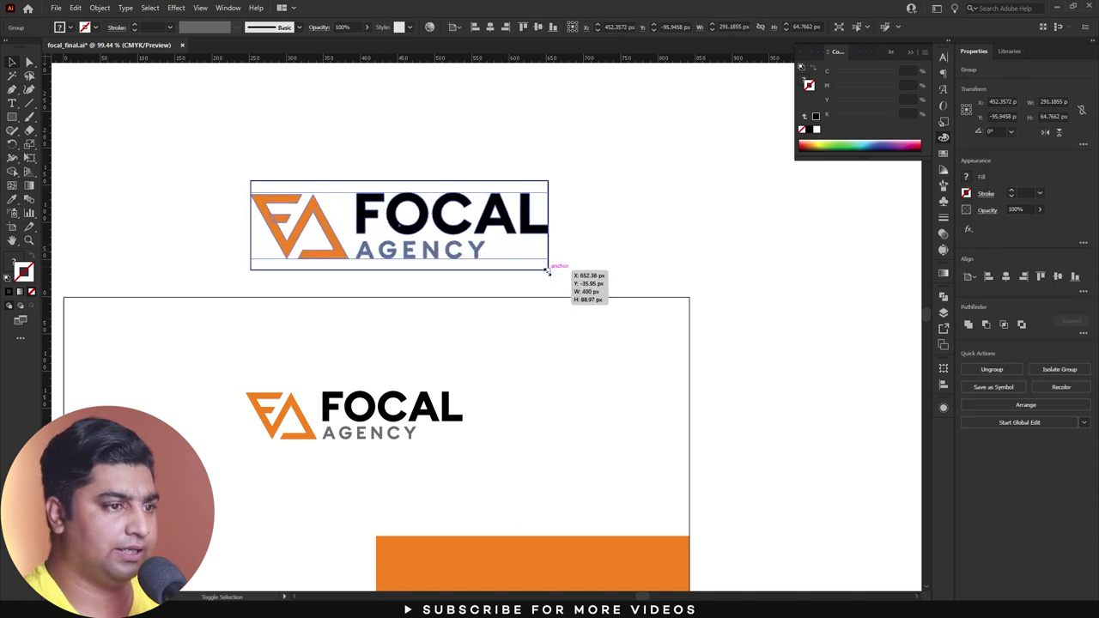
left_click_drag(544, 269, 550, 270)
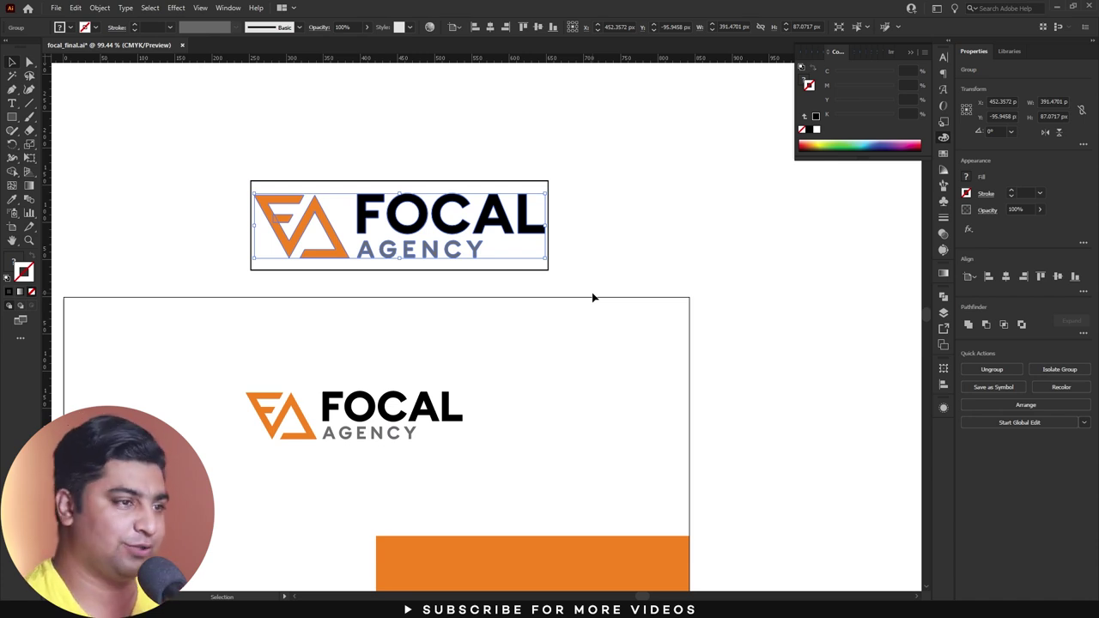
left_click(518, 274)
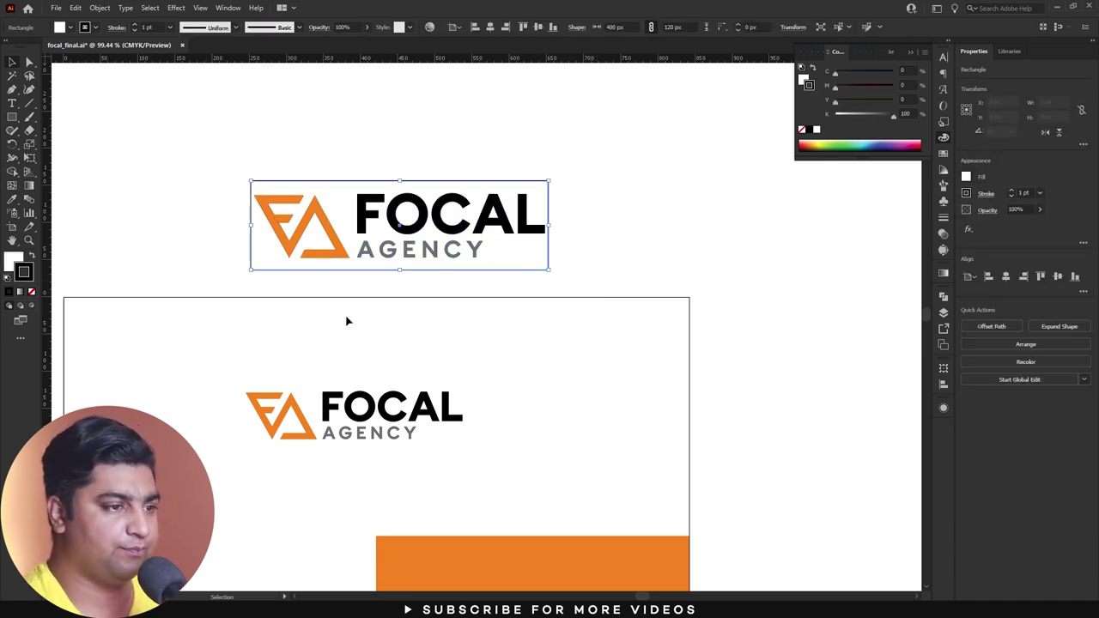
Set the box's stroke and fill to None and group it with the logo.
left_click(31, 292)
left_click(11, 256)
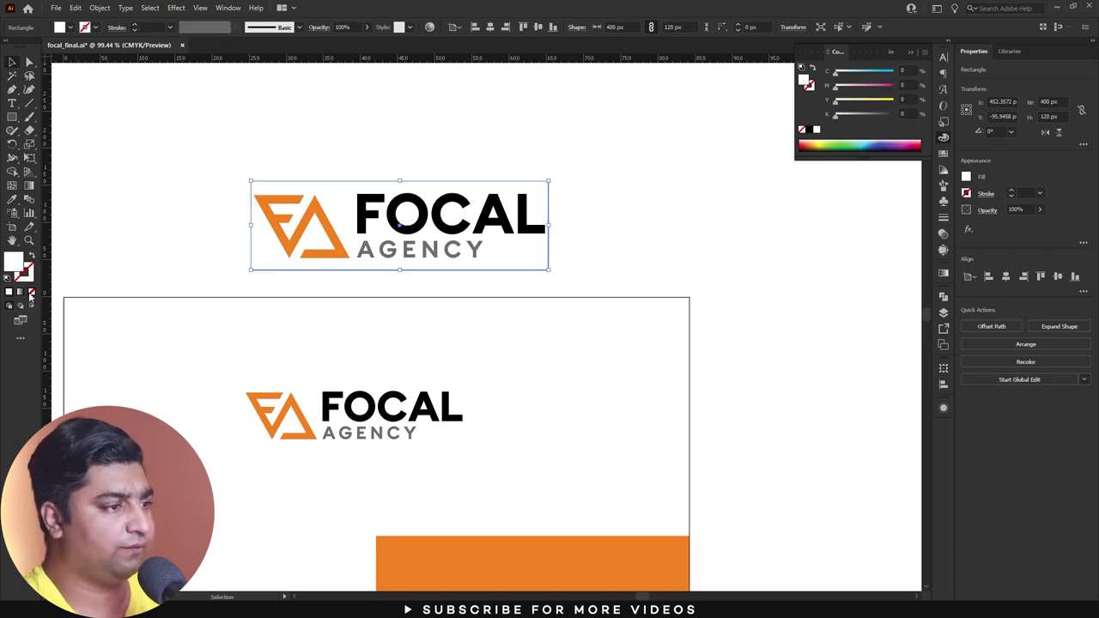
left_click(32, 292)
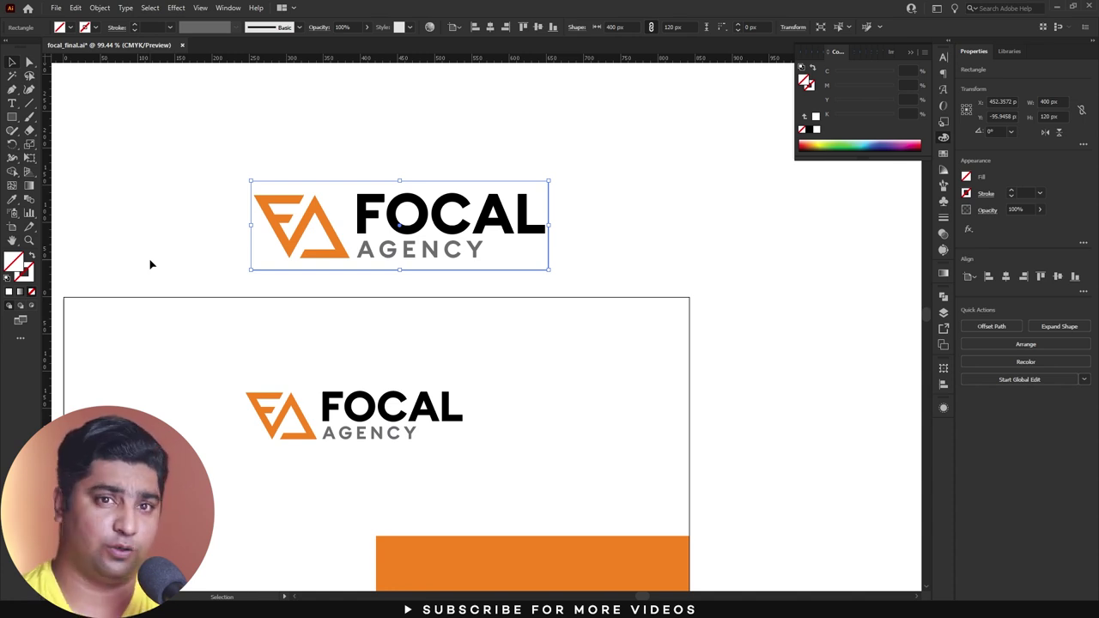
left_click_drag(193, 164, 618, 306)
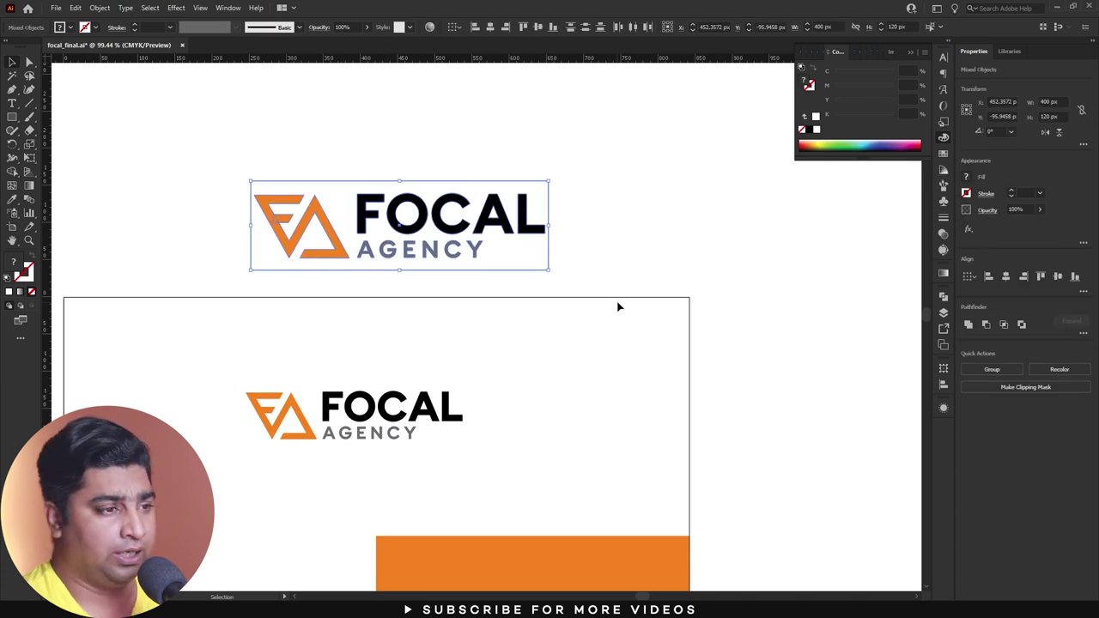
key("a")
key("ctrl+g")
Place a copy of the logo to the right and ungroup it.
key("v")
scroll(355, 278, "down", 2)
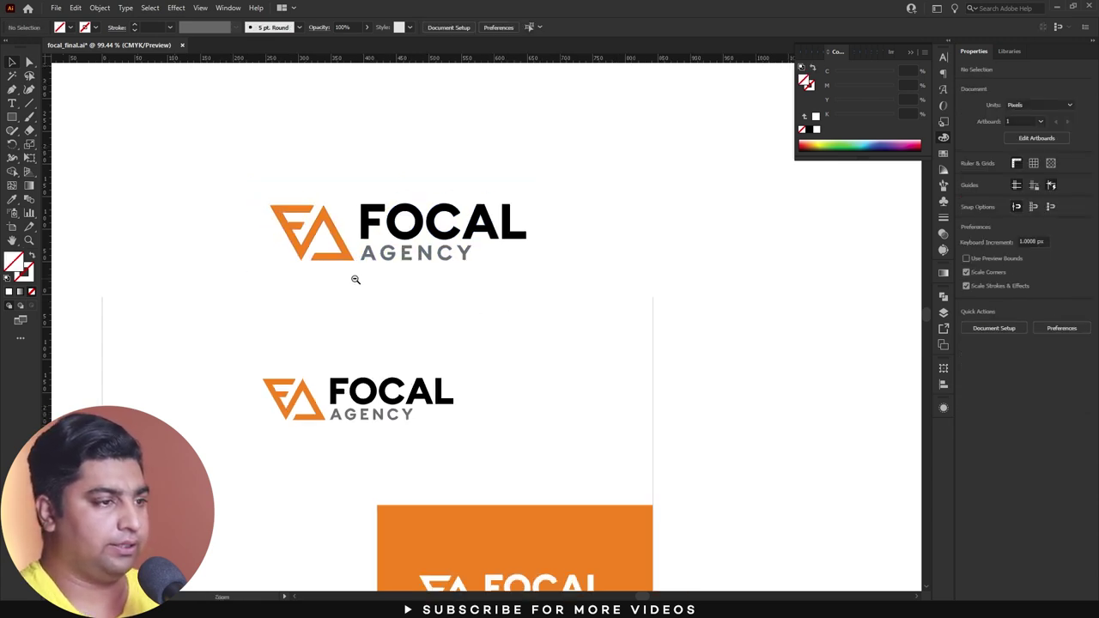
scroll(343, 255, "down", 2)
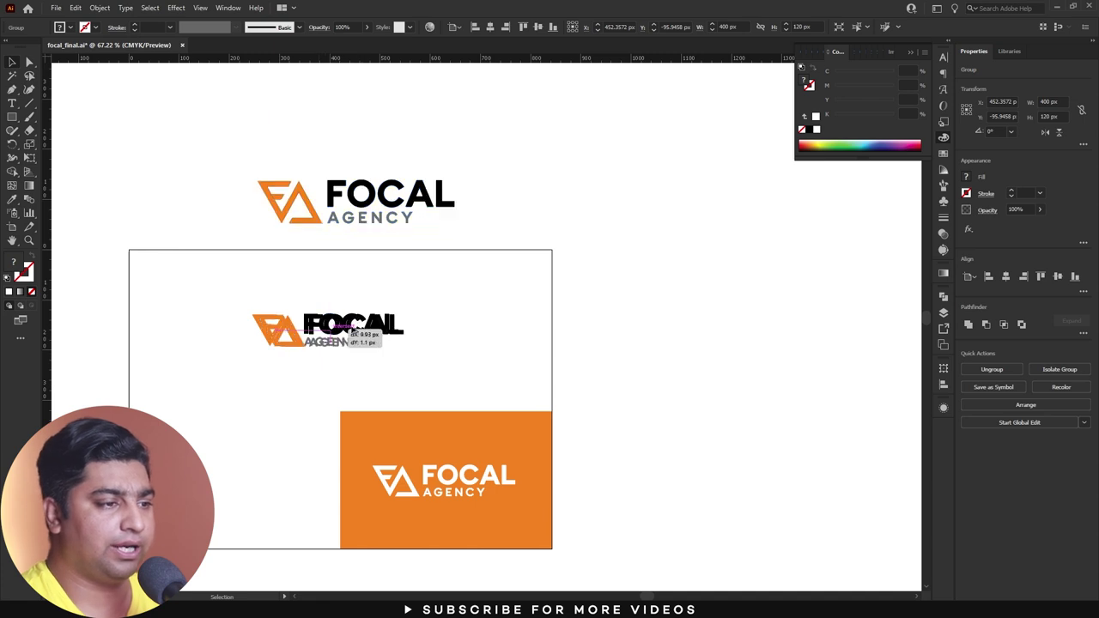
mouse_move(350, 342)
left_mouse_down()
mouse_move(696, 232)
mouse_move(613, 294)
left_mouse_up()
right_click(564, 247)
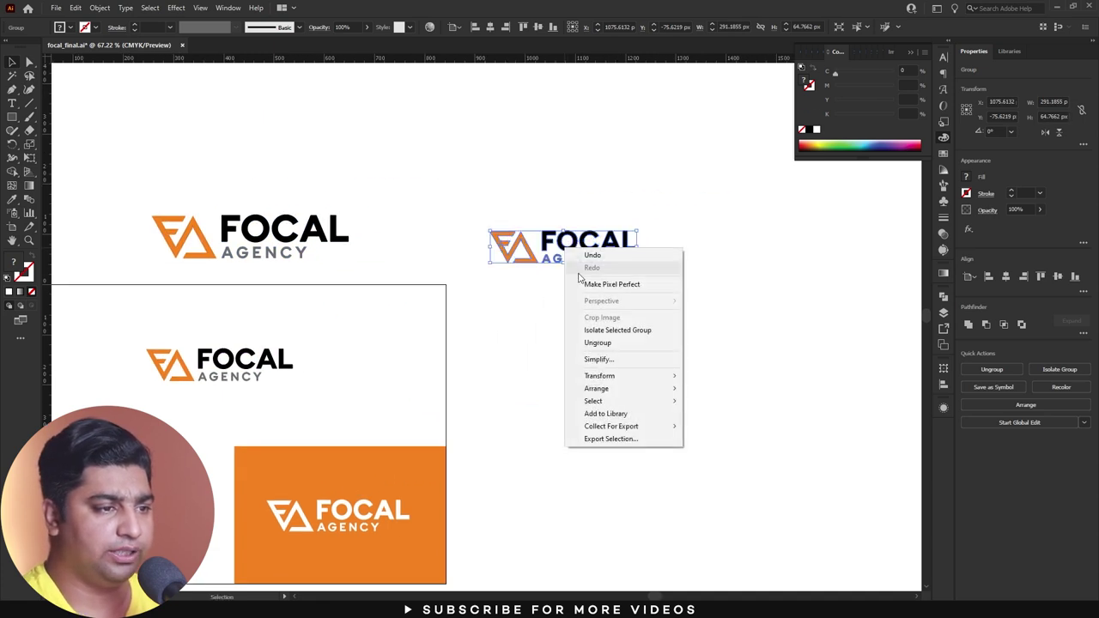
left_click(569, 331)
Separate the orange FA mark, delete the copied FOCAL AGENCY text, and shrink the mark.
left_click(526, 267)
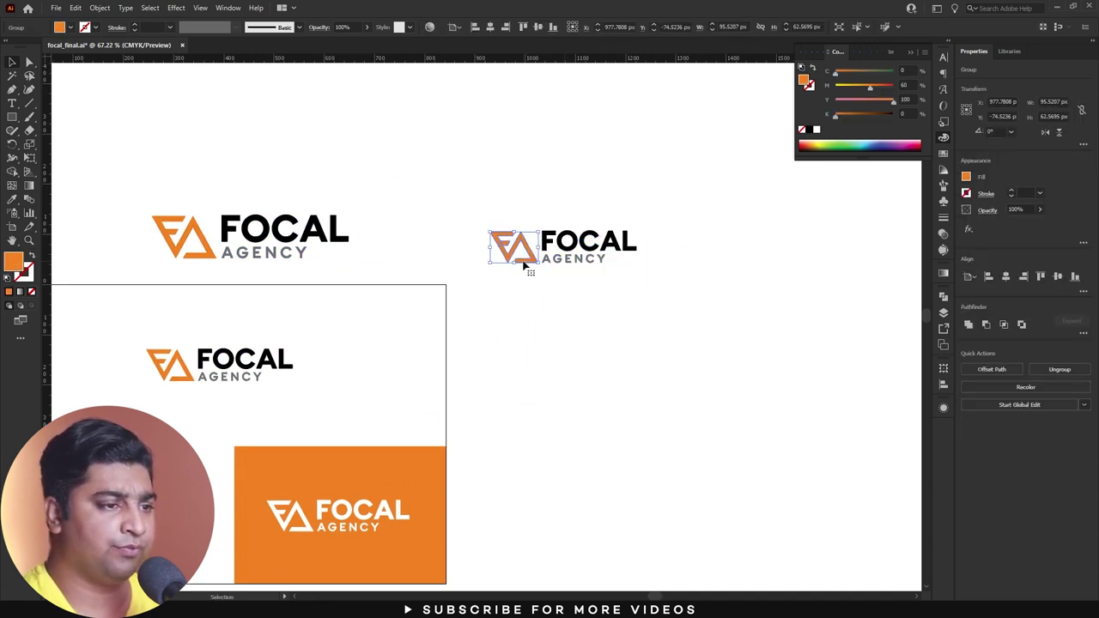
mouse_move(526, 262)
left_mouse_down()
mouse_move(630, 351)
mouse_move(723, 405)
left_mouse_up()
left_click_drag(662, 294, 515, 224)
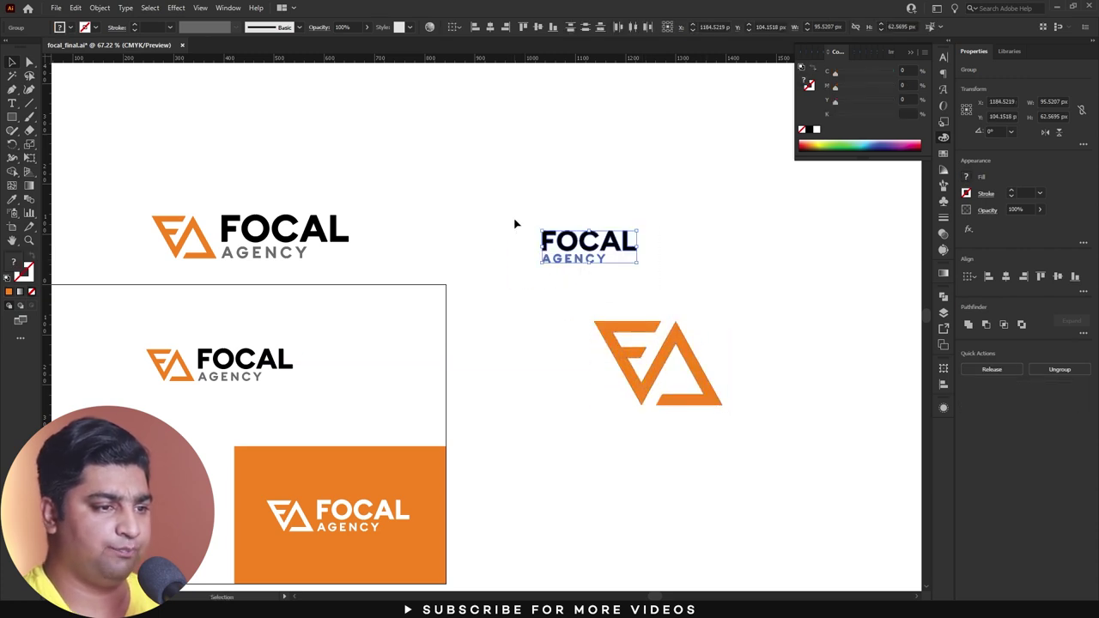
key("Delete")
mouse_move(652, 344)
left_mouse_down()
mouse_move(479, 254)
mouse_move(515, 259)
left_mouse_up()
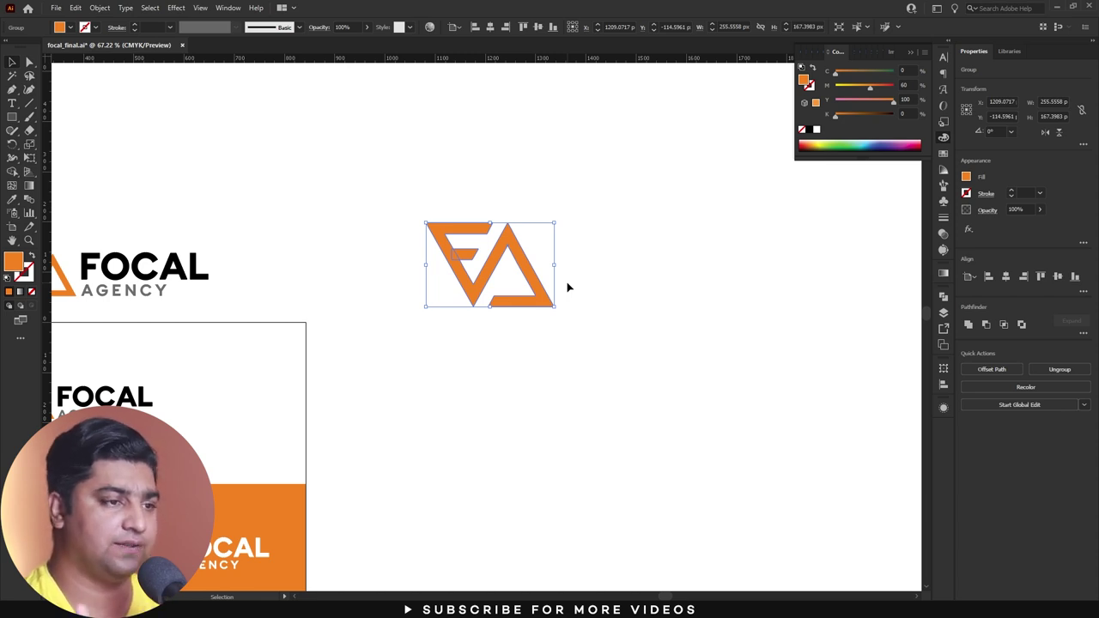
left_click_drag(554, 306, 522, 285, "shift")
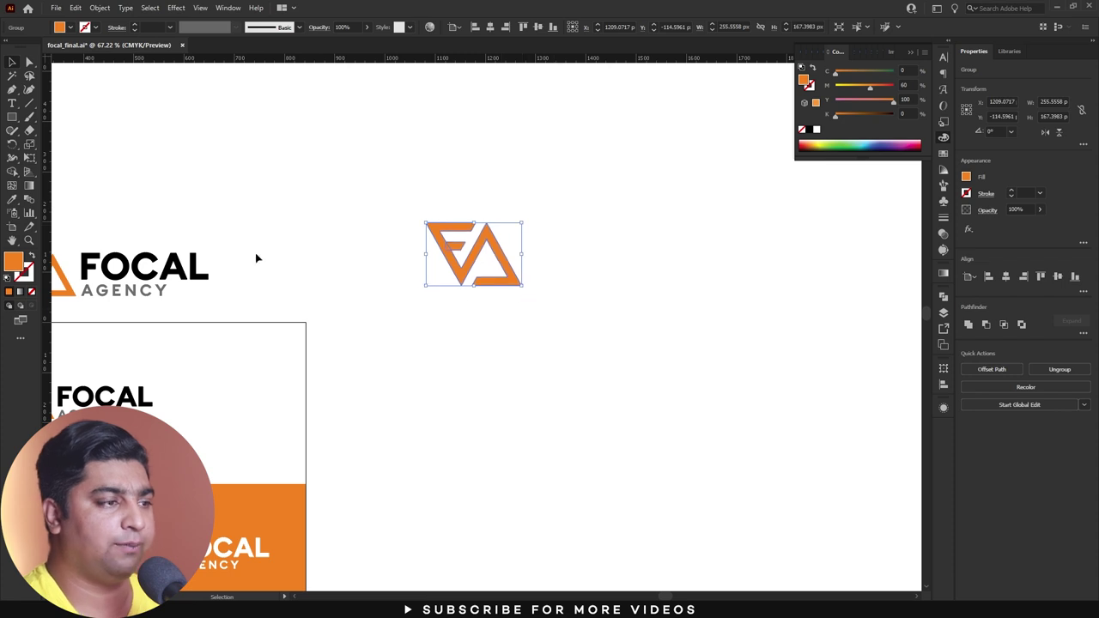
Draw a square over the FA mark and turn its fill into an outline.
left_click_drag(122, 292, 186, 217)
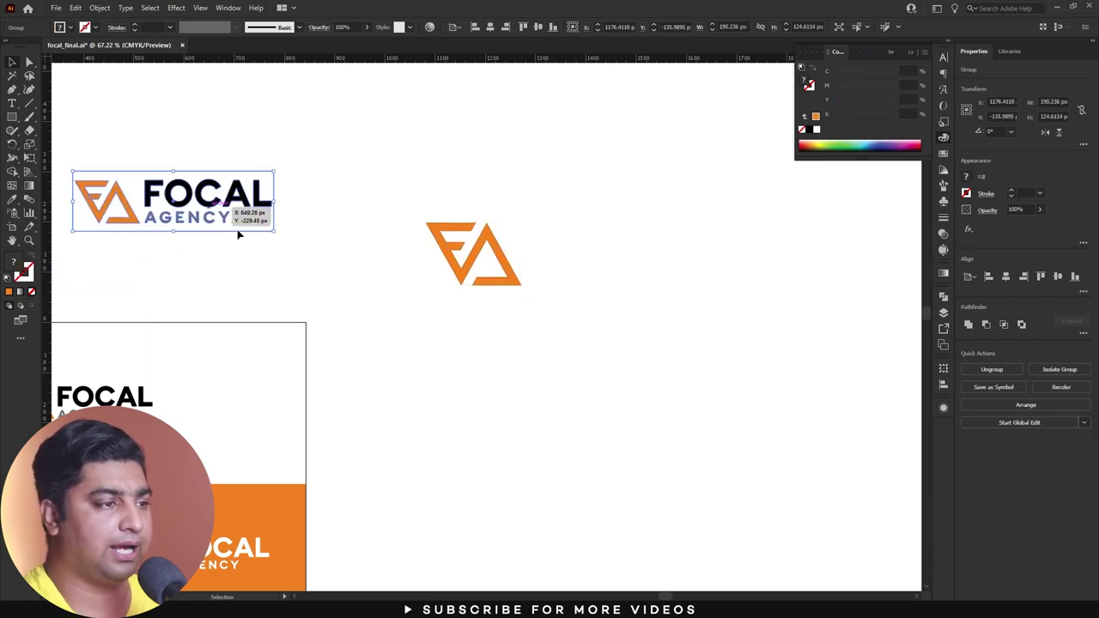
key("ctrl+shift+a")
left_click(12, 117)
left_click_drag(398, 196, 542, 339)
key("v")
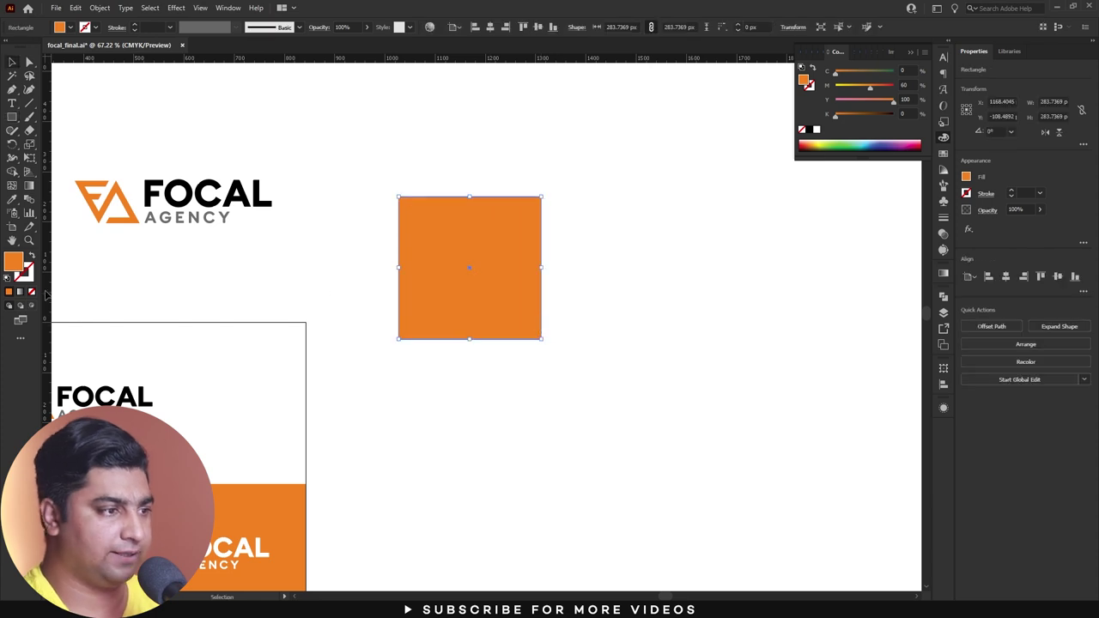
left_click(30, 257)
Centre the FA mark horizontally and vertically in the square.
left_click_drag(546, 299, 513, 223)
left_click(729, 271)
left_click_drag(600, 277, 484, 255)
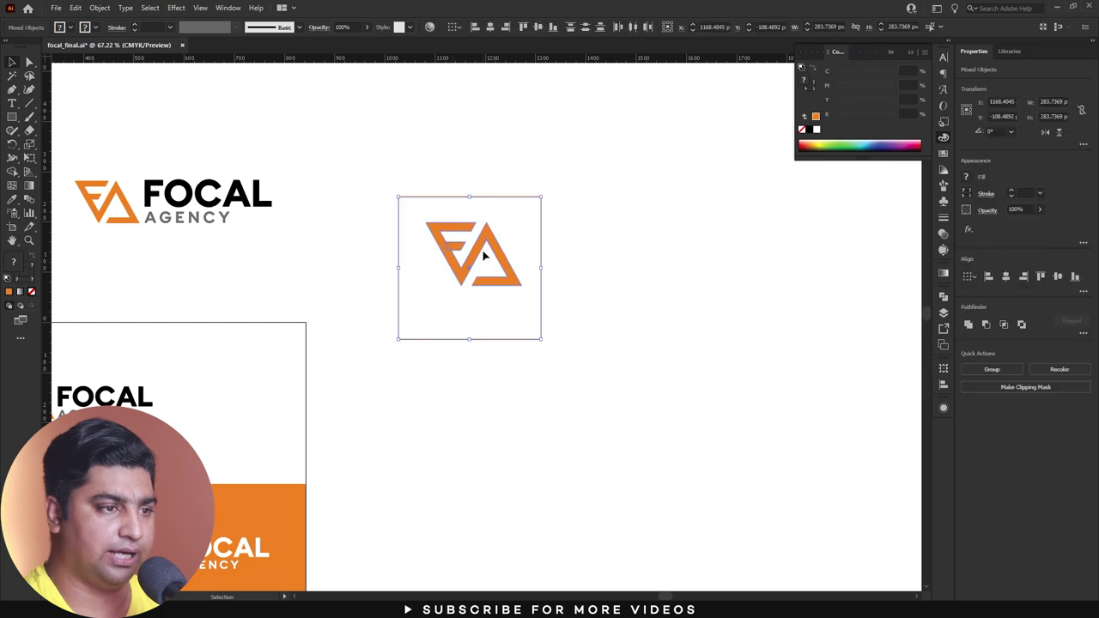
left_click(1006, 276)
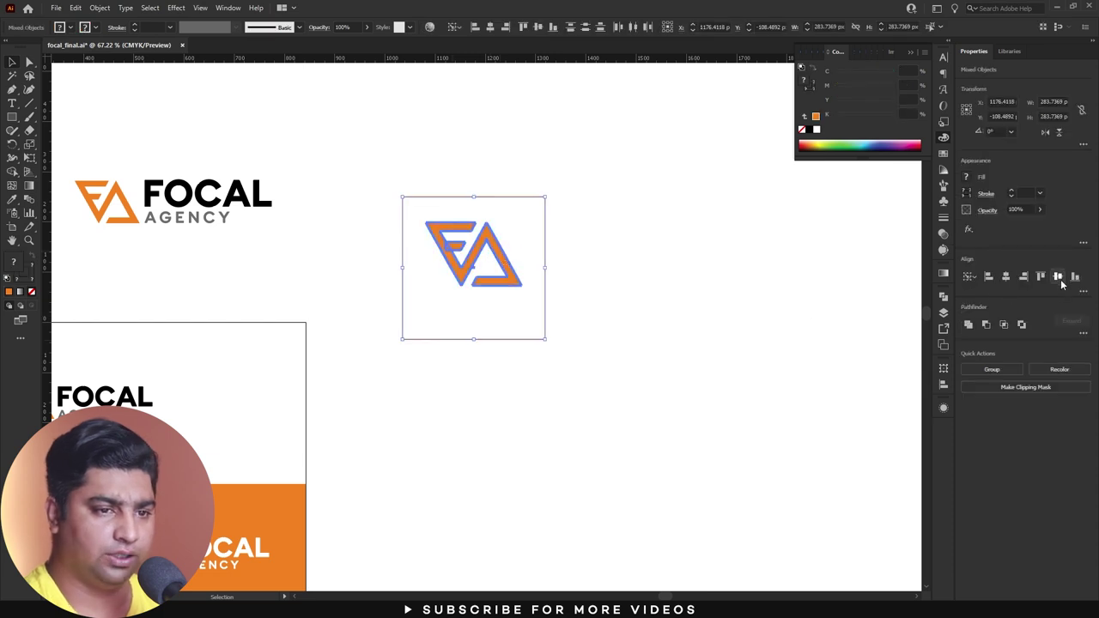
left_click(1057, 276)
left_click(706, 298)
Remove the square frame's orange stroke so it is invisible.
scroll(502, 211, "up", 1)
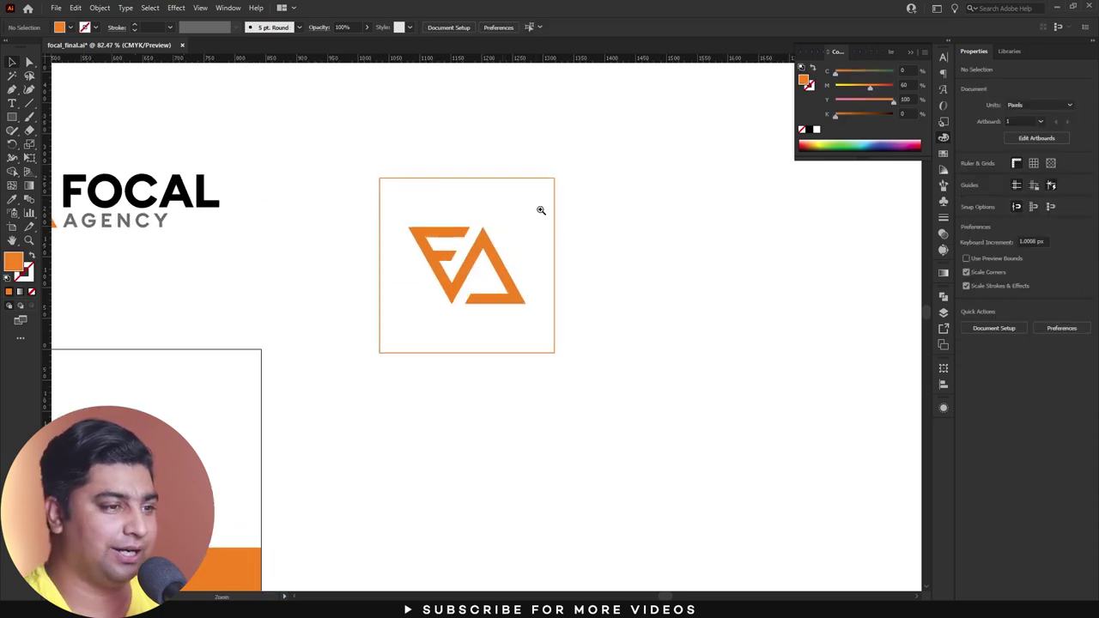
scroll(541, 211, "up", 1)
key("v")
left_click(388, 176)
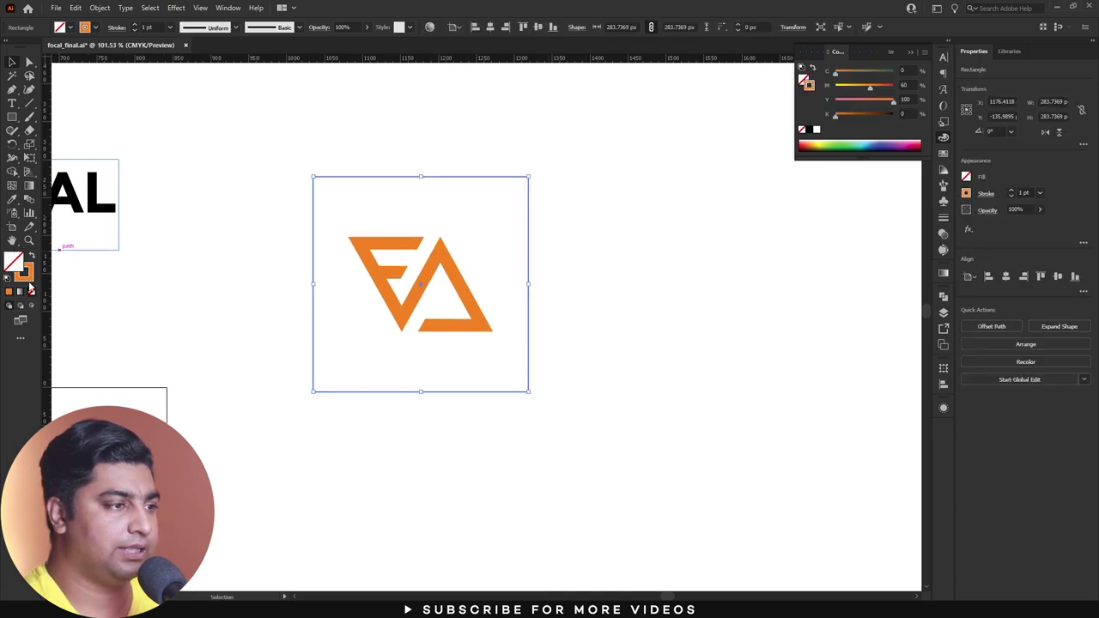
left_click(35, 293)
left_click(214, 263)
left_click_drag(317, 180, 415, 209)
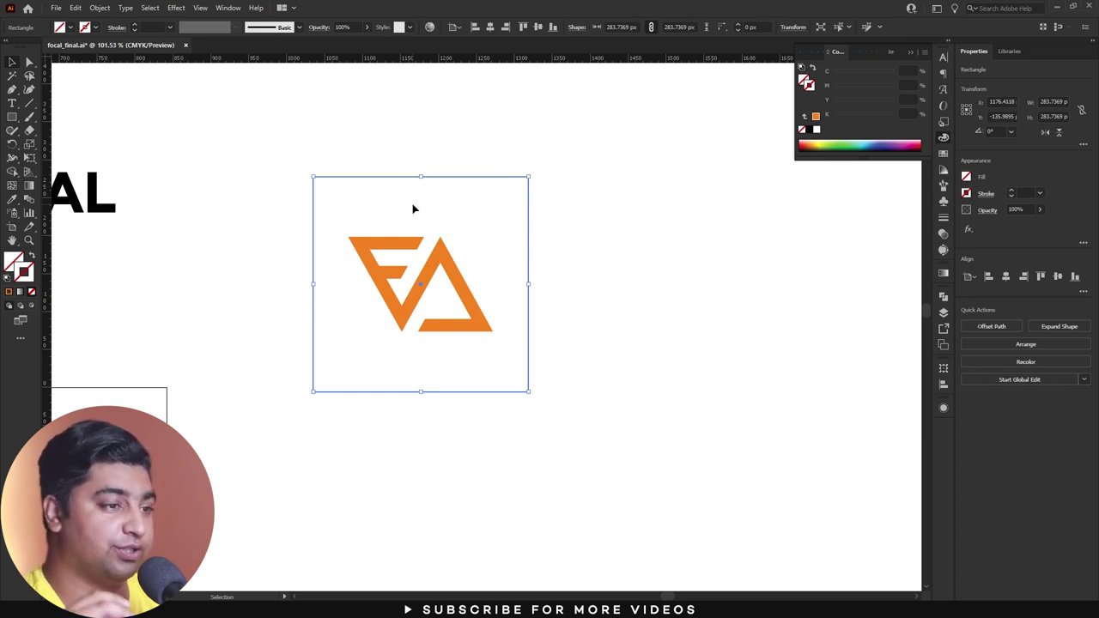
scroll(563, 224, "down", 3)
Make two duplicates of the framed FA mark to the right.
left_click_drag(290, 201, 447, 360)
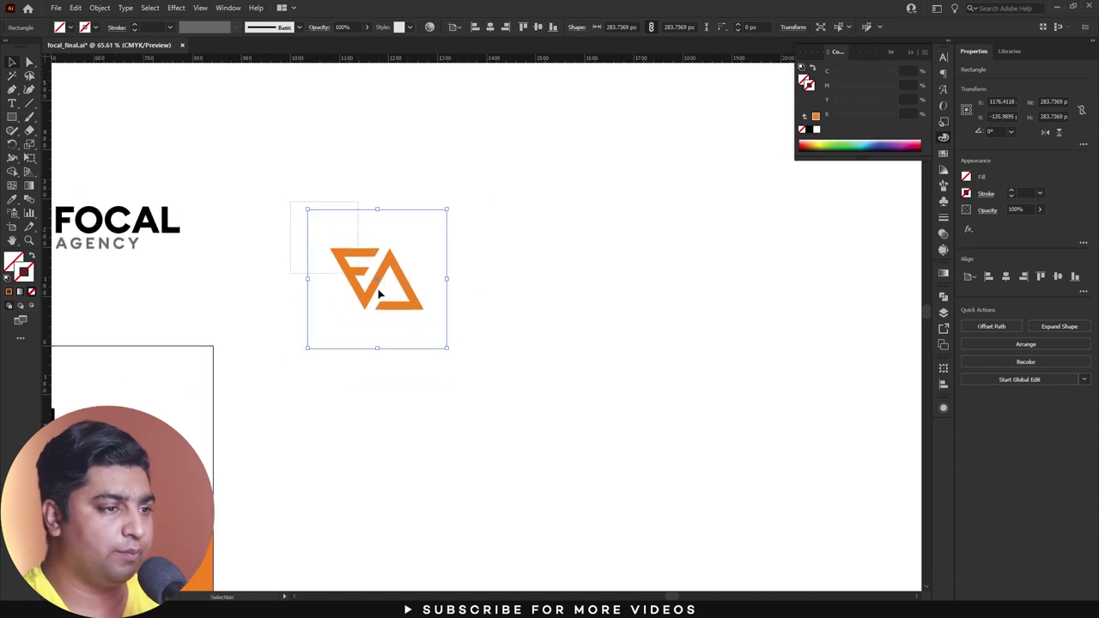
left_click_drag(390, 313, 549, 313)
key("ctrl+d")
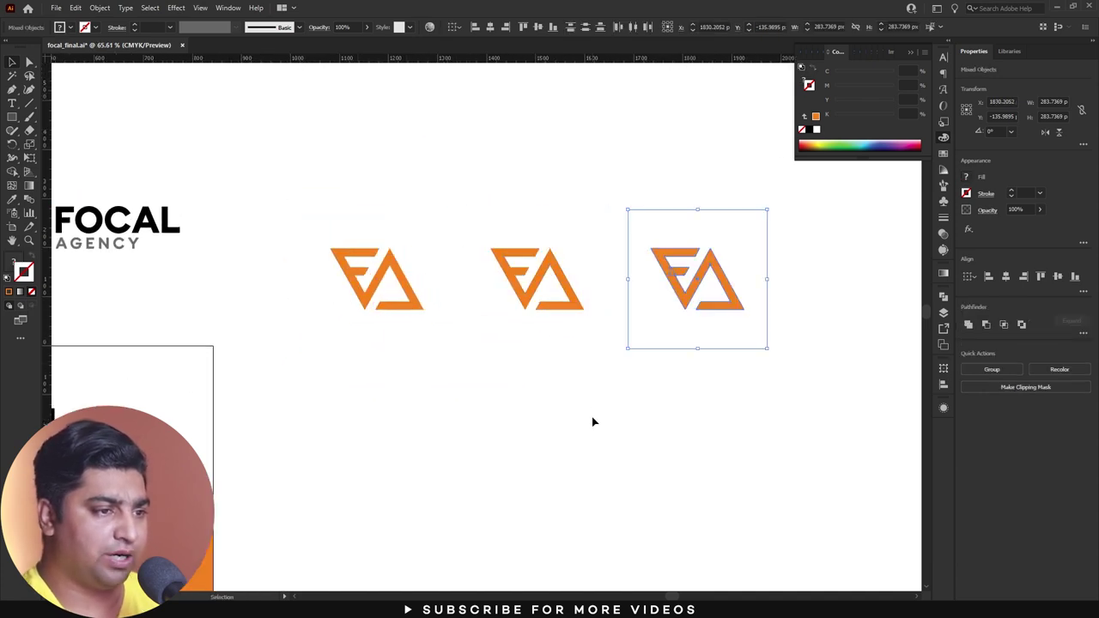
left_click(552, 350)
left_click_drag(561, 386, 601, 346)
Fill the middle frame with the logo orange and turn its FA mark white.
left_click_drag(606, 347, 490, 300)
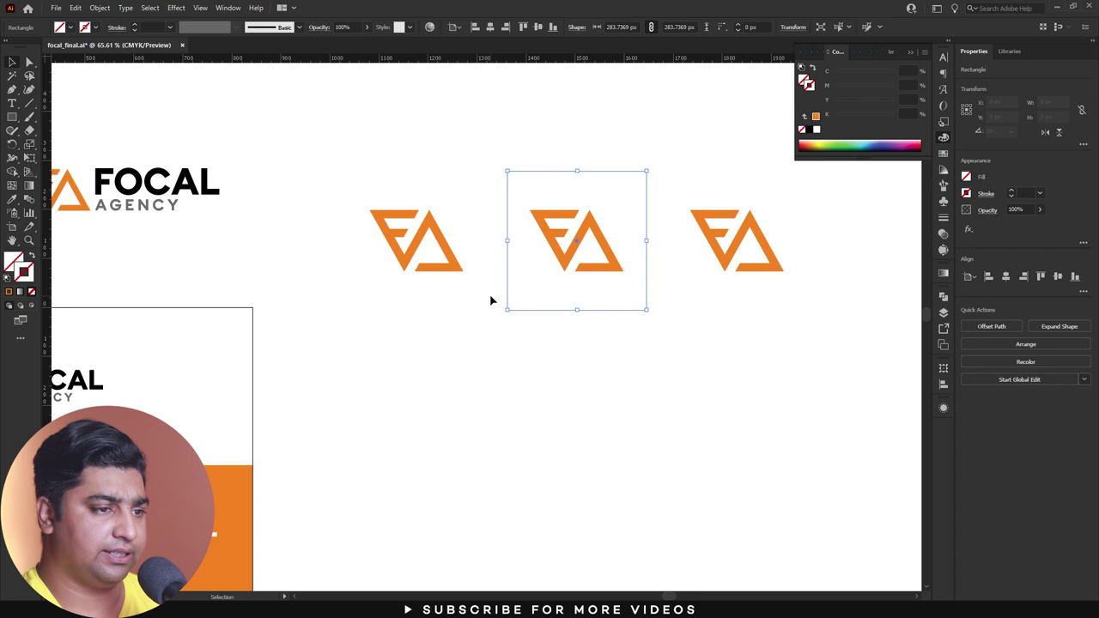
key("i")
left_click(258, 463)
key("v")
left_click(530, 222)
key("i")
left_click(447, 380)
key("v")
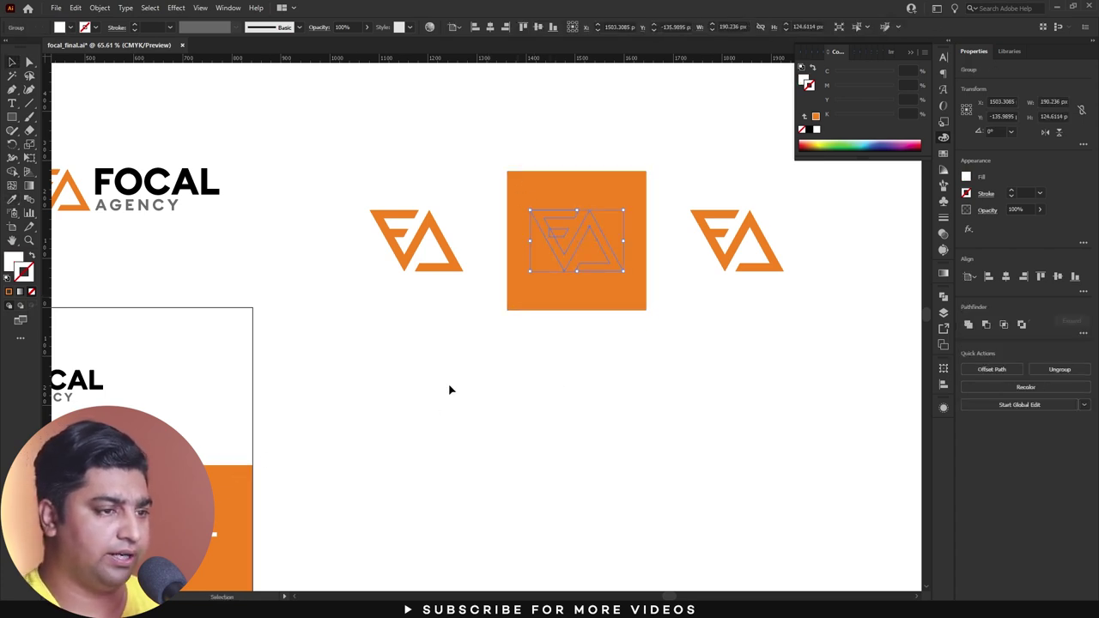
Fill the right square frame with black behind the orange FA mark.
scroll(721, 369, "right", 3)
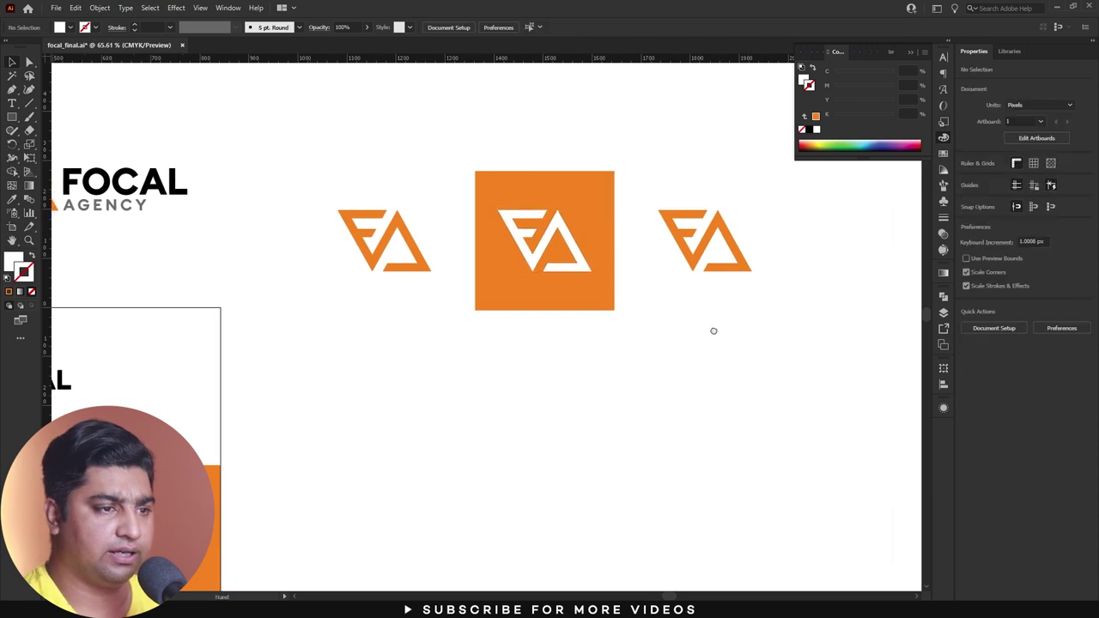
left_click_drag(708, 314, 543, 224)
left_click(567, 354)
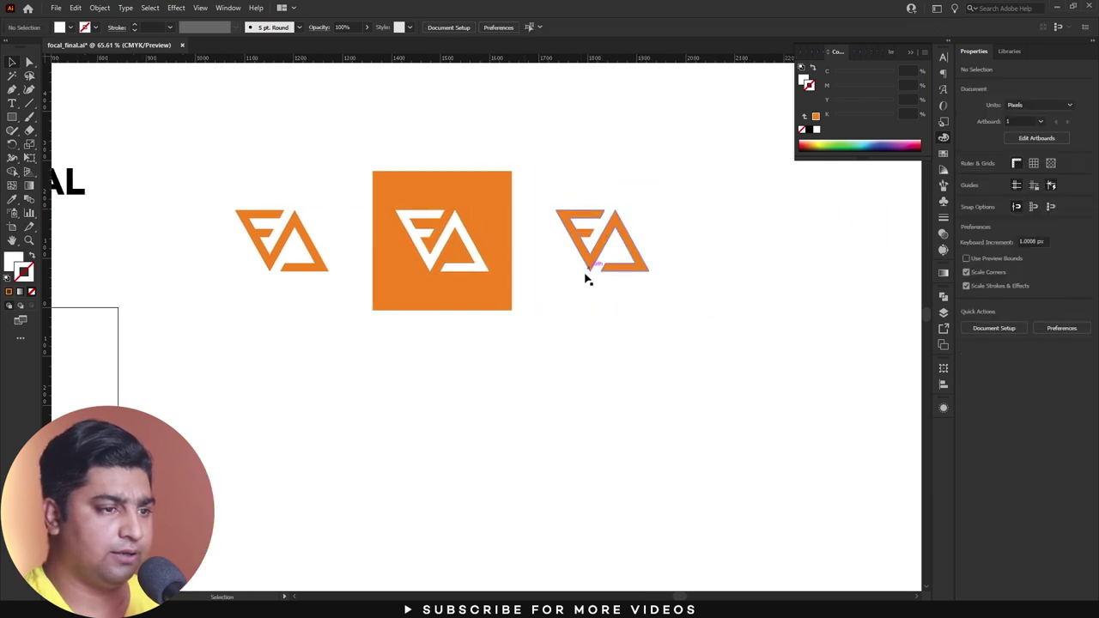
left_click_drag(575, 296, 523, 375)
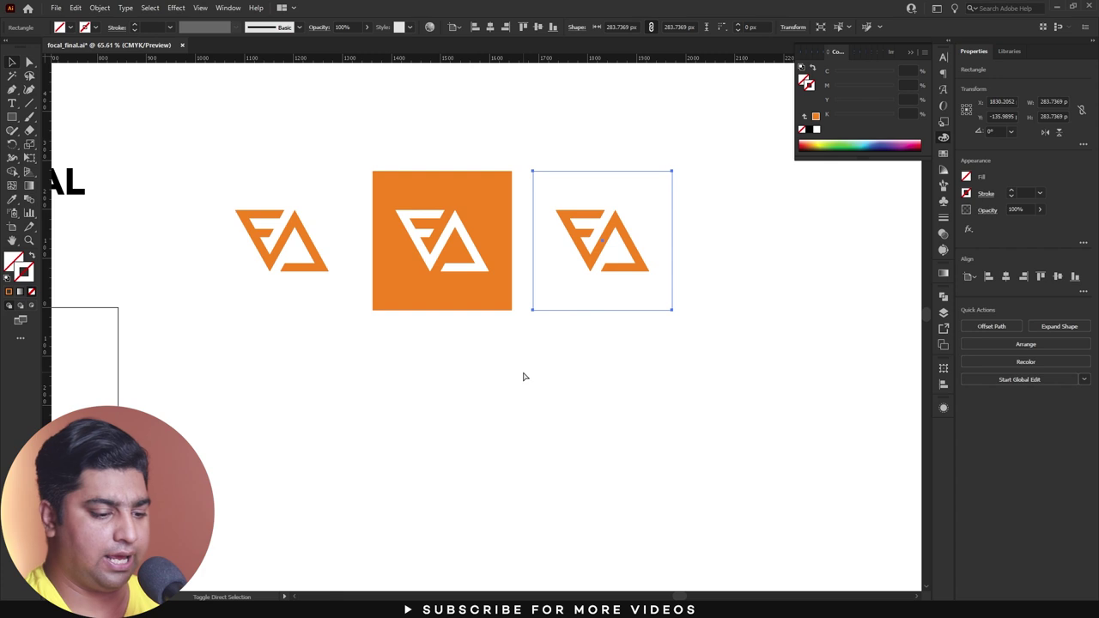
left_click(967, 178)
left_click(865, 220)
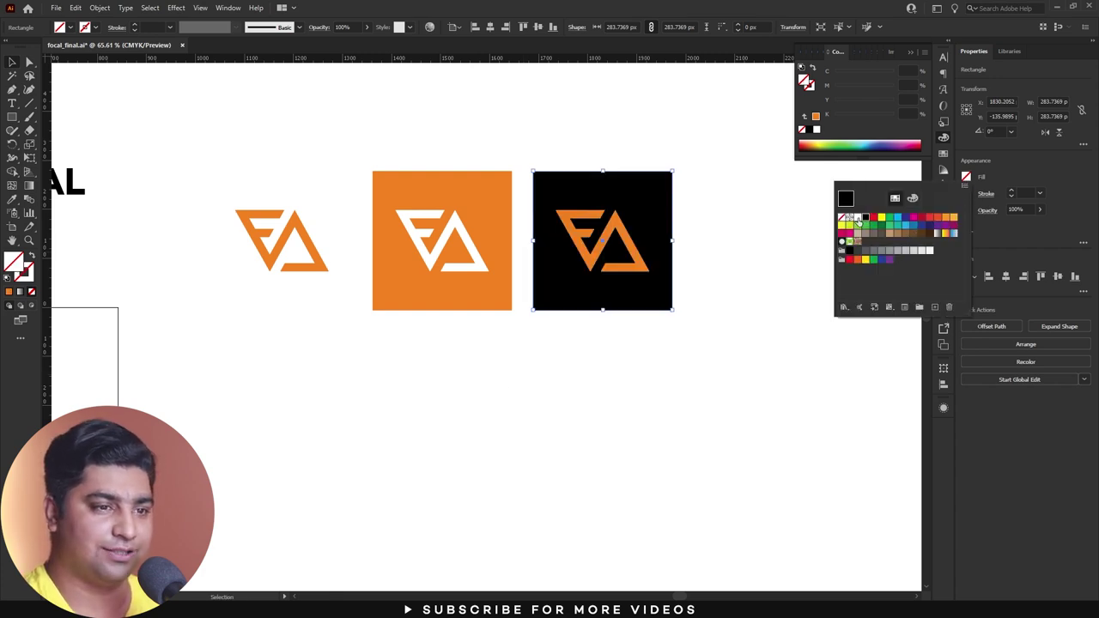
left_click(691, 341)
left_click(667, 327, "ctrl+alt")
left_click_drag(760, 359, 617, 174)
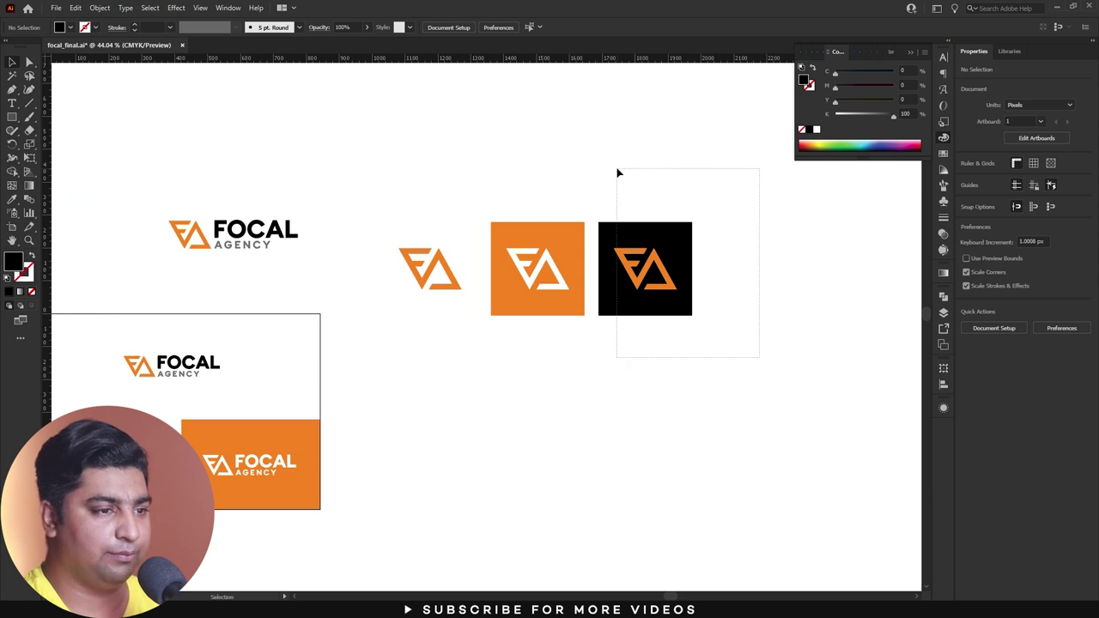
Duplicate the orange FA square straight below it and sample black into the copy's fill.
left_click(572, 351)
left_click_drag(552, 293, 552, 405)
left_click(579, 364)
key("i")
left_click(606, 310)
key("v")
Reposition the FOCAL AGENCY logo above the row of FA icons.
left_click_drag(647, 446, 485, 347)
key("a")
left_click_drag(747, 325, 601, 208)
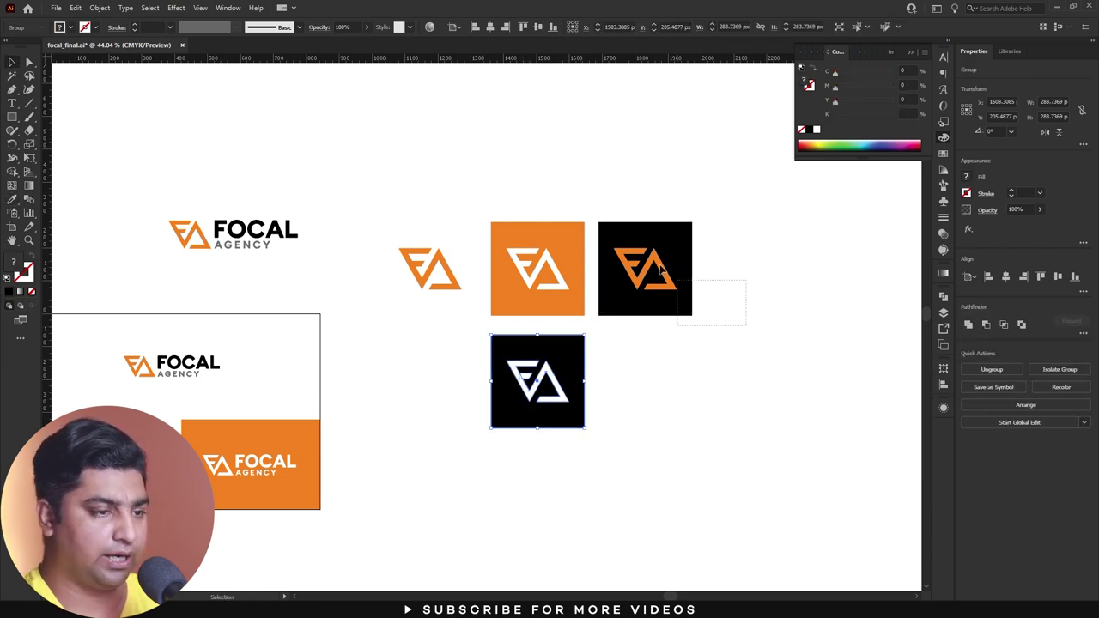
left_click(567, 198)
key("v")
left_click_drag(468, 206, 400, 344)
left_click(400, 344)
left_click_drag(270, 245, 496, 154)
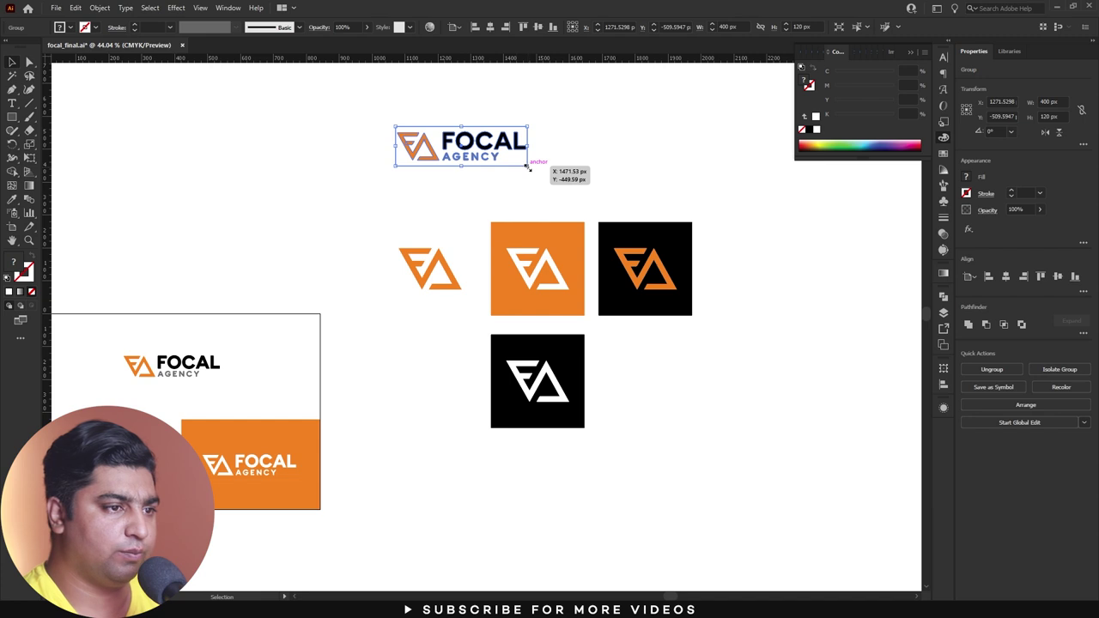
left_click_drag(459, 146, 459, 146)
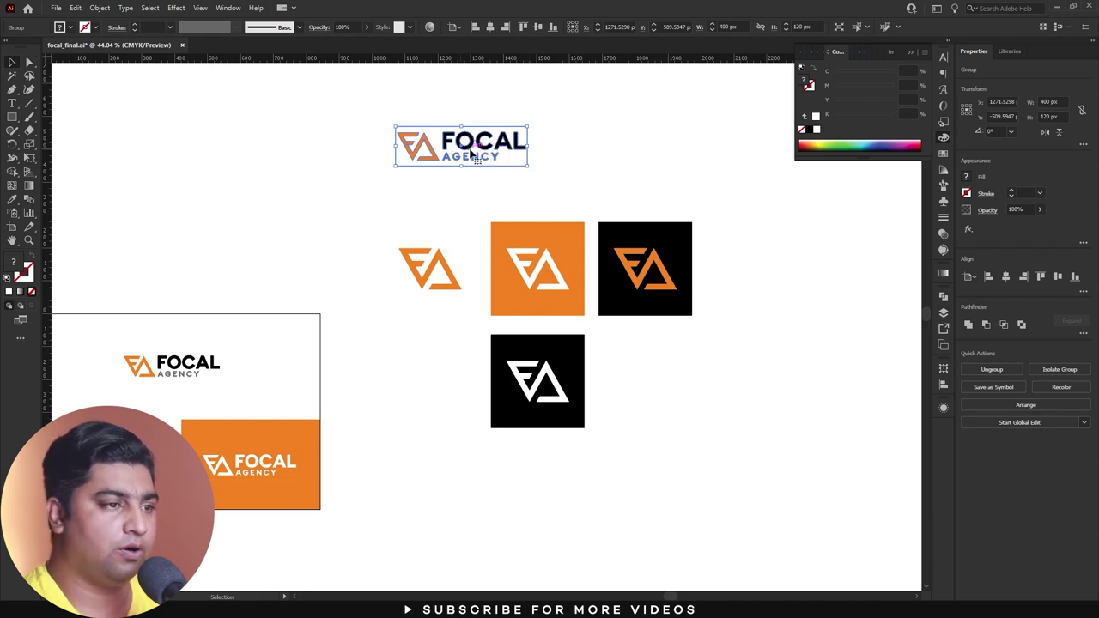
left_click(420, 304)
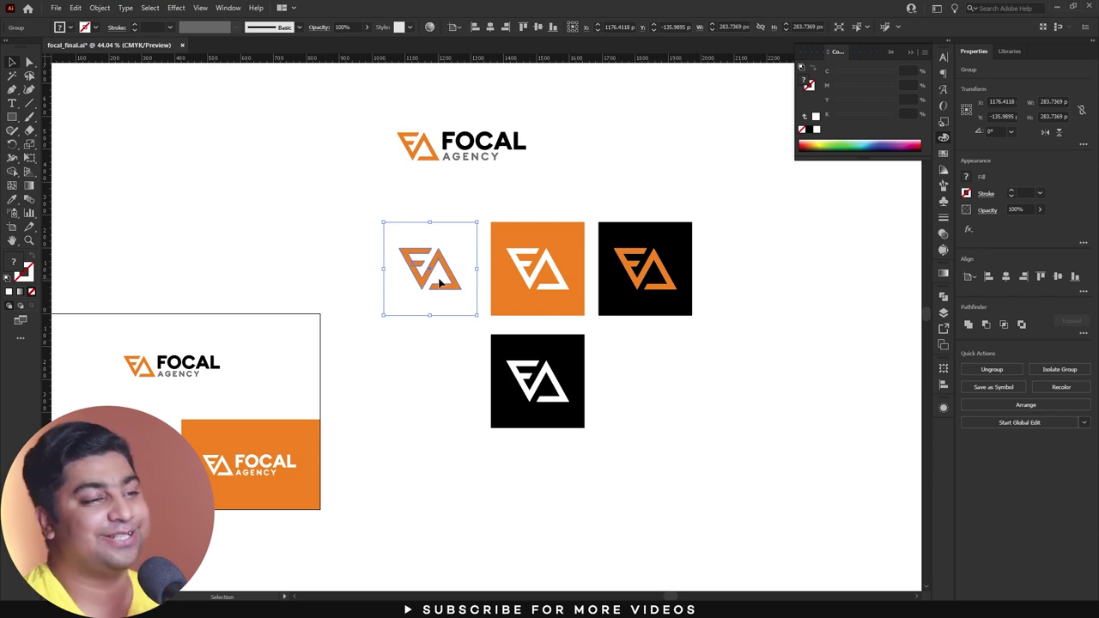
left_click_drag(515, 197, 687, 418)
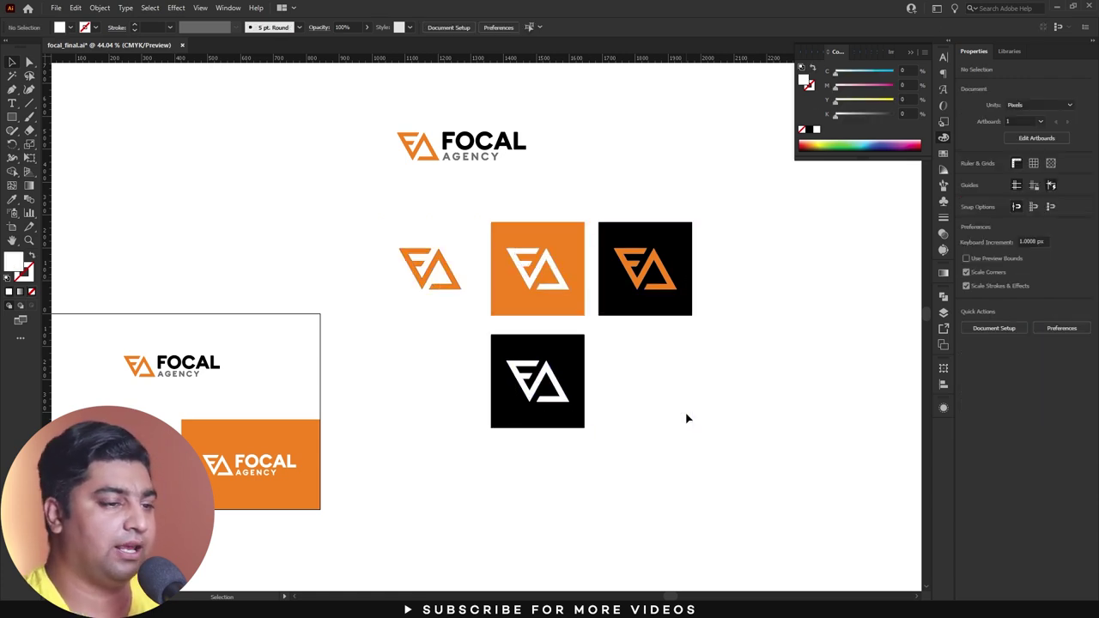
Duplicate the orange FOCAL card twice to the right, making a row of three.
scroll(510, 424, "down", 1)
scroll(510, 424, "left", 2)
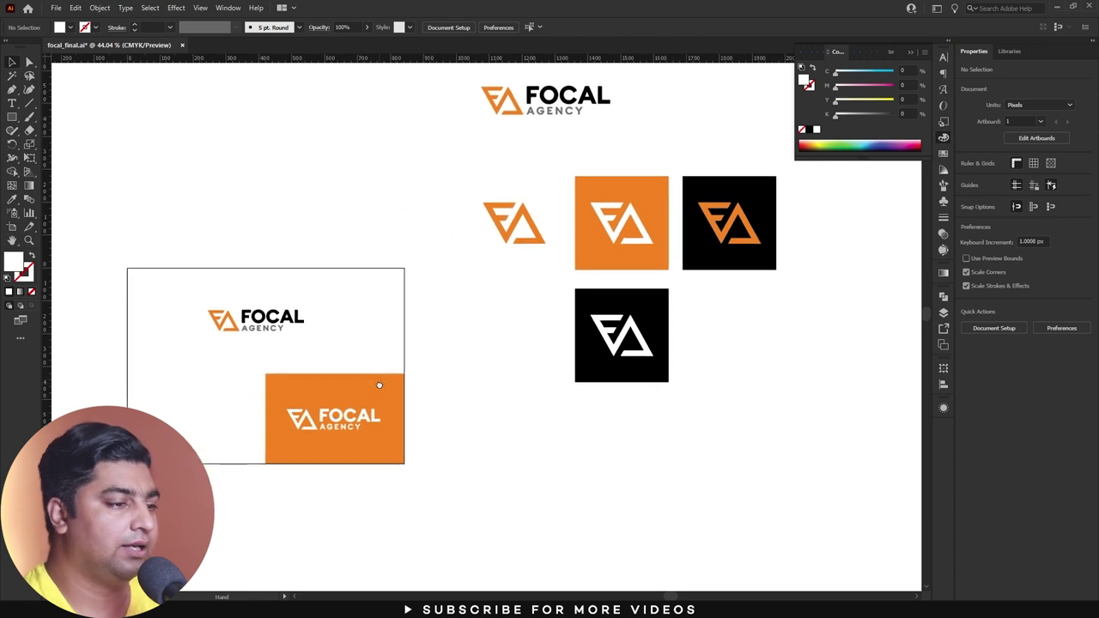
scroll(331, 422, "down", 1)
scroll(331, 422, "right", 1)
mouse_move(392, 429)
left_mouse_down()
mouse_move(300, 391)
mouse_move(590, 432)
left_mouse_up()
scroll(711, 466, "up", 3)
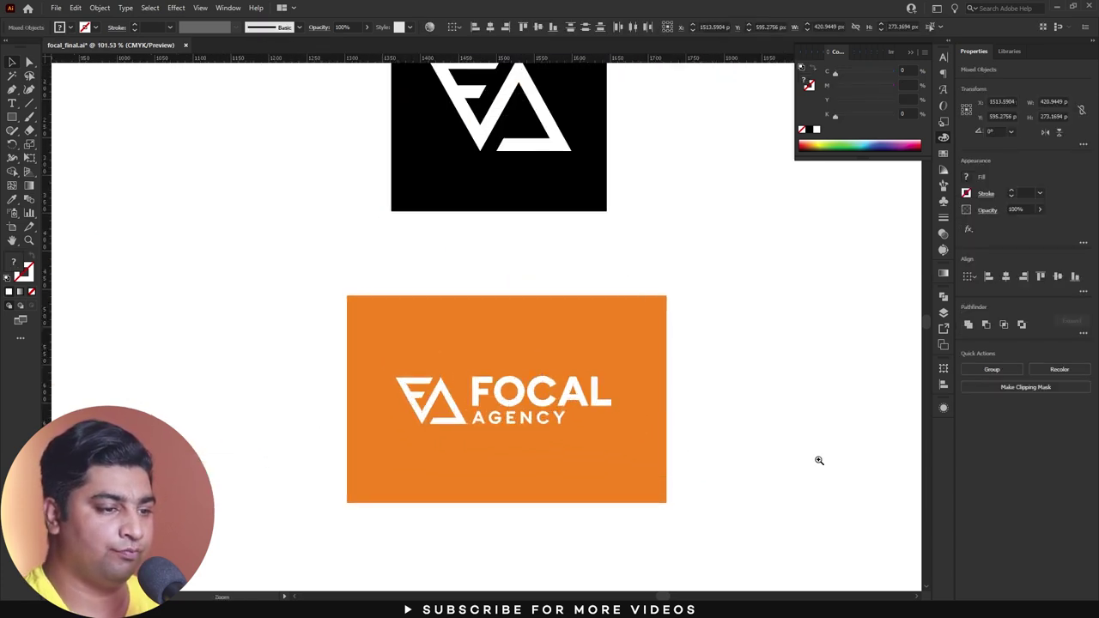
left_click_drag(816, 458, 690, 434)
scroll(283, 346, "down", 3)
left_click_drag(394, 407, 584, 393)
key("ctrl+d")
Fill the middle card with black sampled from the artwork.
left_click_drag(569, 430, 570, 466)
key("ctrl+z")
key("i")
left_click(393, 222)
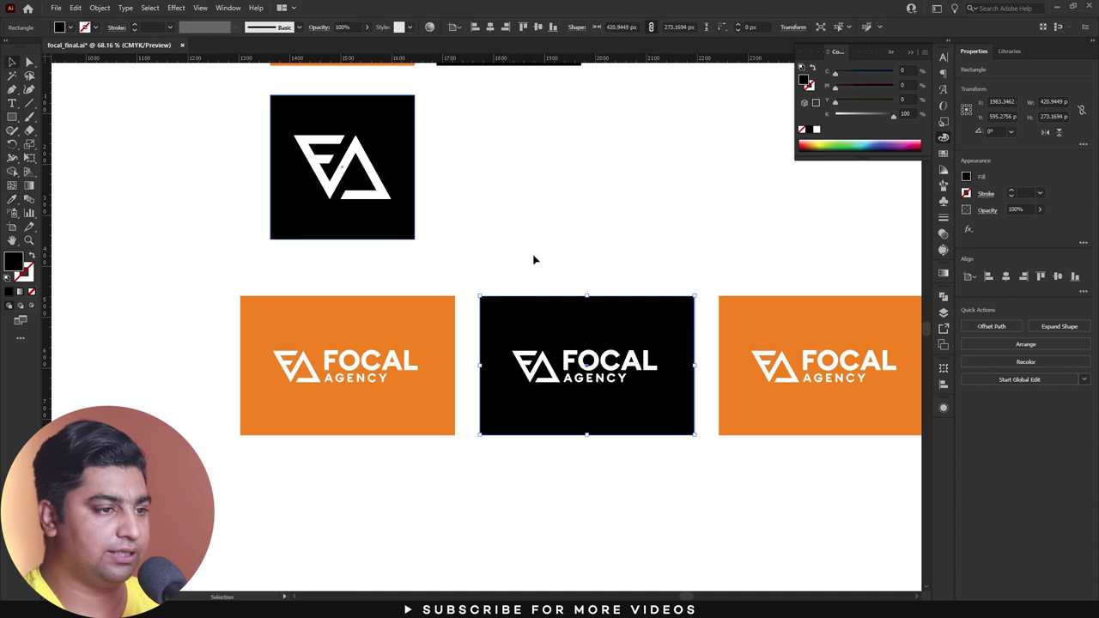
left_click_drag(573, 260, 504, 260)
Place a copy of the full-colour FOCAL logo centred on the right card.
left_click(648, 363)
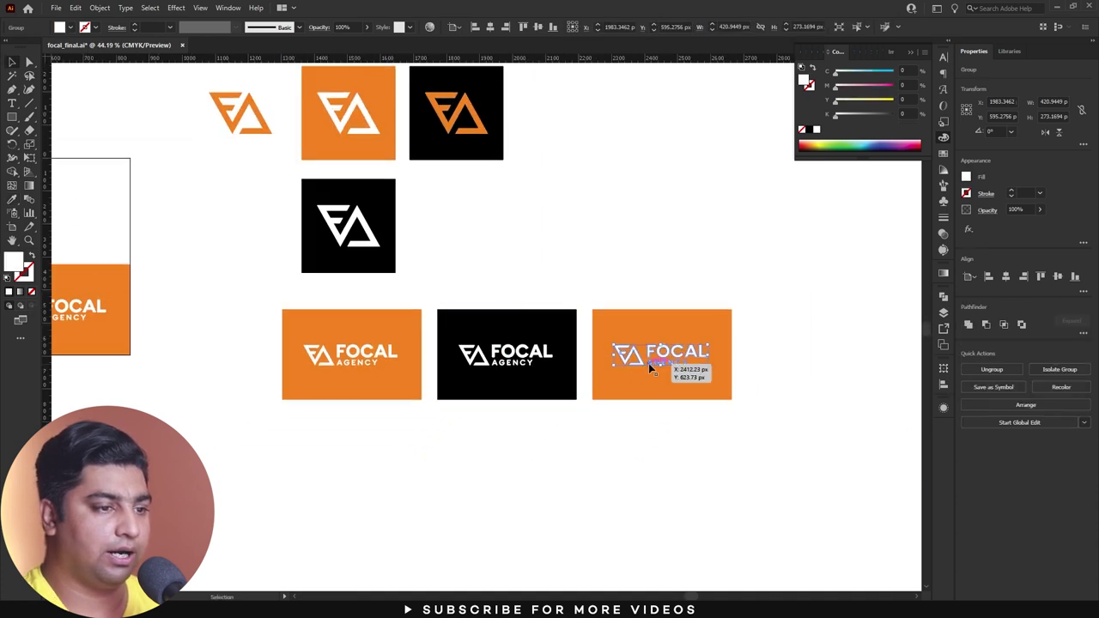
left_click_drag(648, 363, 434, 345)
left_click_drag(227, 283, 576, 302)
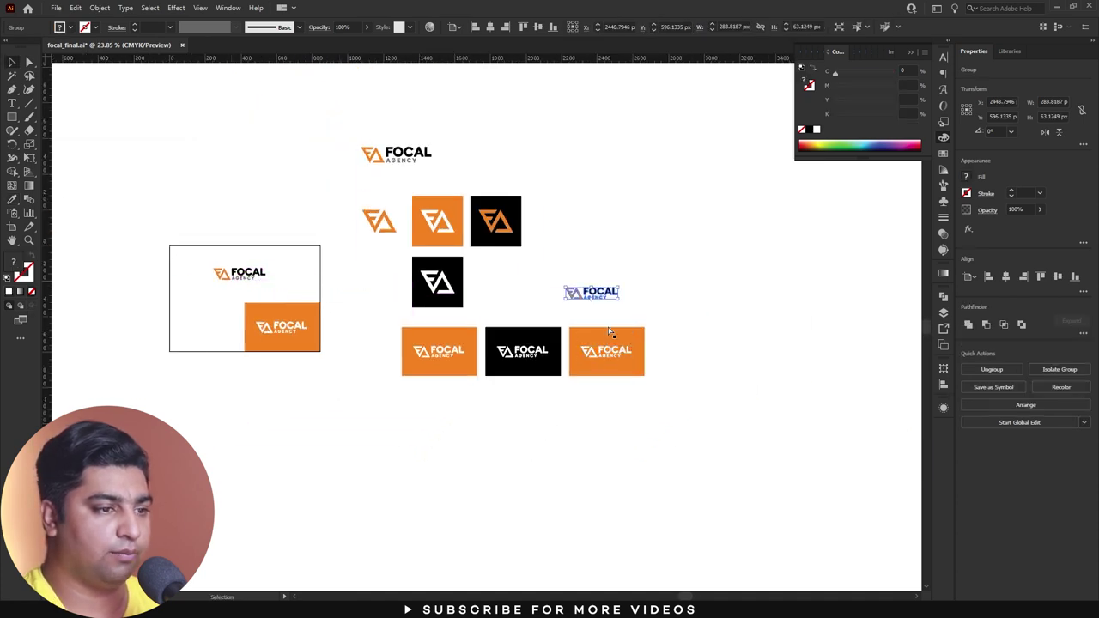
left_click_drag(612, 333, 639, 384)
left_click(639, 383, "shift")
left_click(603, 386)
left_click(1005, 277)
left_click(1057, 276)
Make the right card's background white with the colour logo in front.
left_click(746, 359)
left_click(672, 397)
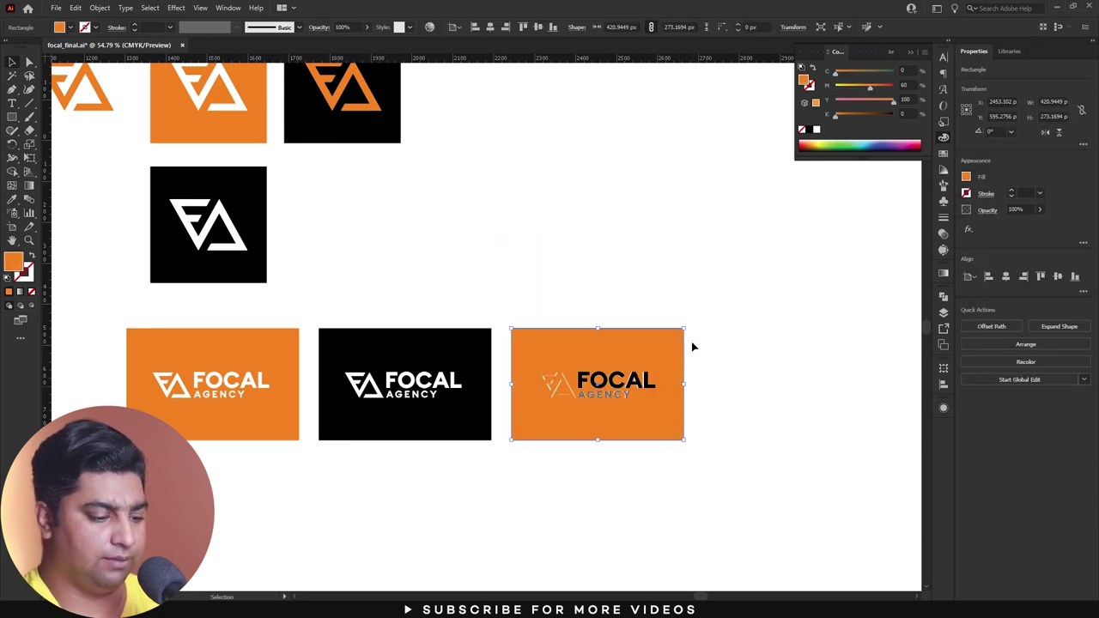
key("d")
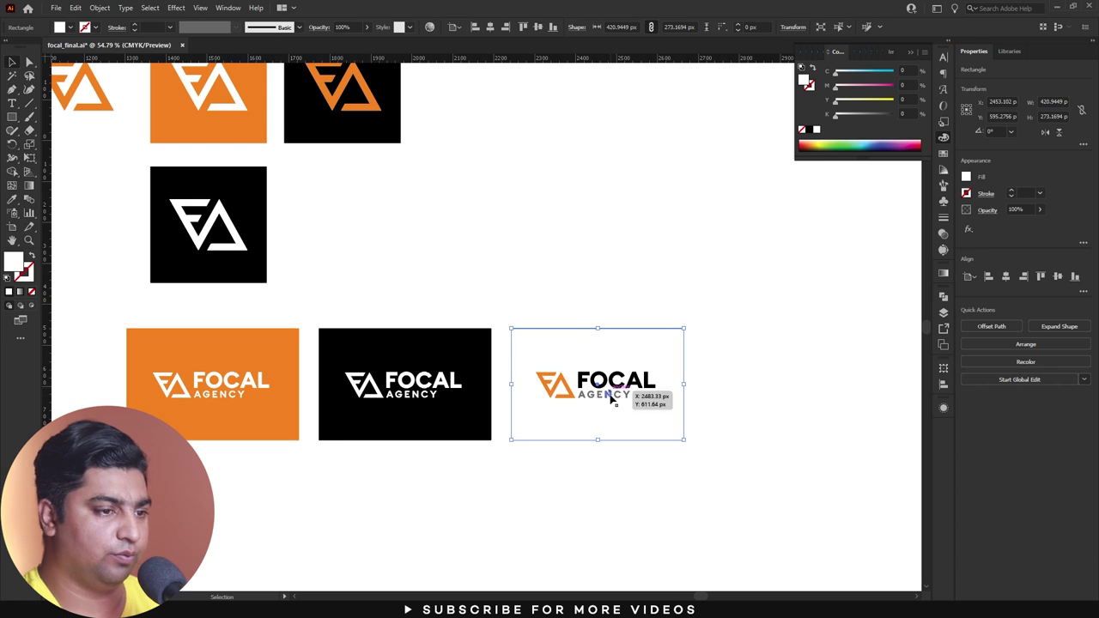
left_click(611, 396)
key("ctrl+shift+bracketleft")
key("ctrl+shift+a")
left_click(603, 386)
left_click(728, 389)
key("ctrl+z")
Select all the logo icons and cards together.
left_click_drag(760, 452, 542, 290)
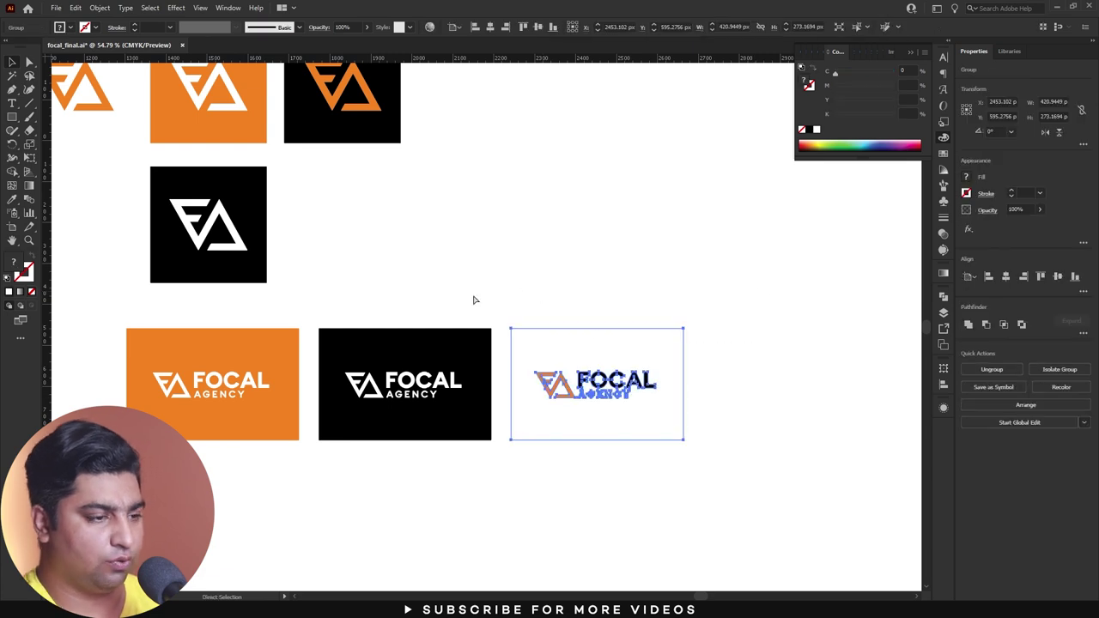
left_click(421, 386)
left_click(257, 343)
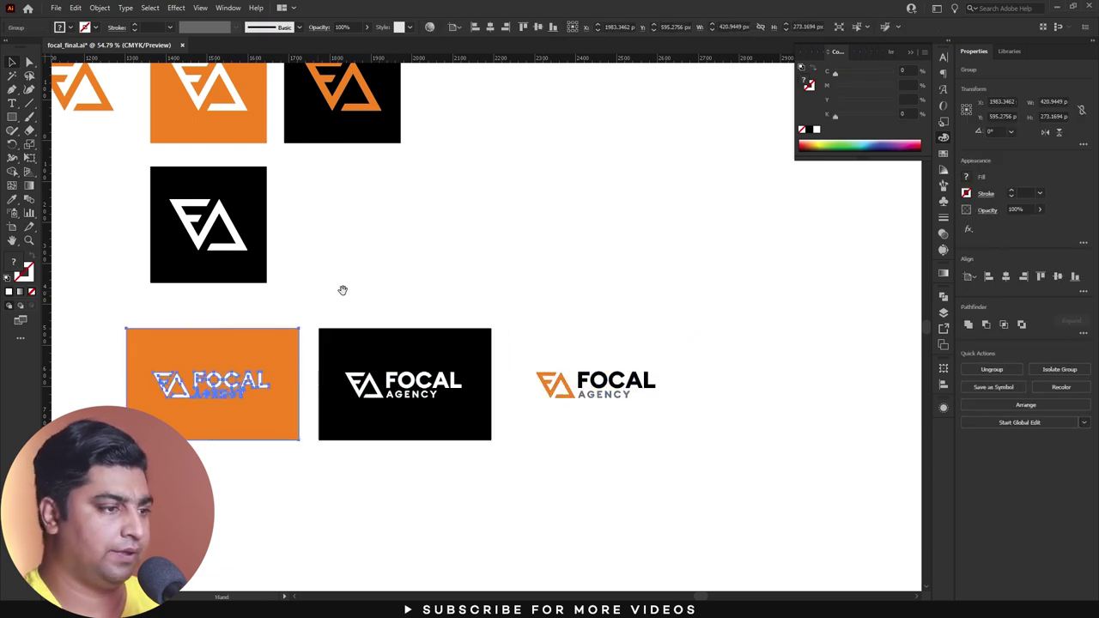
scroll(343, 289, "down", 3)
left_click_drag(368, 314, 473, 382)
left_click(373, 187)
left_click_drag(333, 135, 714, 491)
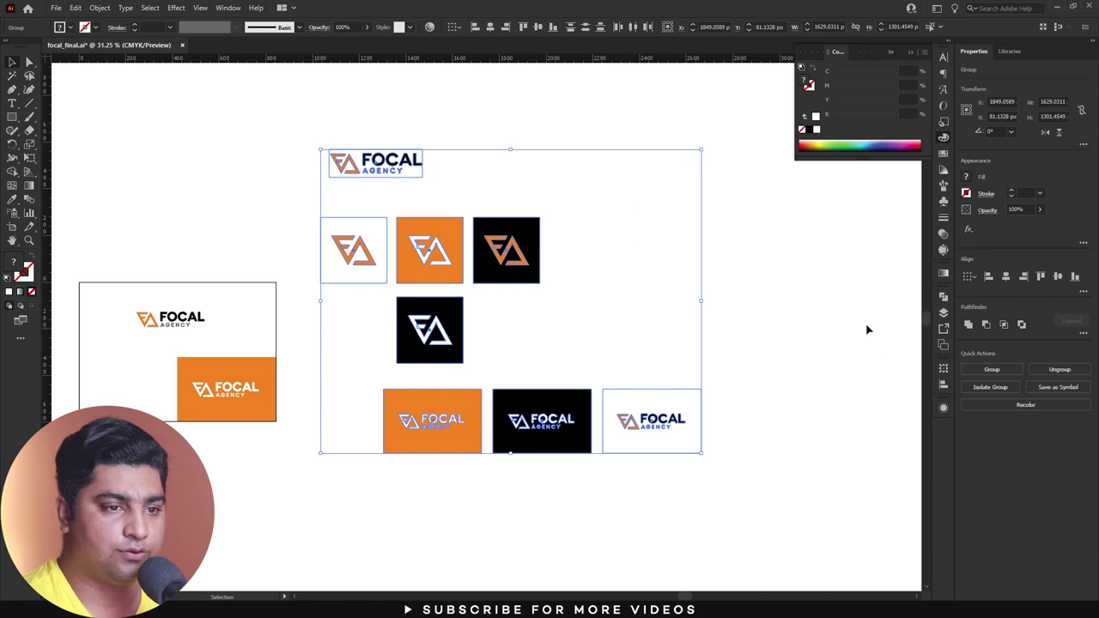
Generate eight assets from the selection in Asset Export, then float and enlarge the panel.
left_click(228, 8)
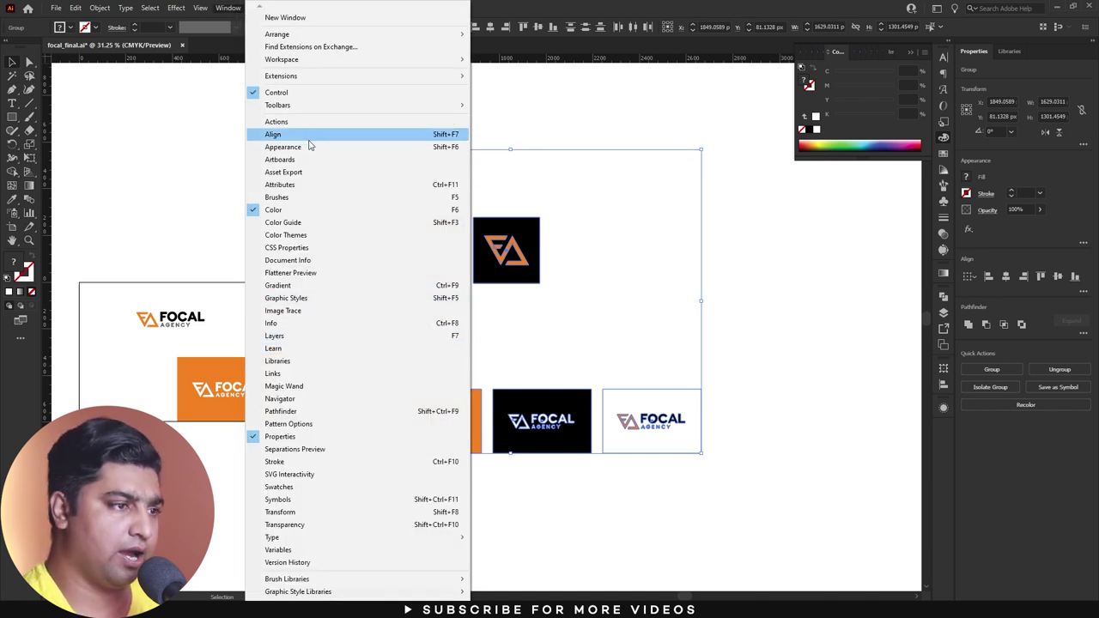
left_click(287, 172)
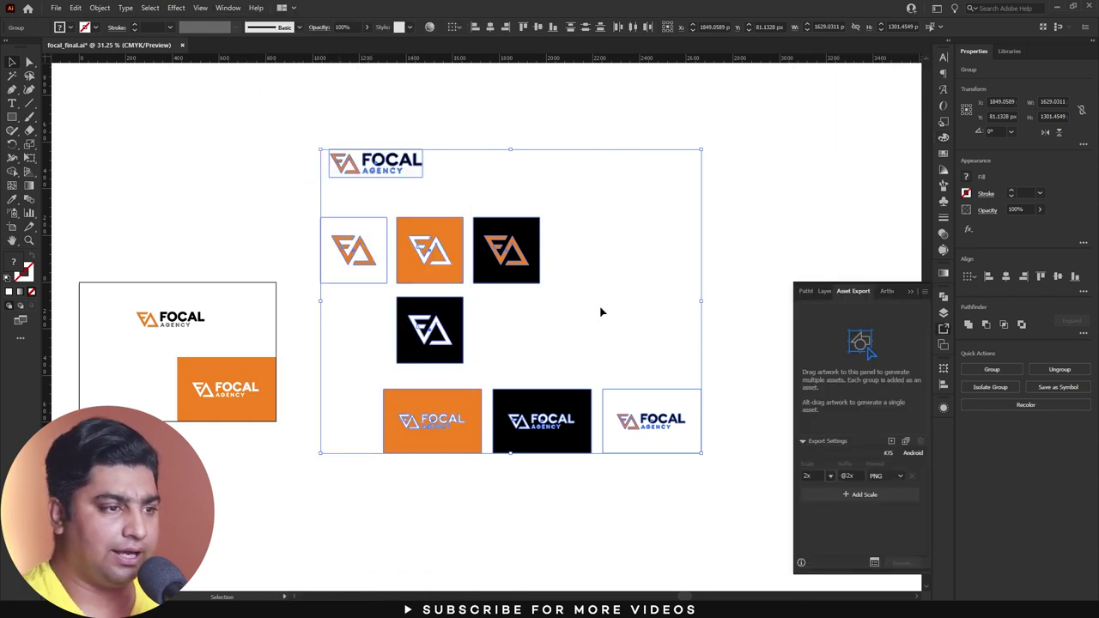
left_click(905, 442)
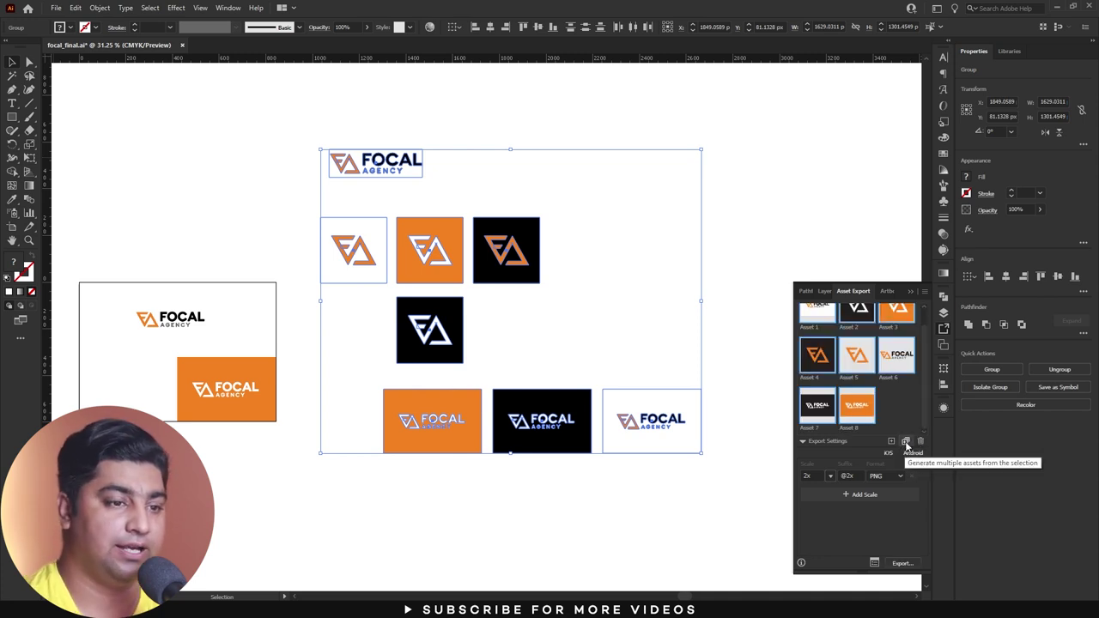
left_click_drag(854, 291, 729, 117)
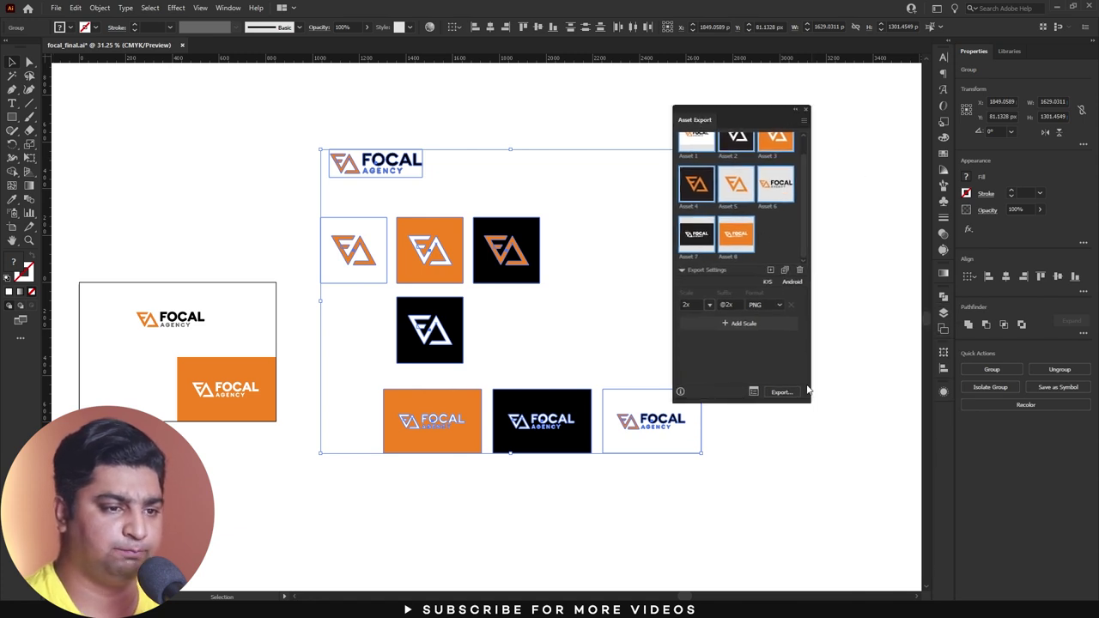
left_click(807, 401)
left_click_drag(808, 401, 893, 475)
Name the first three assets 'white bg', 'white on black' and 'orange'.
double_click(691, 175)
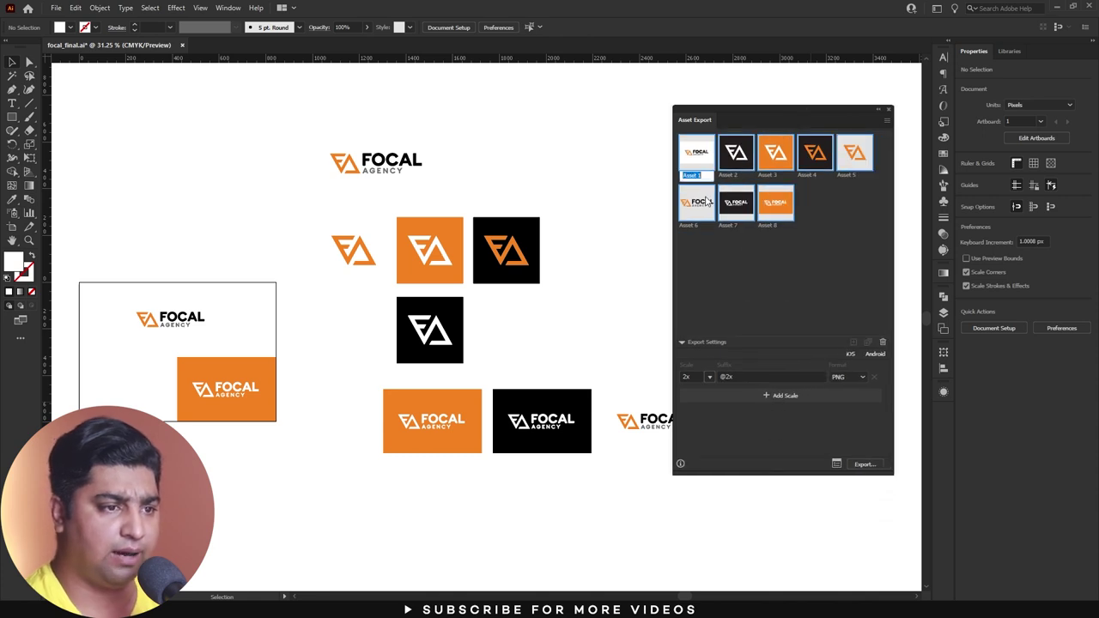
type("white bg")
key("Return")
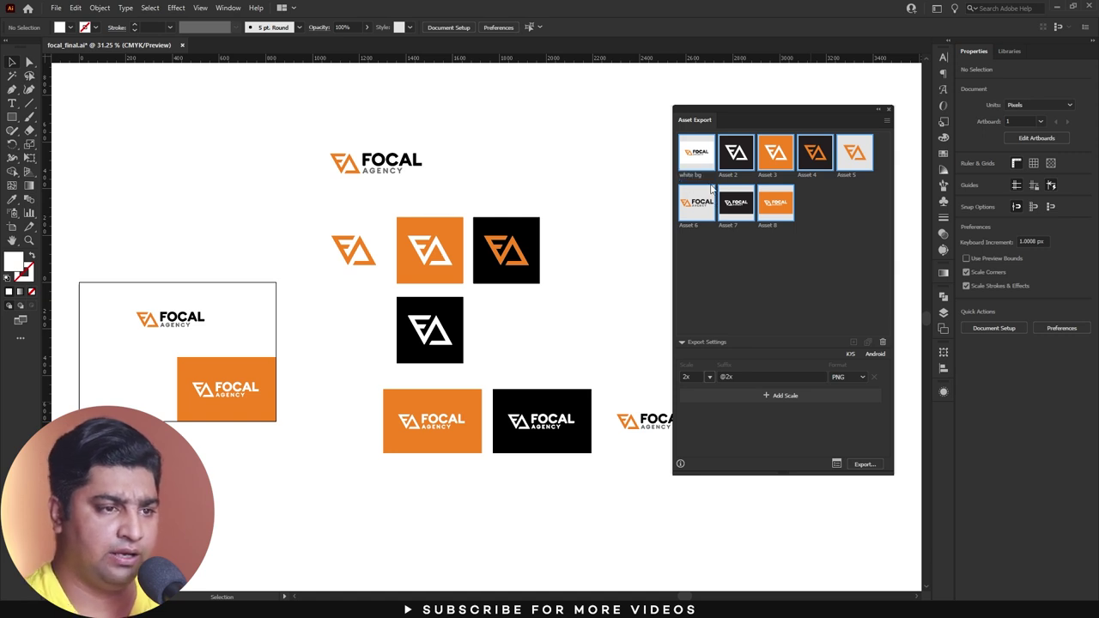
double_click(727, 174)
type("white")
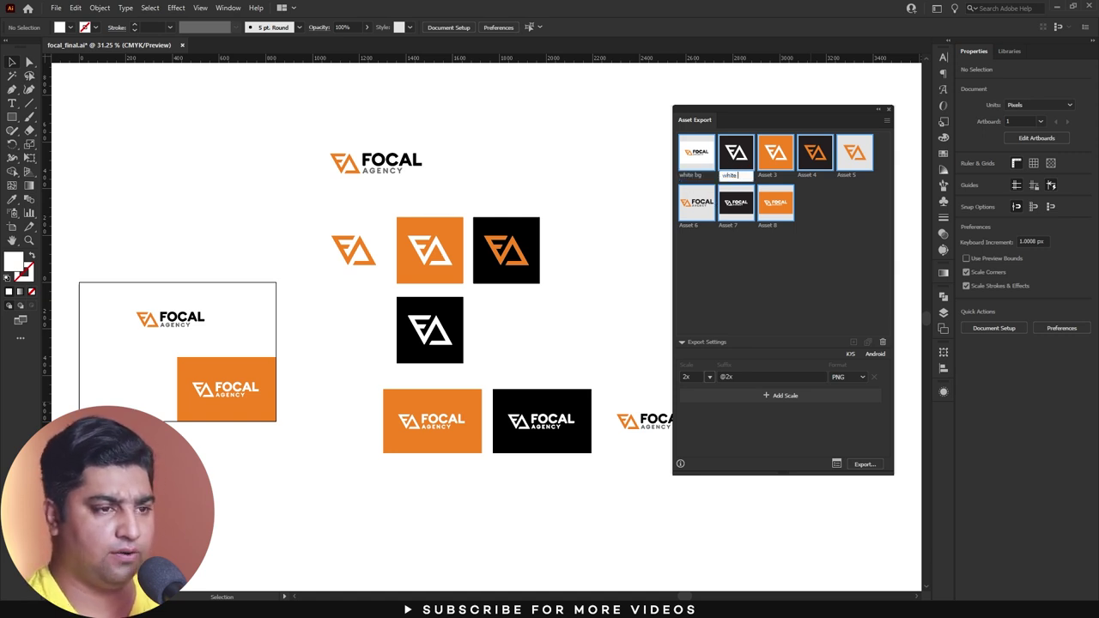
type("ack")
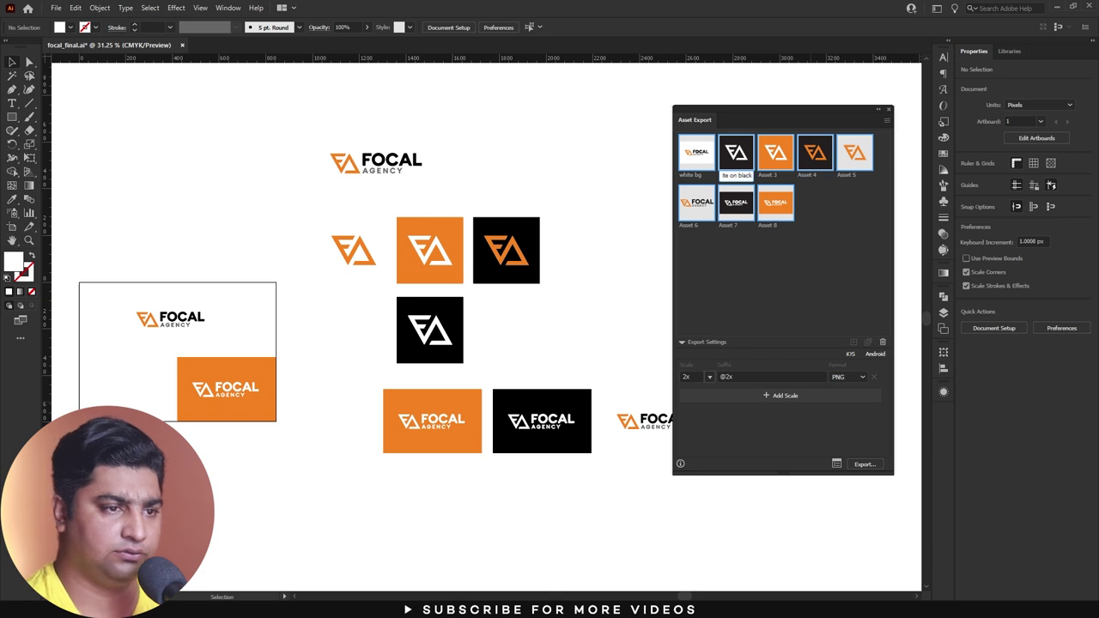
key("Tab")
type("orange")
key("Tab")
Name the rest 'orange on bl', 'logo in orange', 'full logo', 'logo on black', 'logo on orange'.
type("orange on bl")
key("Tab")
type("logo in orange")
key("Tab")
type("full logo")
key("Tab")
type("logo on black")
key("Tab")
type("logo on orange")
key("Return")
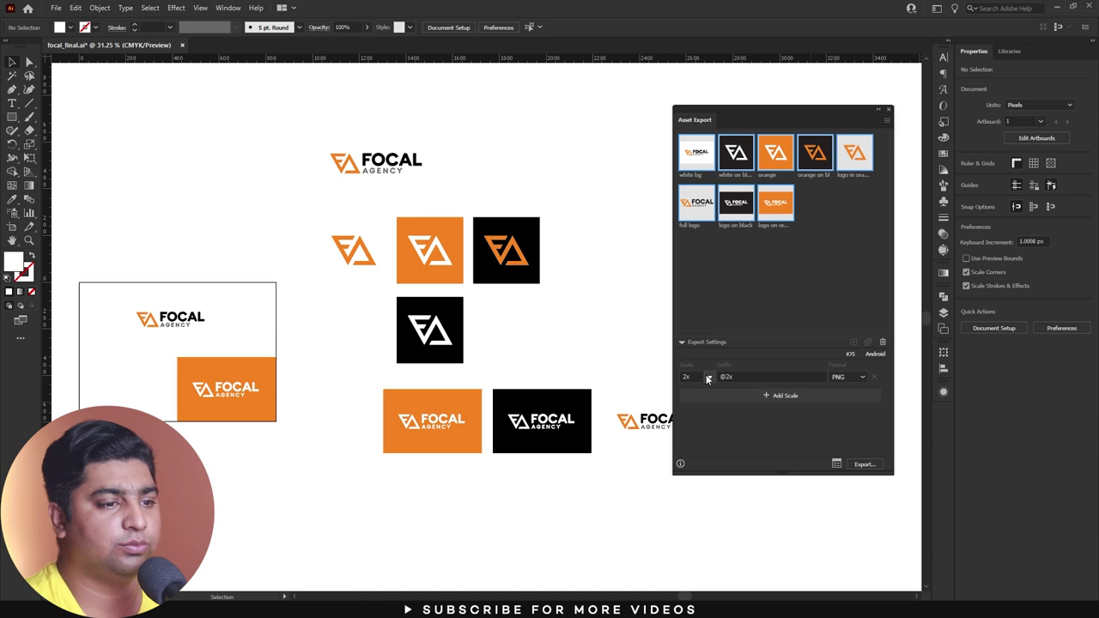
Set the export scale to 1x PNG and add a 2x JPG 100 output.
left_click(708, 378)
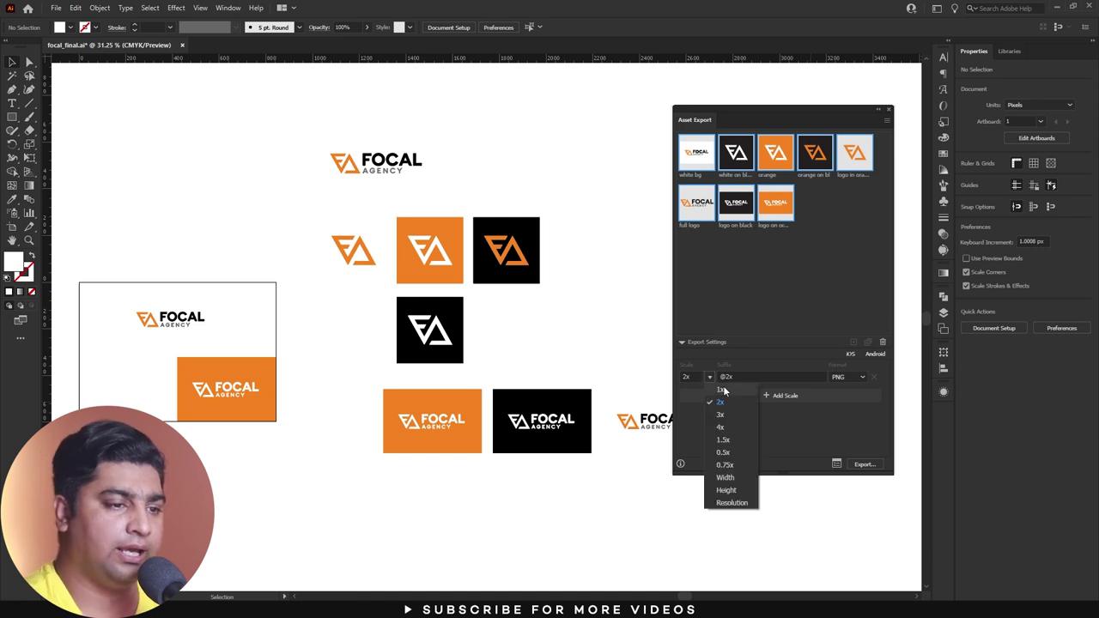
left_click(720, 390)
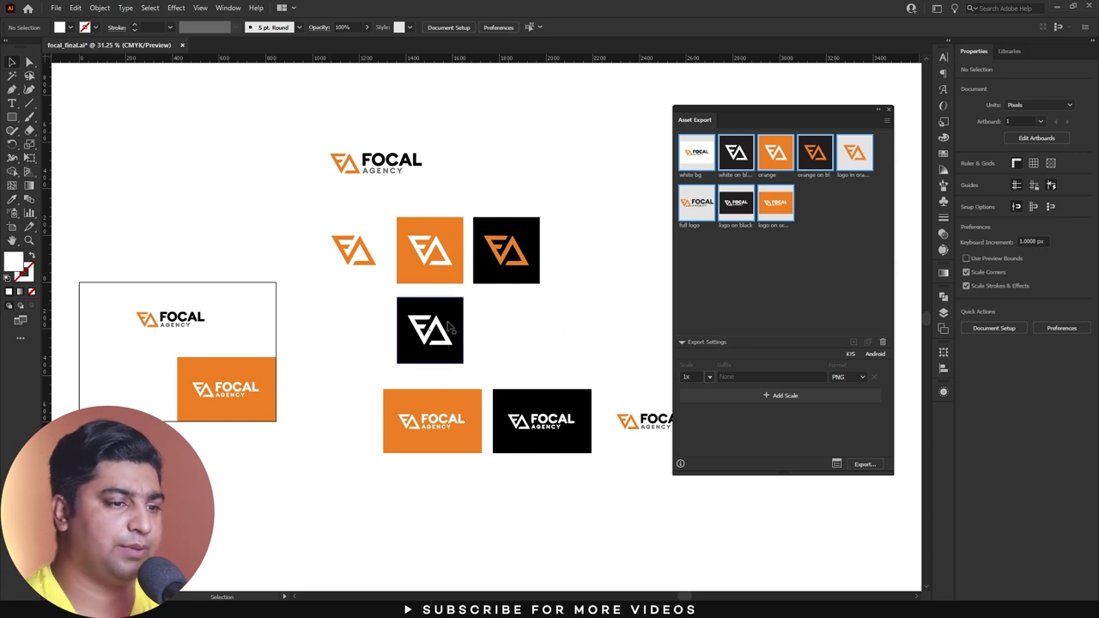
left_click(784, 396)
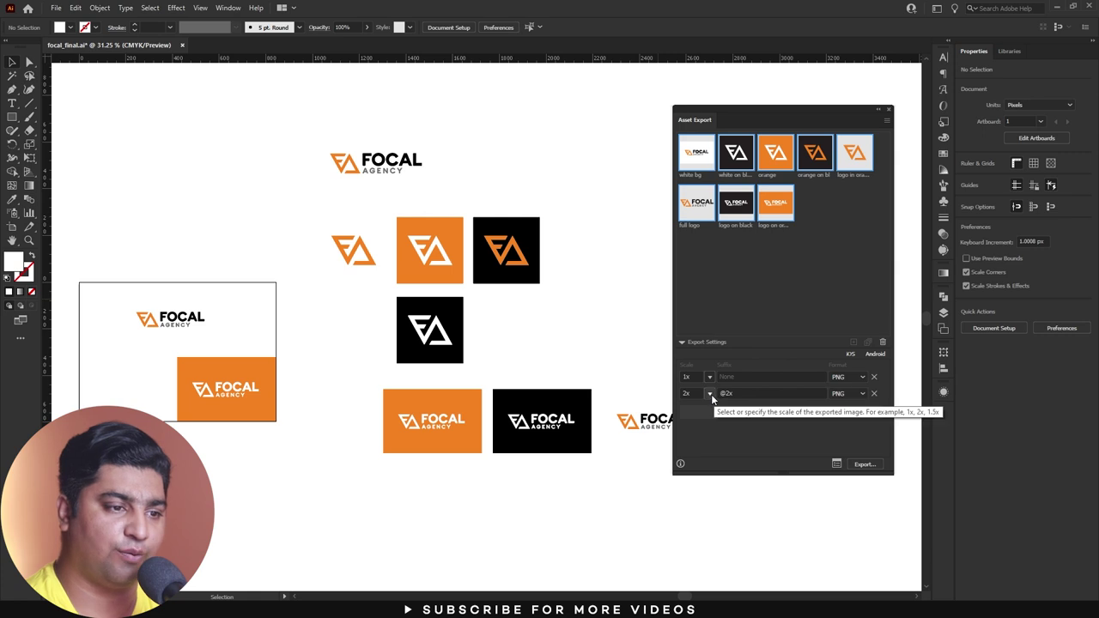
left_click(851, 397)
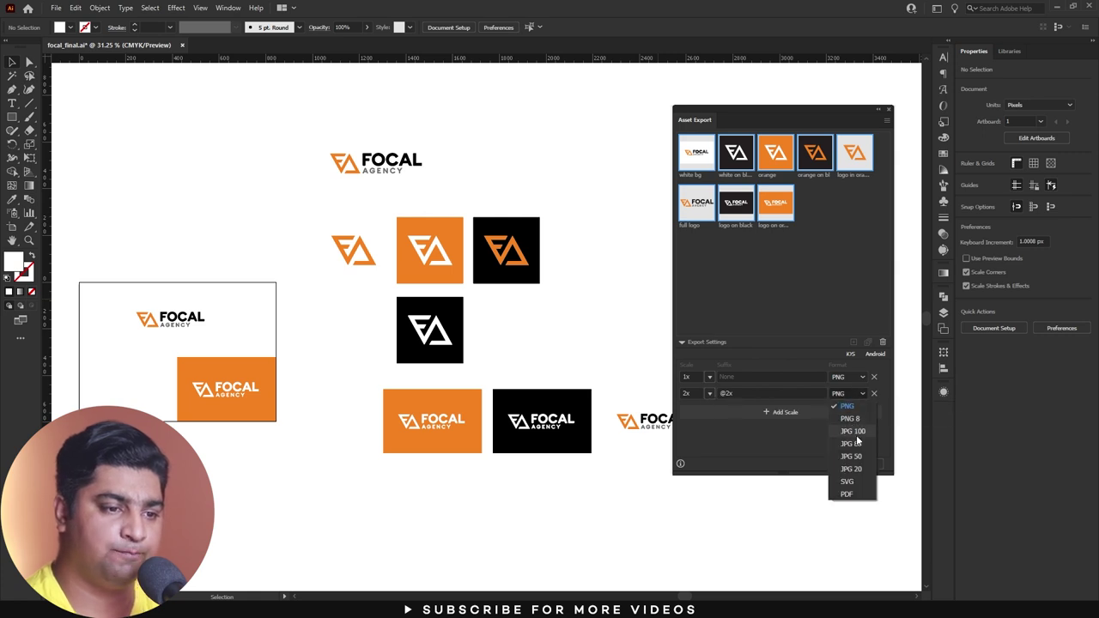
left_click(854, 432)
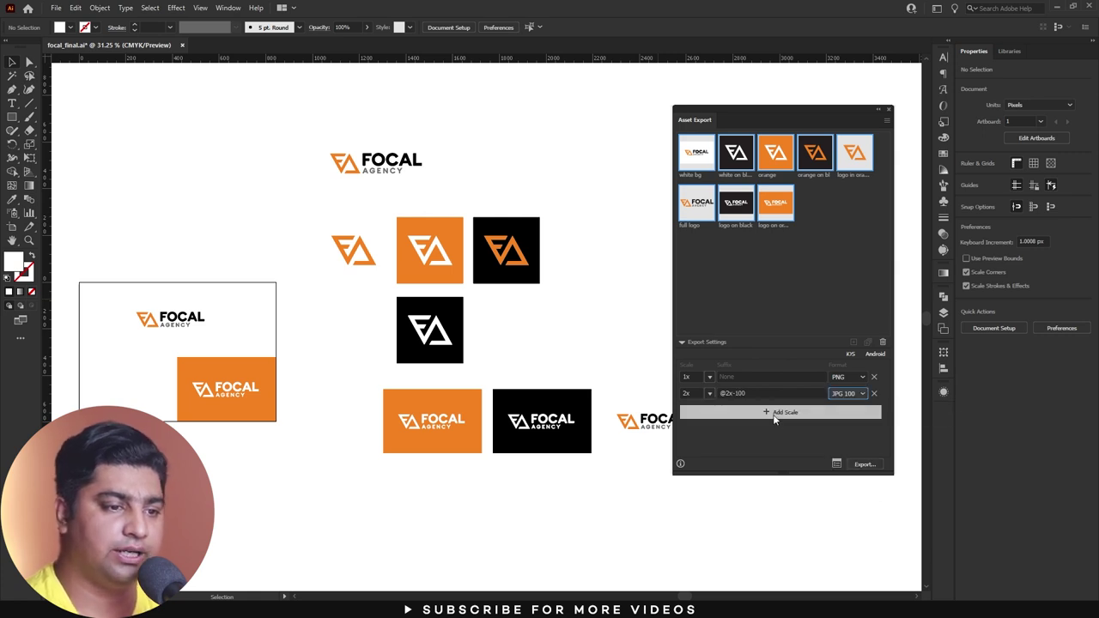
Add two more export rows set to SVG and PDF.
left_click(847, 412)
left_click(847, 412)
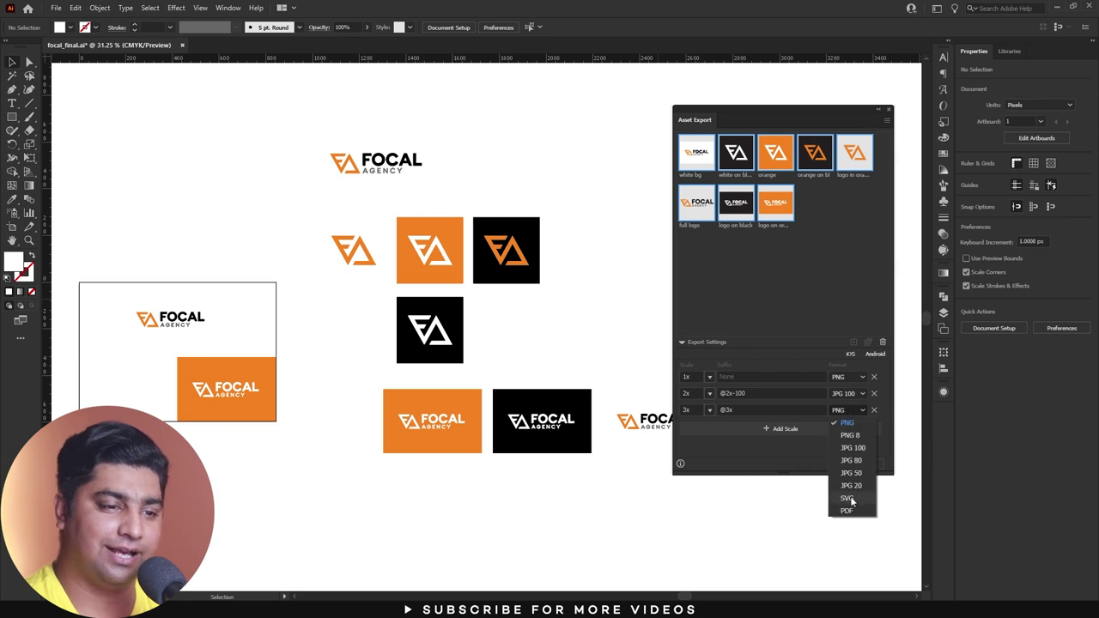
left_click(850, 497)
left_click(742, 433)
left_click(848, 427)
left_click(848, 526)
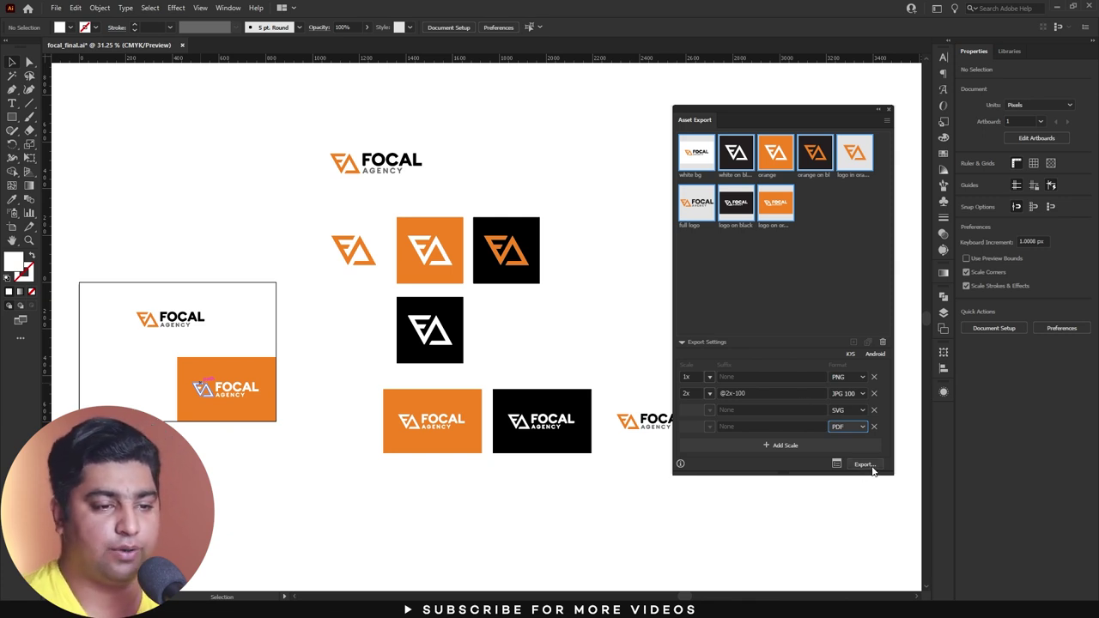
Export all eight assets to Downloads with the file-name prefix 'focal'.
left_click(836, 464)
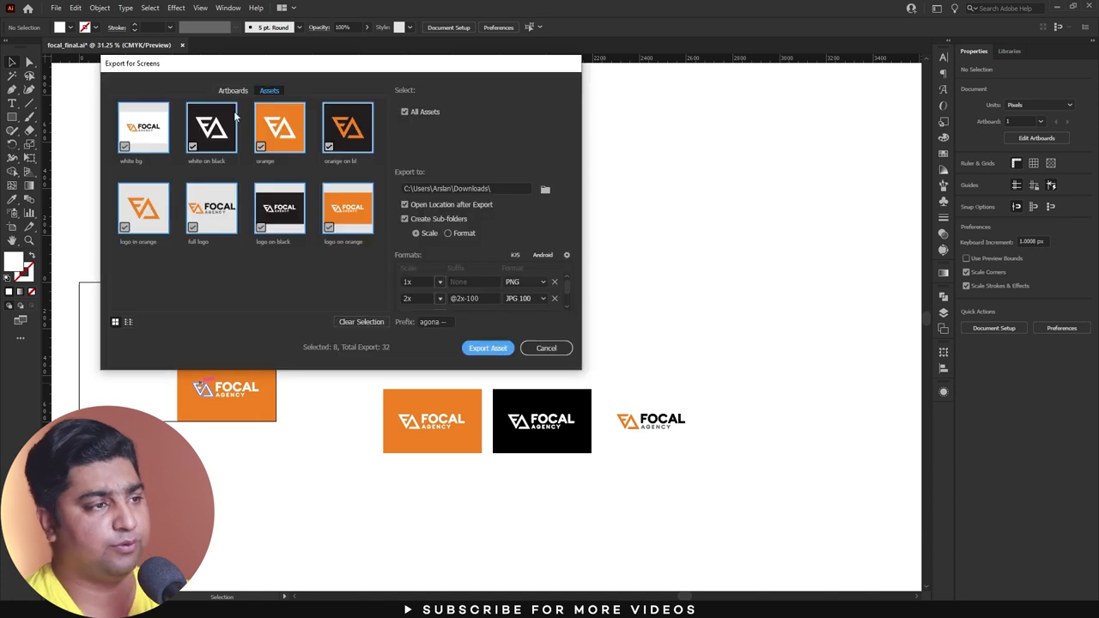
left_click_drag(159, 68, 270, 131)
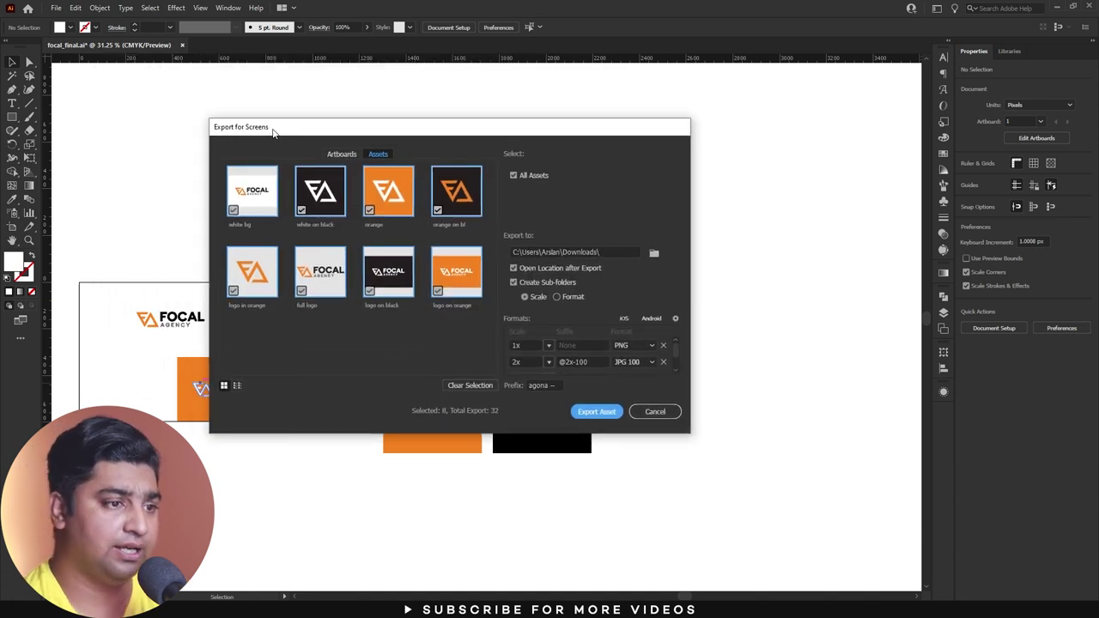
scroll(628, 355, "down", 2)
scroll(629, 355, "up", 2)
scroll(587, 358, "down", 2)
scroll(587, 355, "up", 2)
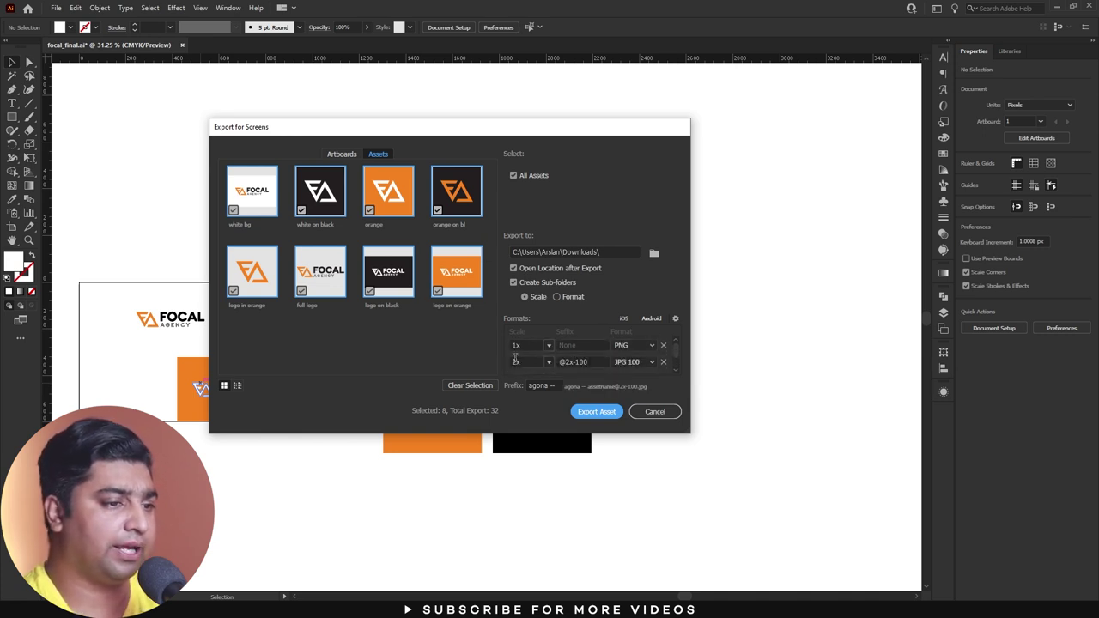
left_click(545, 387)
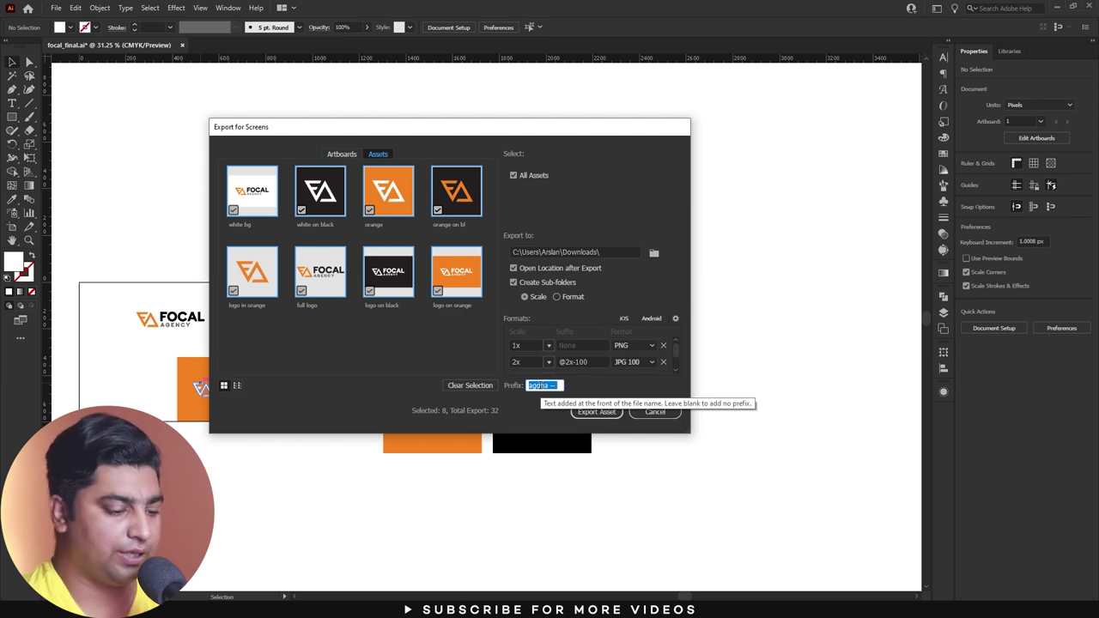
type("focal")
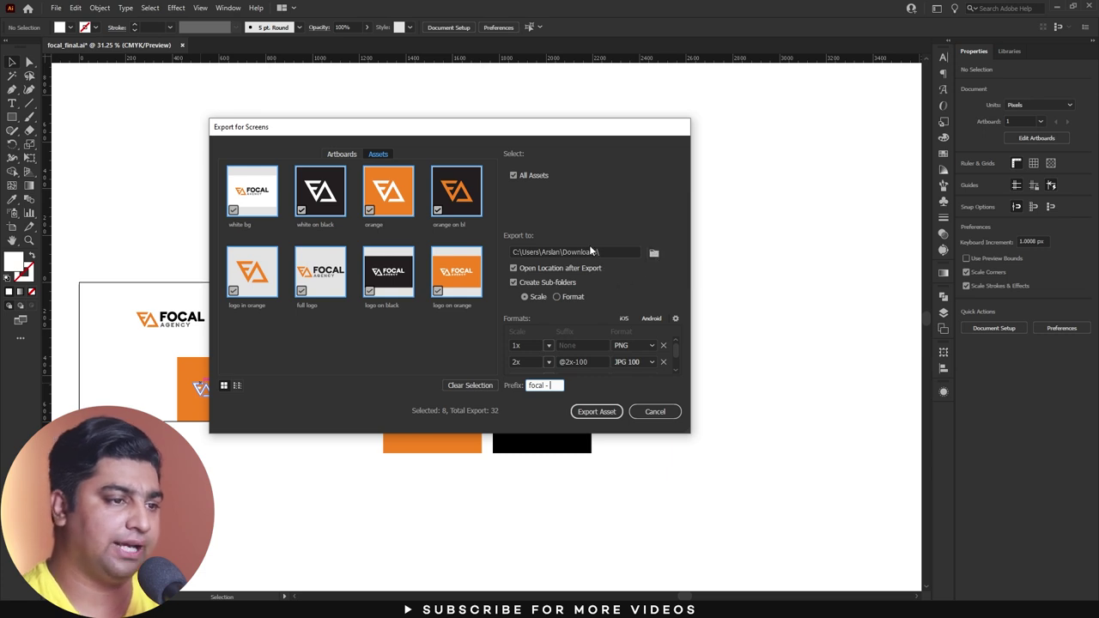
left_click(605, 415)
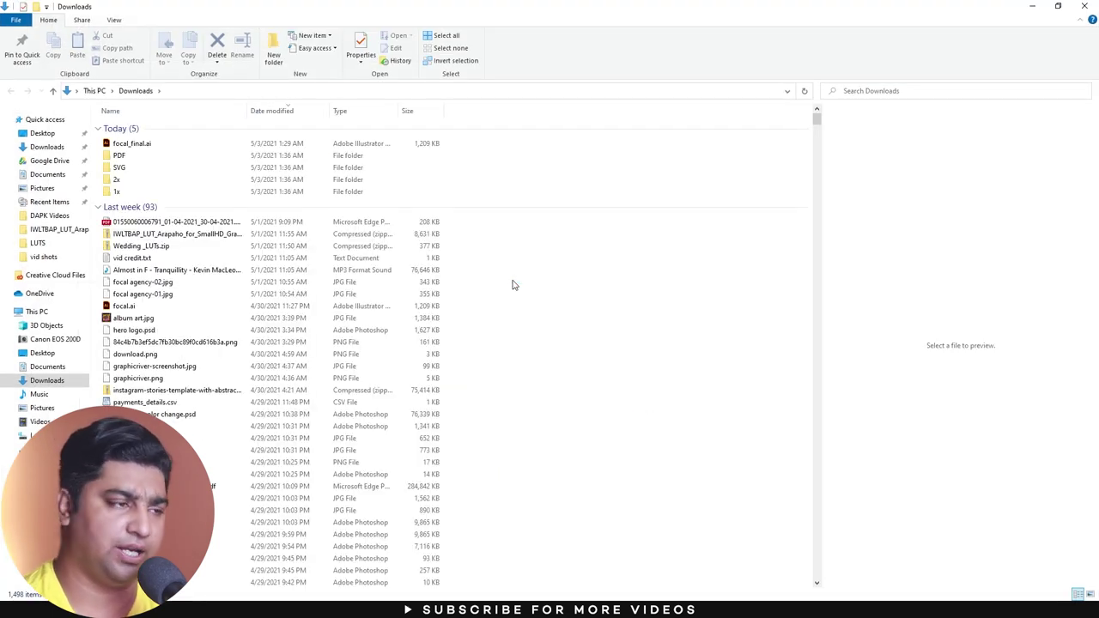
Rename the exported 2x folder in Downloads to 'jpeg'.
left_click(140, 145)
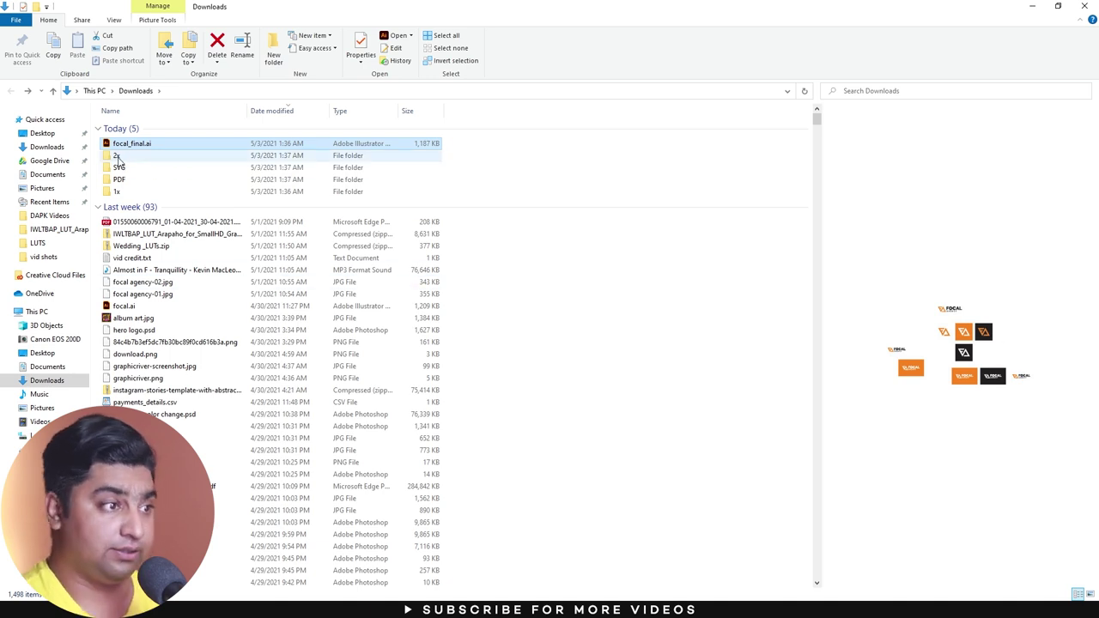
mouse_move(117, 156)
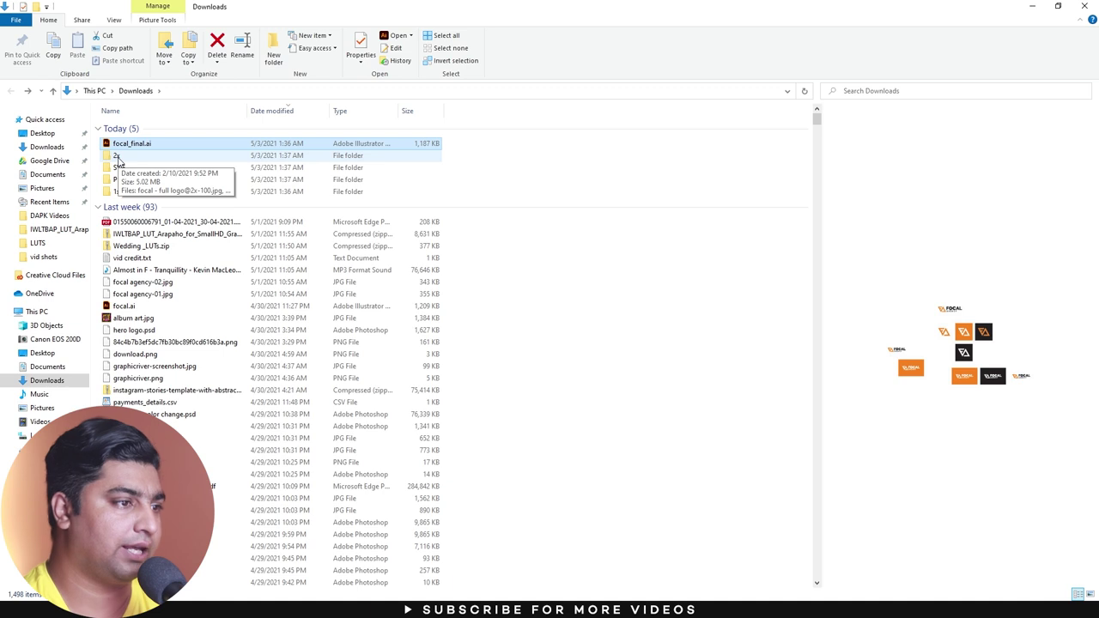
left_click(117, 157)
key("F2")
type("jpeg")
key("Return")
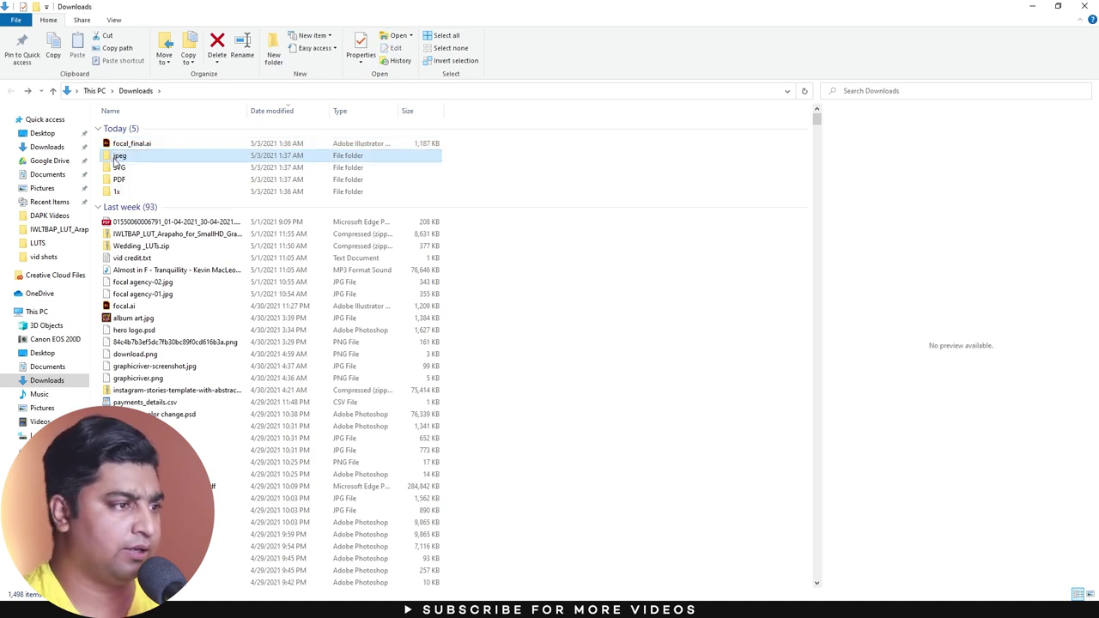
Check the contents of the SVG and PDF export folders.
double_click(116, 166)
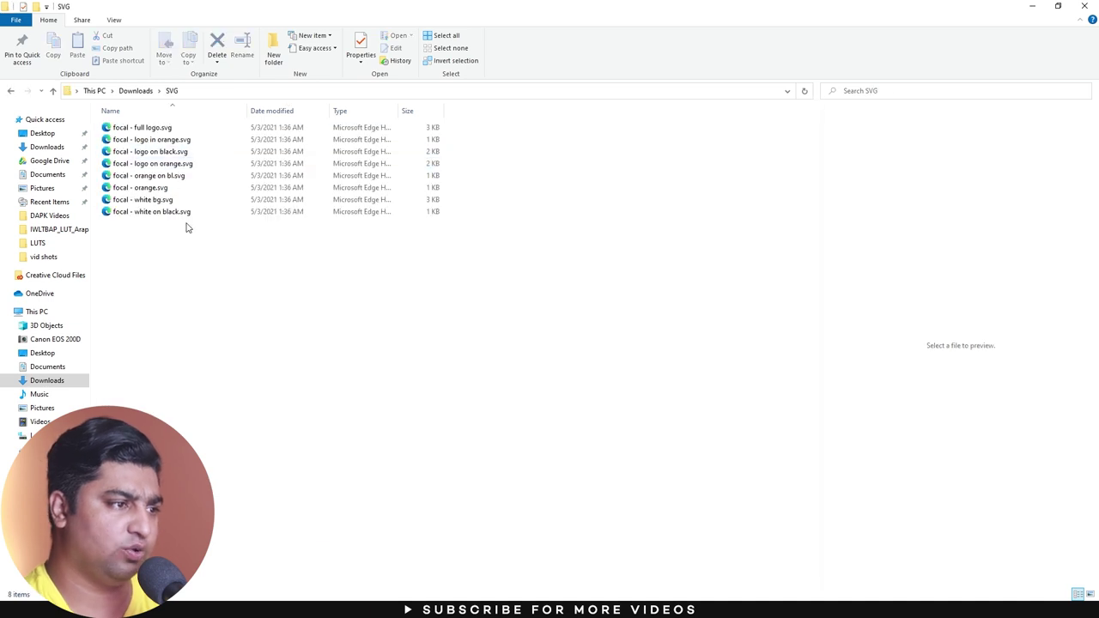
left_click(136, 90)
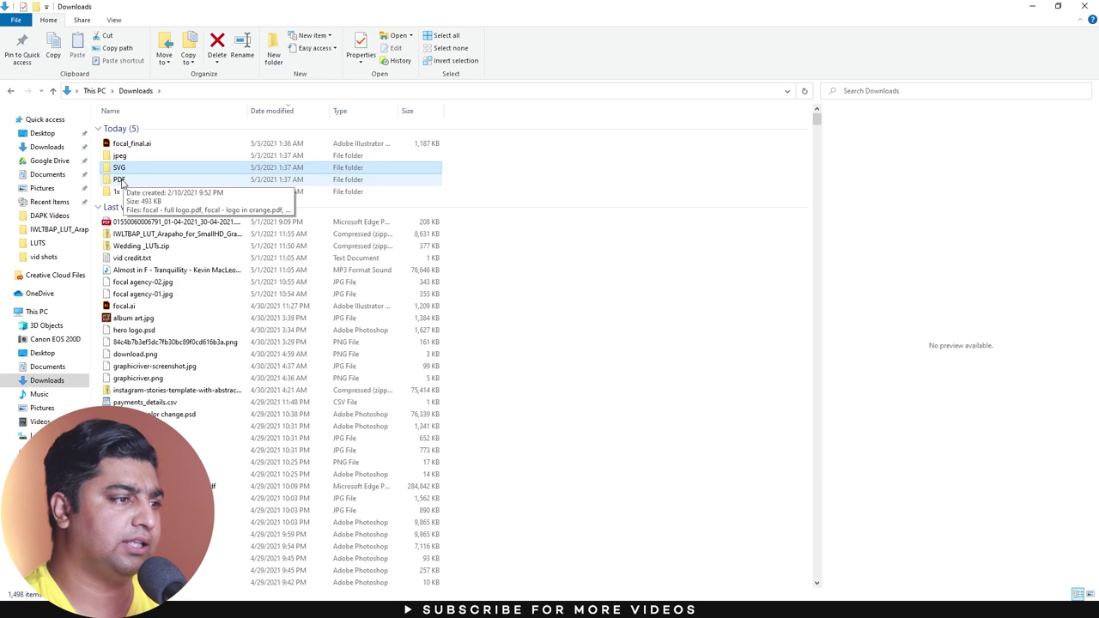
double_click(120, 180)
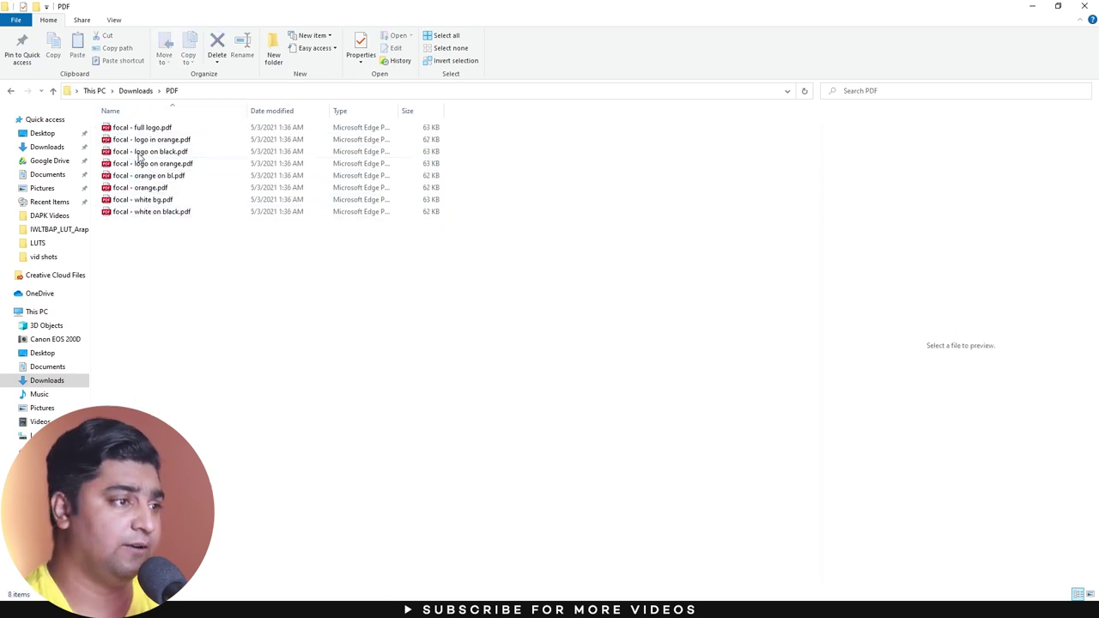
left_click(137, 91)
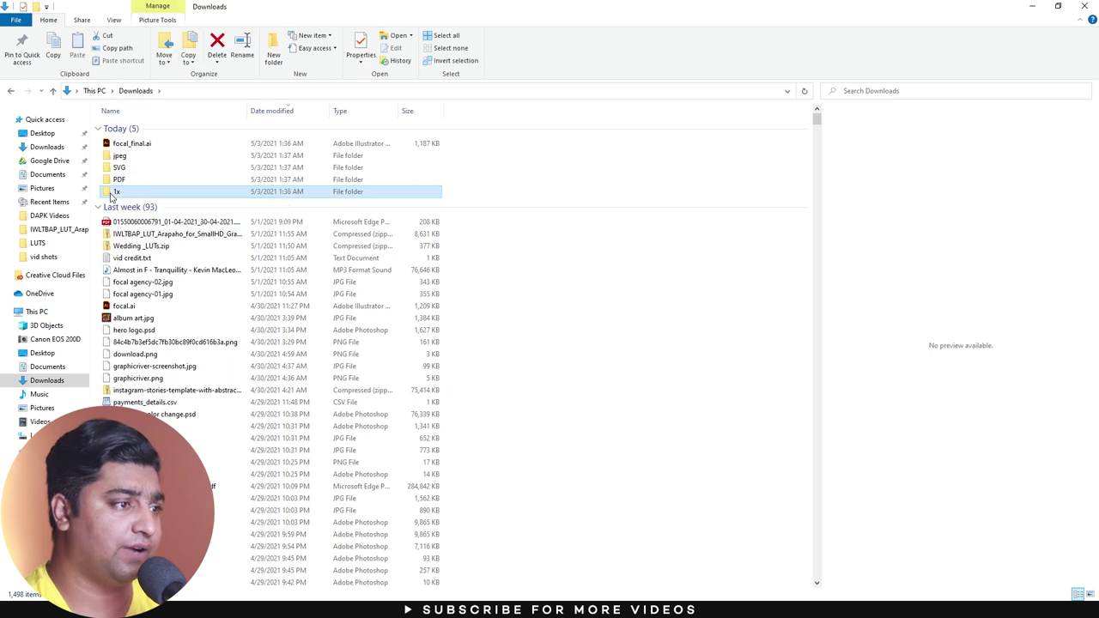
Preview each exported logo PNG in the 1x folder.
double_click(113, 191)
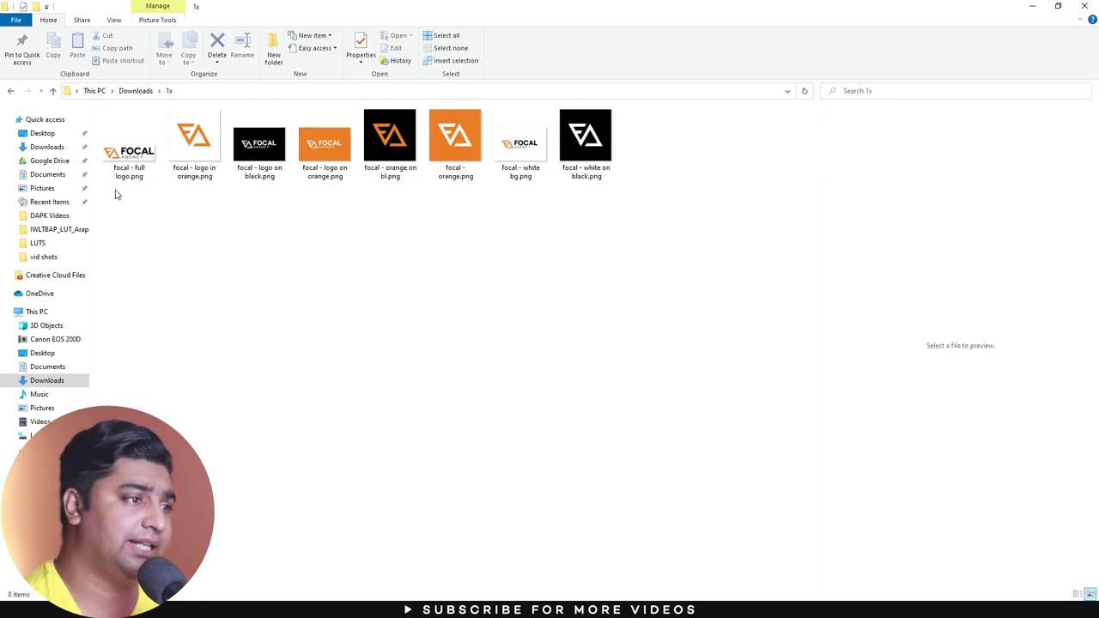
left_click(128, 154)
left_click(189, 146)
left_click(137, 166)
left_click(194, 146)
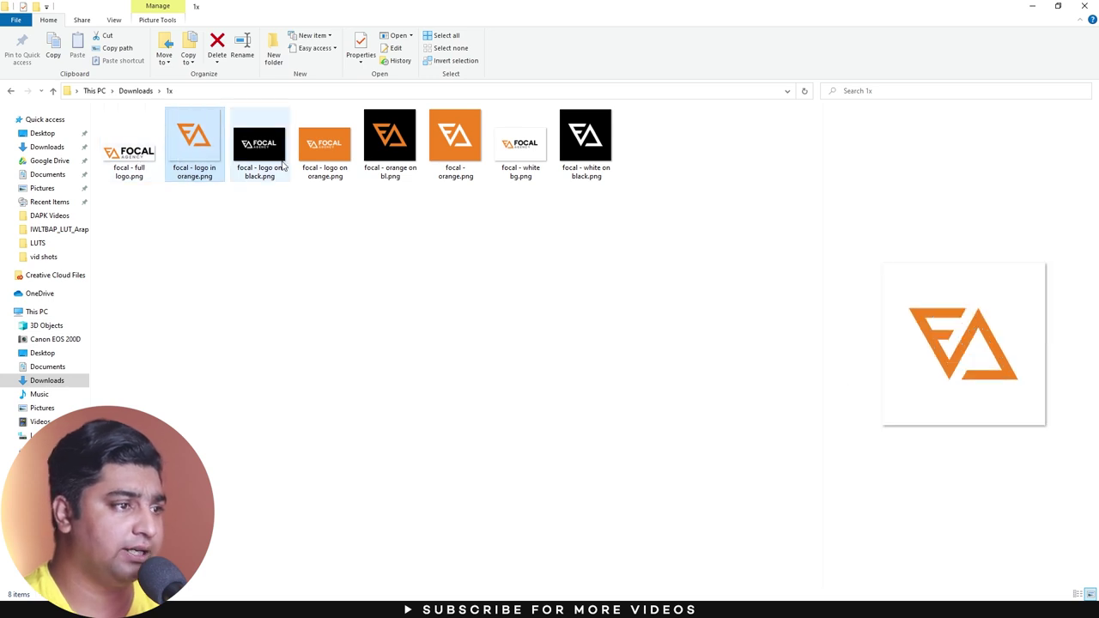
left_click(259, 146)
left_click(324, 146)
left_click(385, 169)
left_click(455, 146)
left_click(521, 146)
left_click(585, 146)
Rename the 1x folder to 'png' and return to Downloads via the PDF folder.
left_click(137, 91)
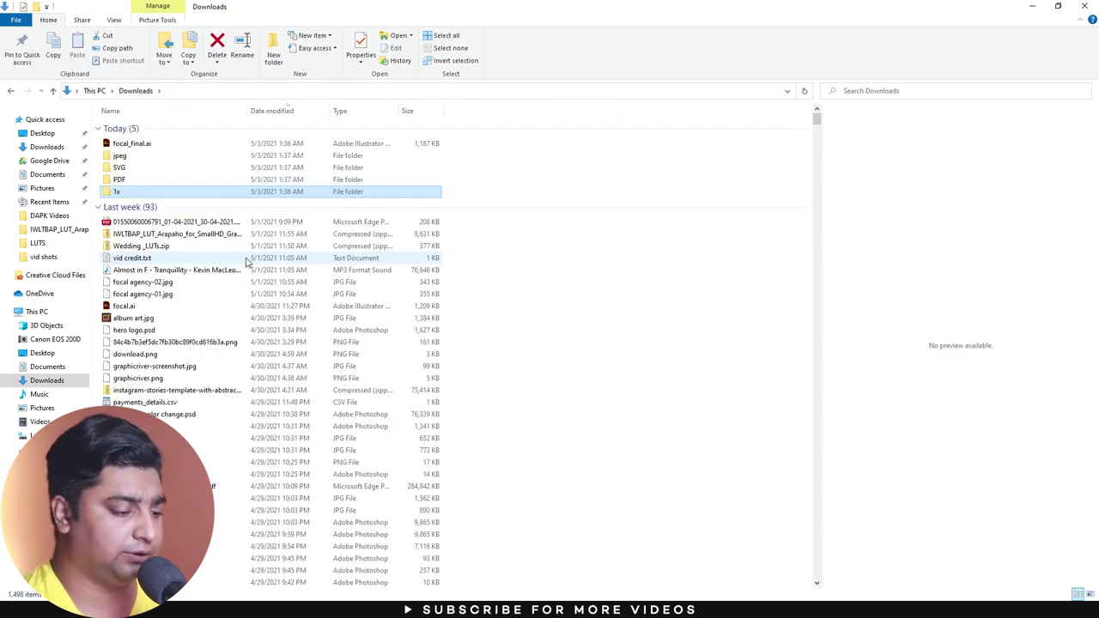
left_click(127, 191)
type("png")
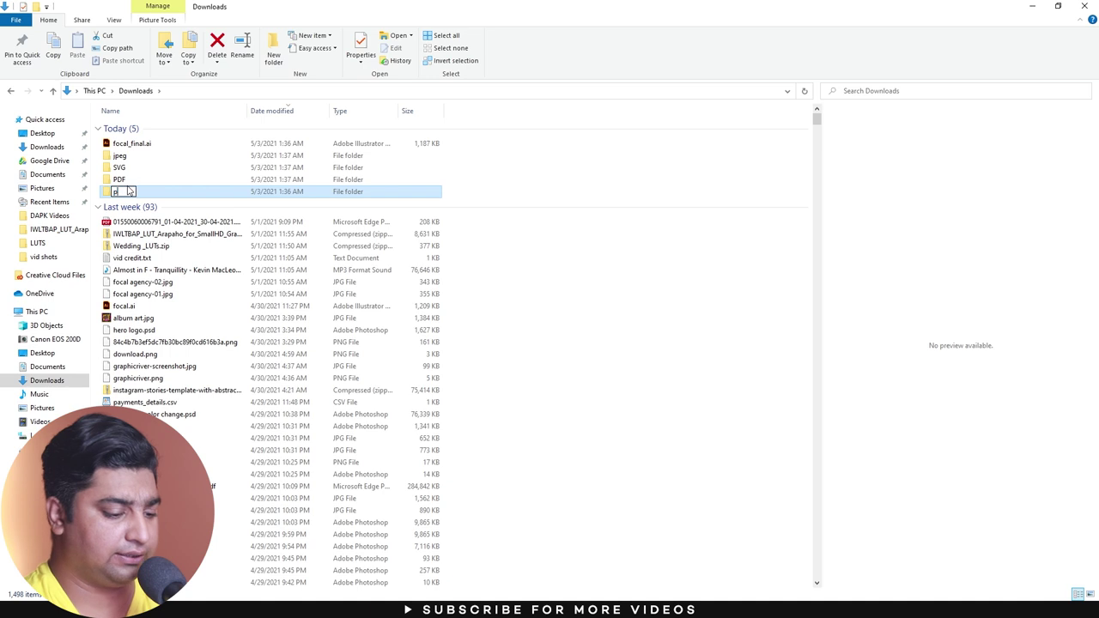
key("Return")
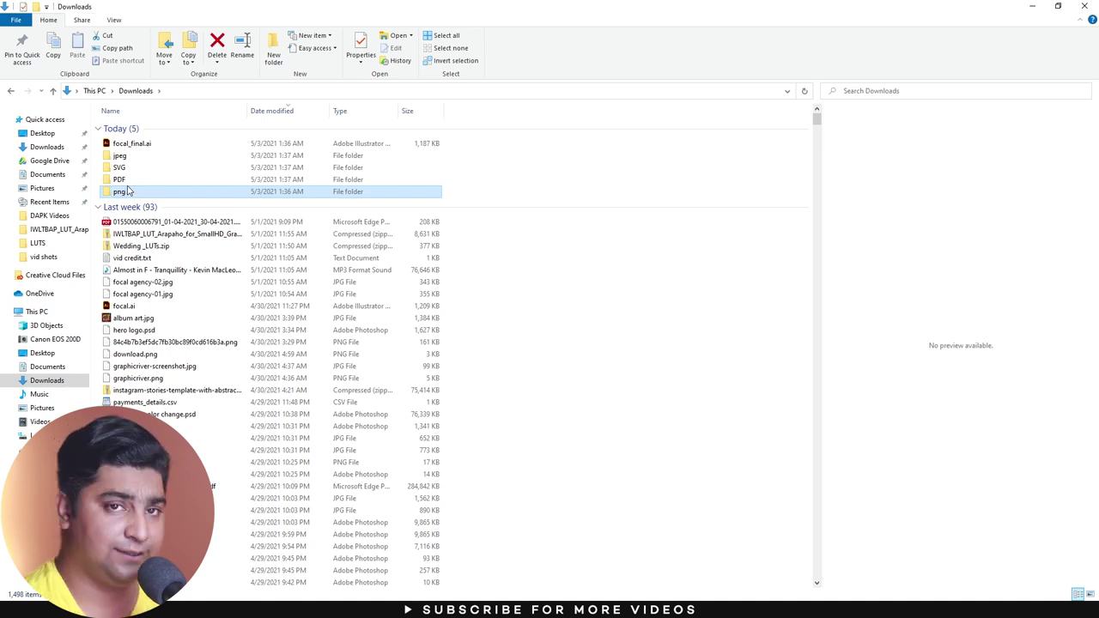
double_click(122, 180)
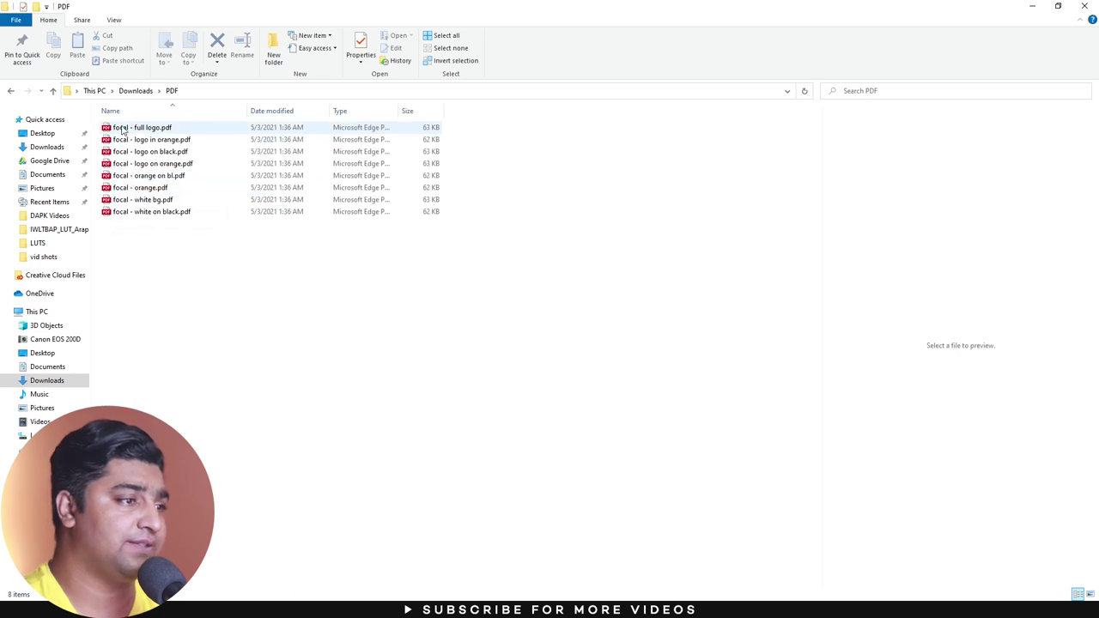
mouse_move(142, 127)
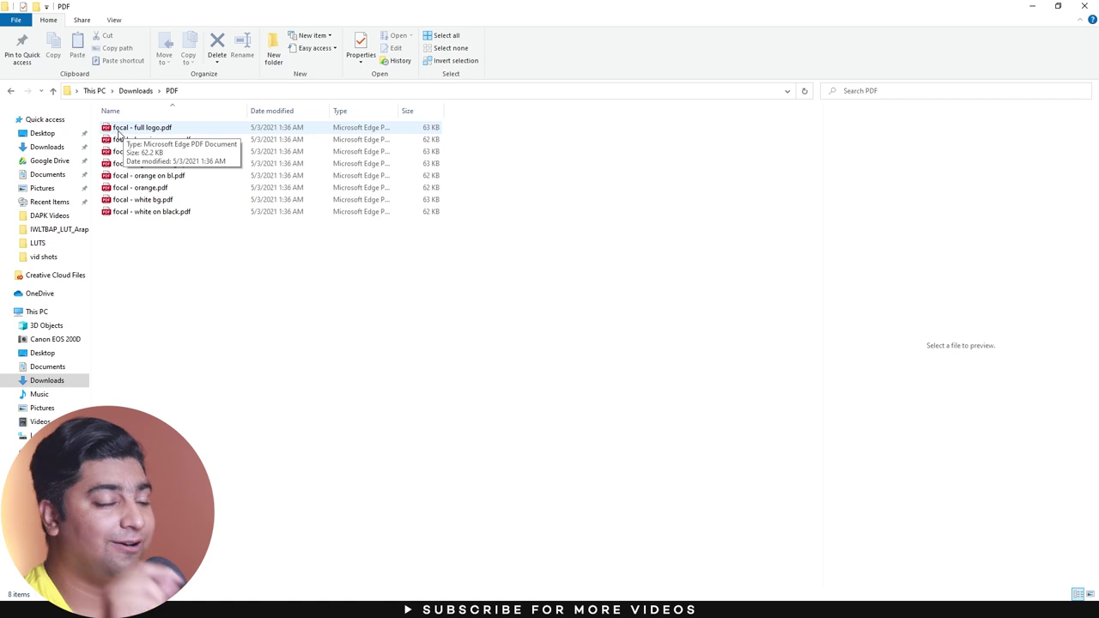
left_click(136, 91)
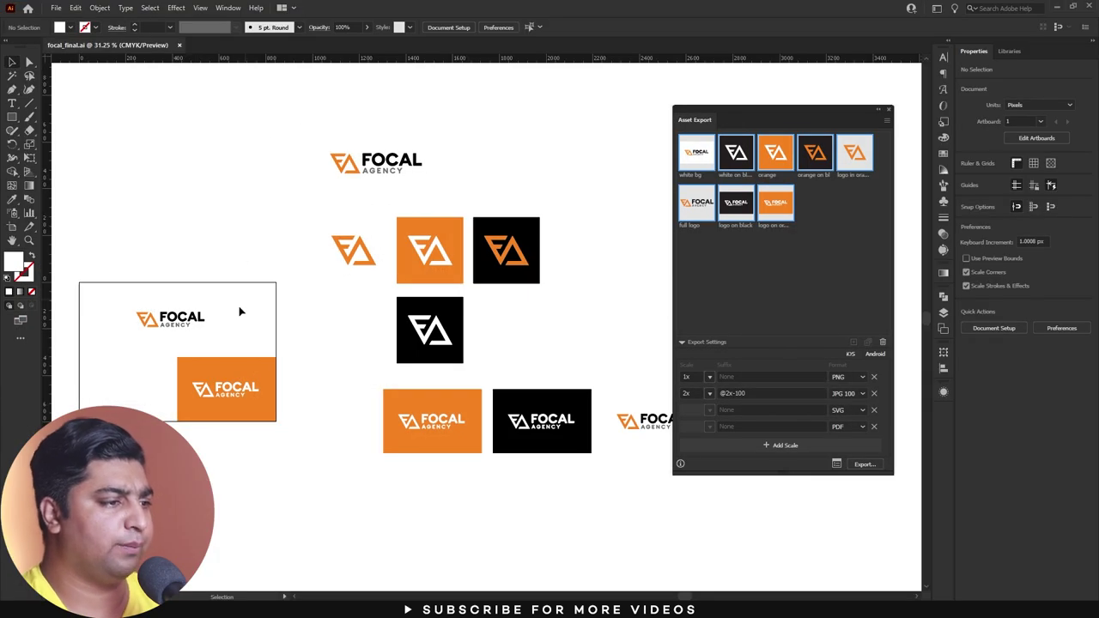
Close Asset Export and move the orange FOCAL block above the artboard.
scroll(258, 301, "left", 3)
scroll(257, 300, "down", 1)
left_click_drag(267, 304, 407, 383)
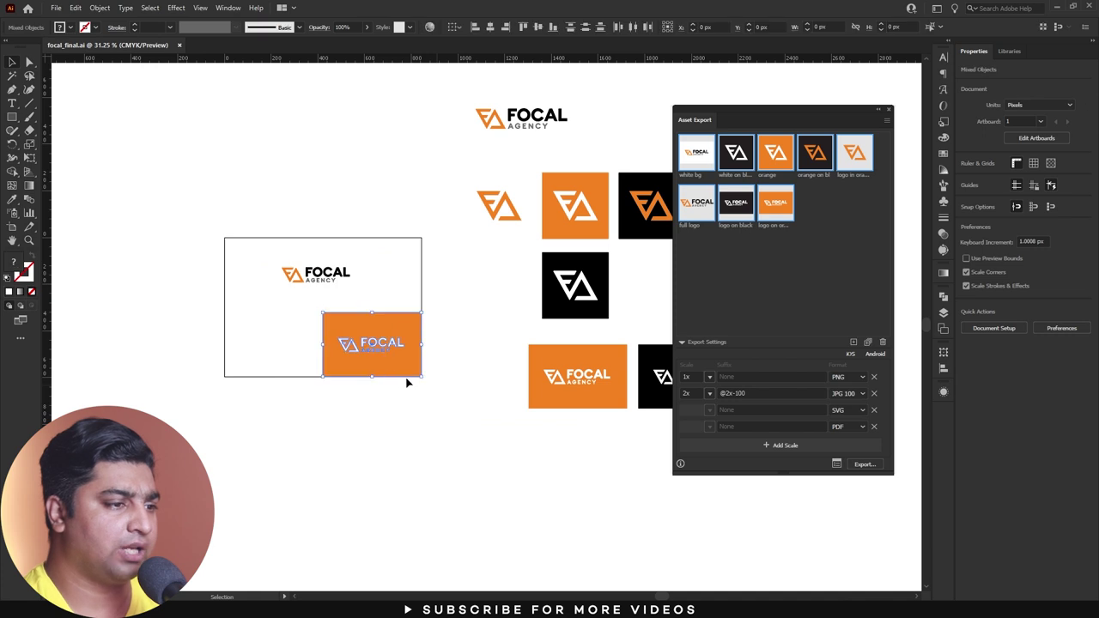
scroll(279, 262, "up", 2)
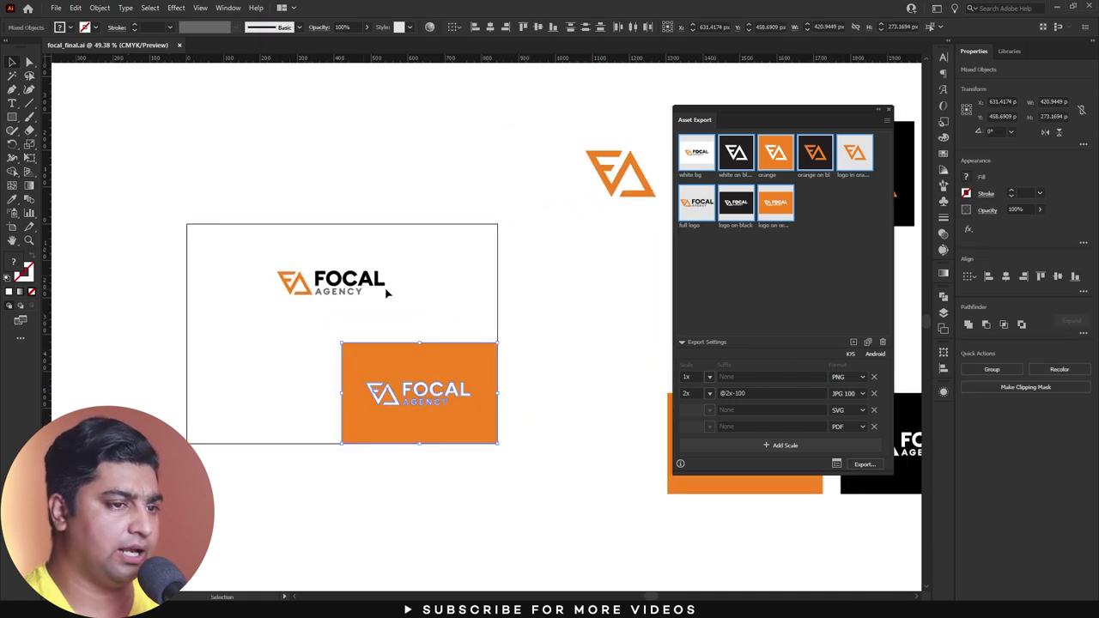
left_click(888, 110)
left_click_drag(442, 393, 422, 86)
Enlarge the full-colour FOCAL AGENCY logo and centre it on the artboard.
left_click_drag(219, 245, 387, 335)
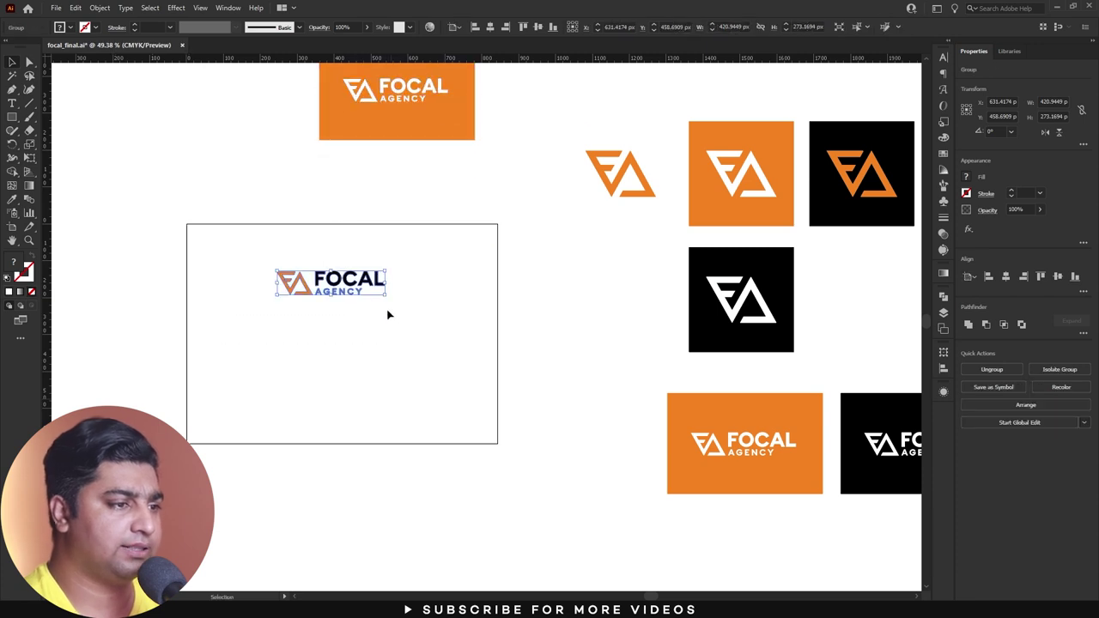
left_click_drag(387, 296, 490, 363)
left_click_drag(425, 298, 378, 348)
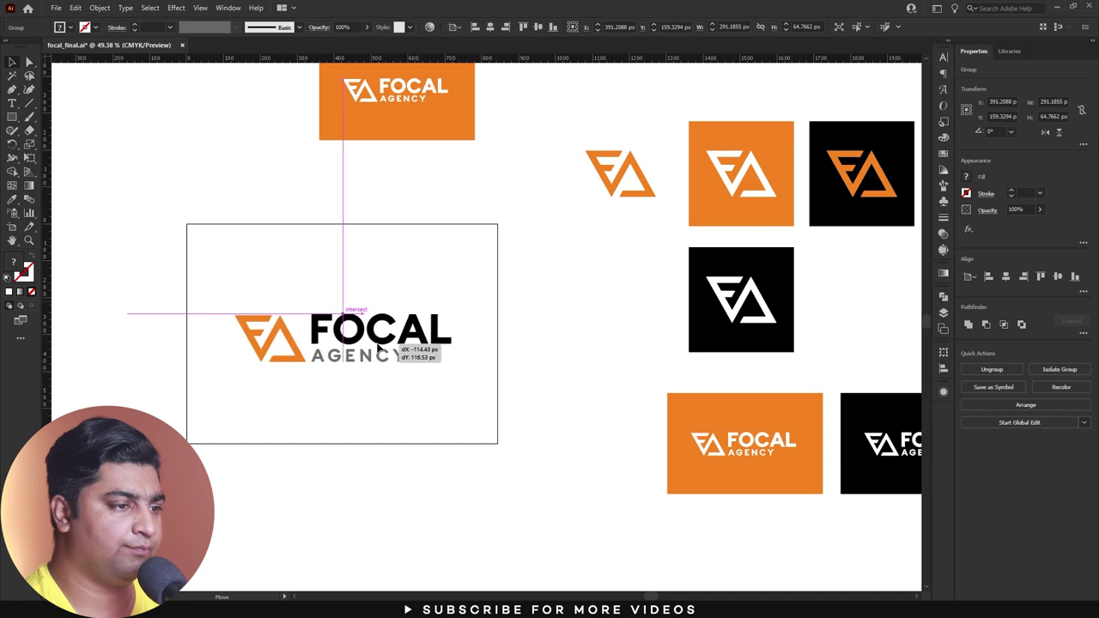
left_click_drag(377, 347, 378, 348)
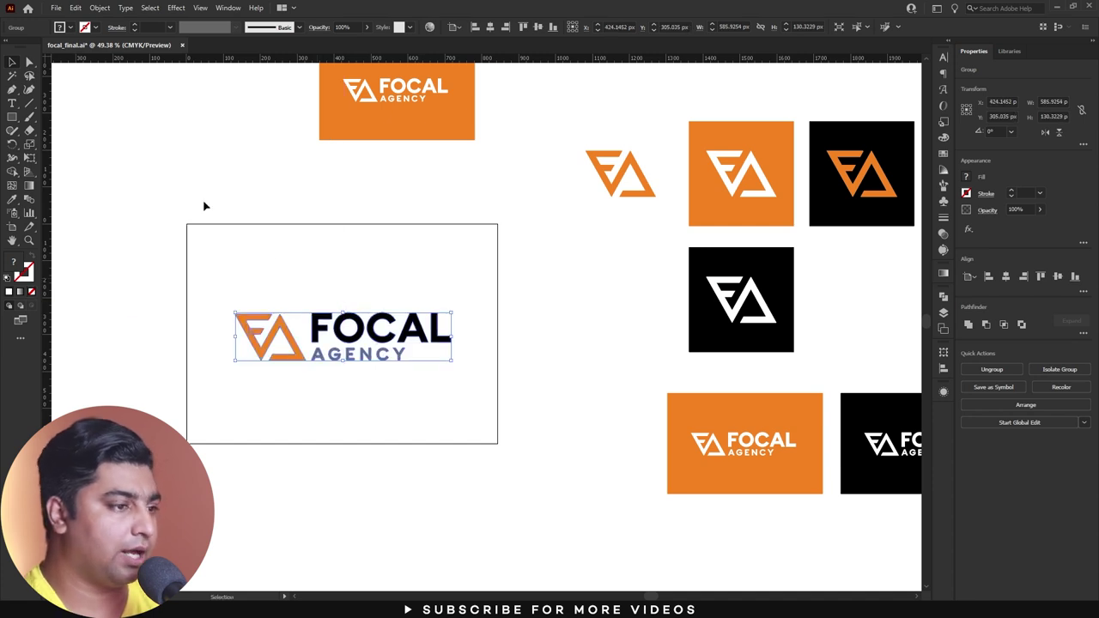
left_click(55, 8)
mouse_move(77, 230)
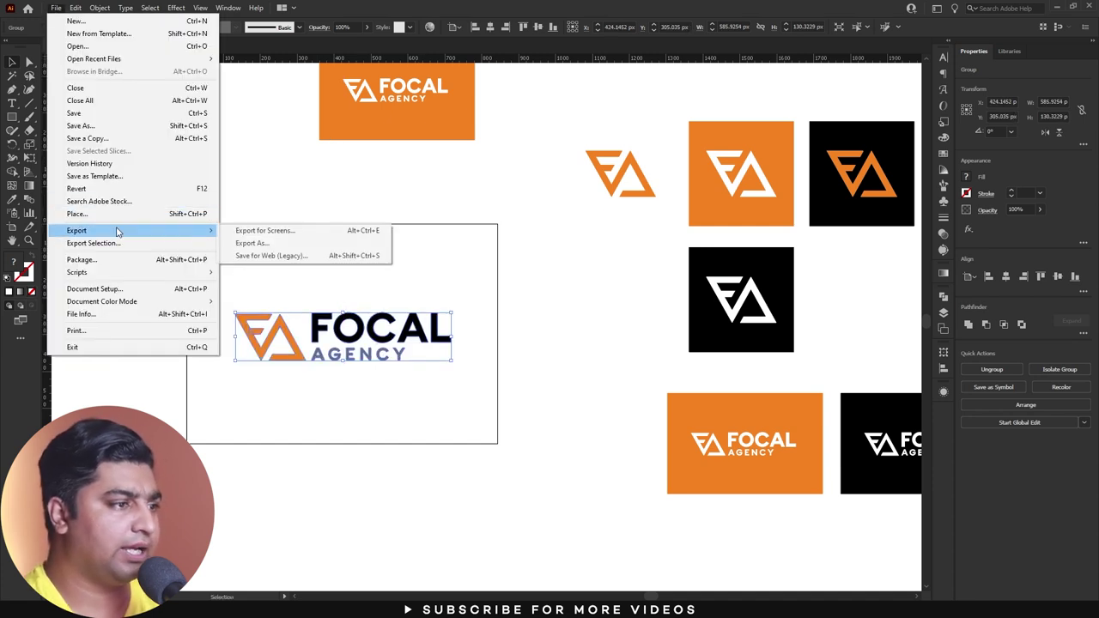
Export all artboards as Photoshop (*.PSD) format to focal_final.psd in Downloads.
left_click(275, 243)
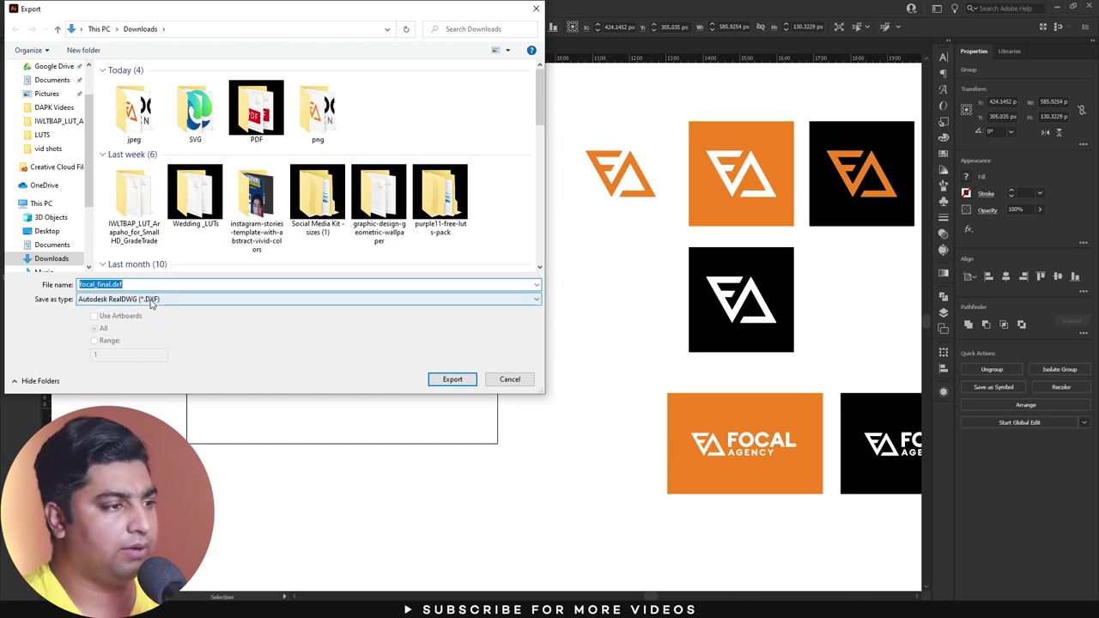
left_click(151, 300)
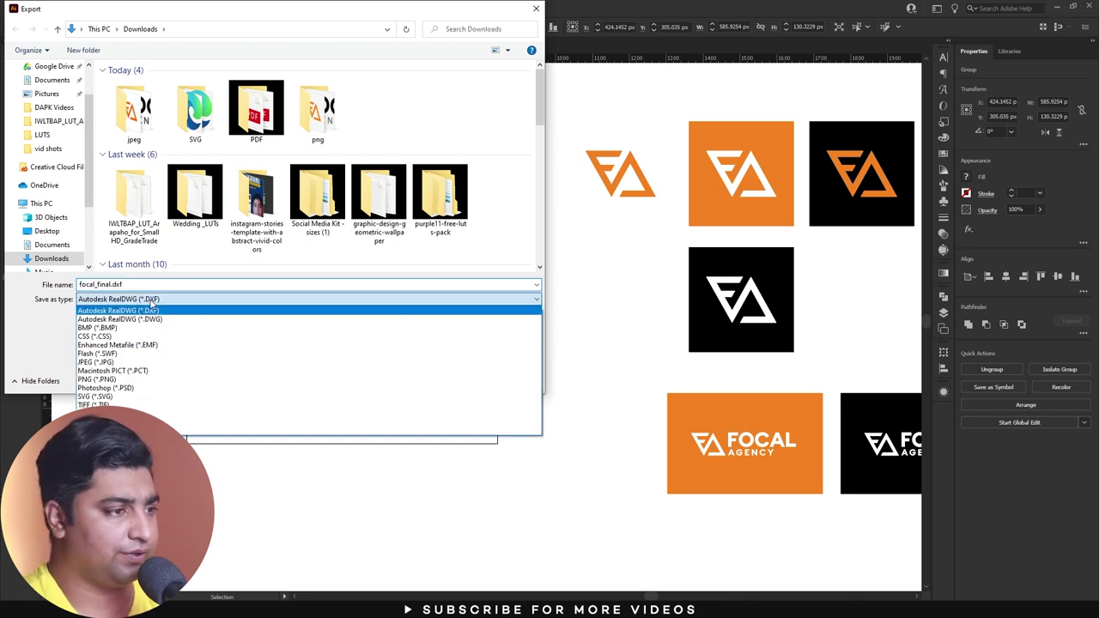
left_click(128, 387)
left_click(113, 317)
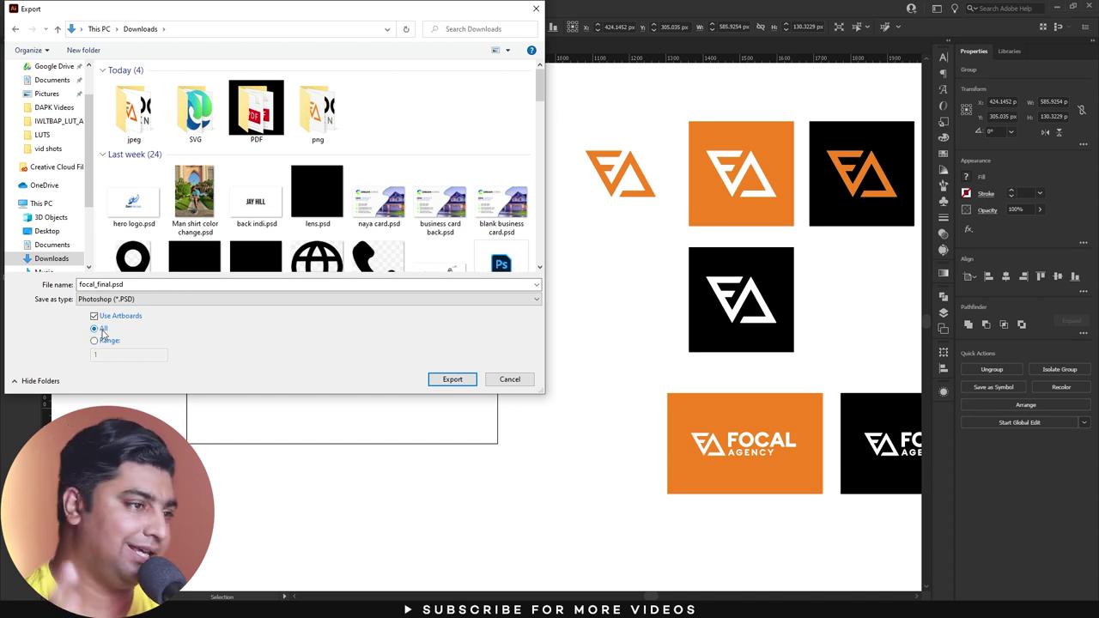
left_click(453, 381)
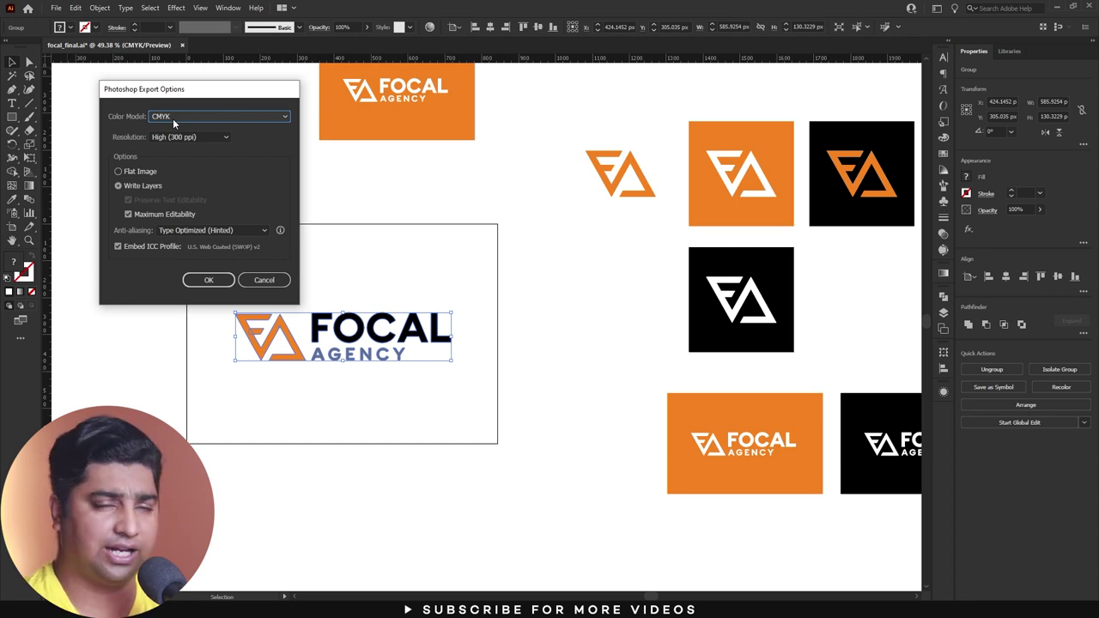
Confirm PSD export options with CMYK colour model, Write Layers and Maximum Editability.
left_click(172, 119)
left_click(174, 131)
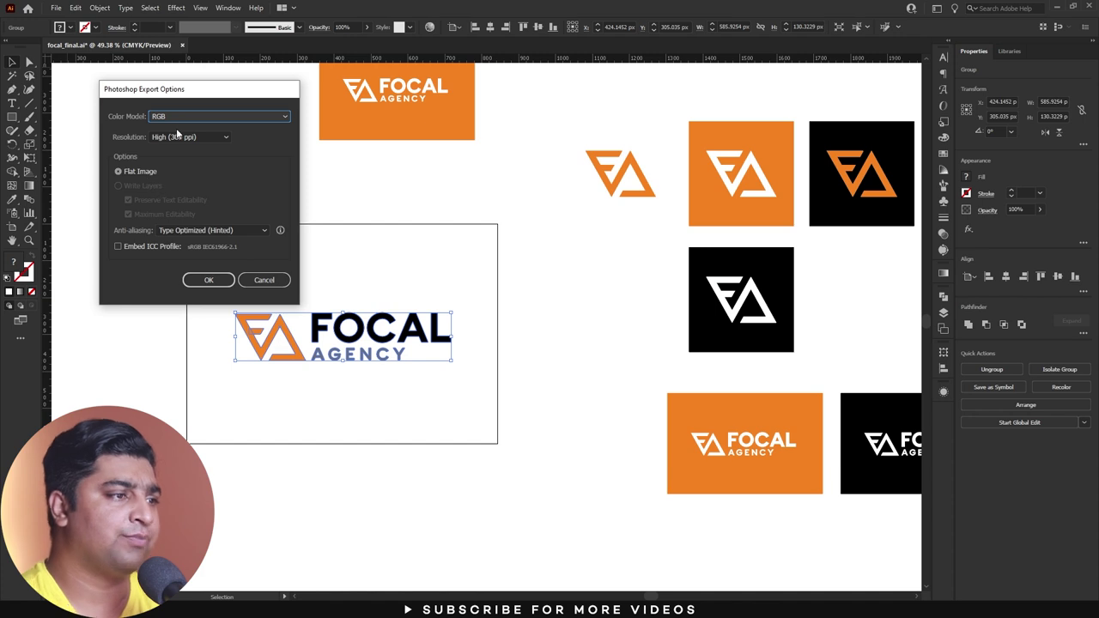
left_click(176, 131)
left_click(177, 145)
left_click(147, 189)
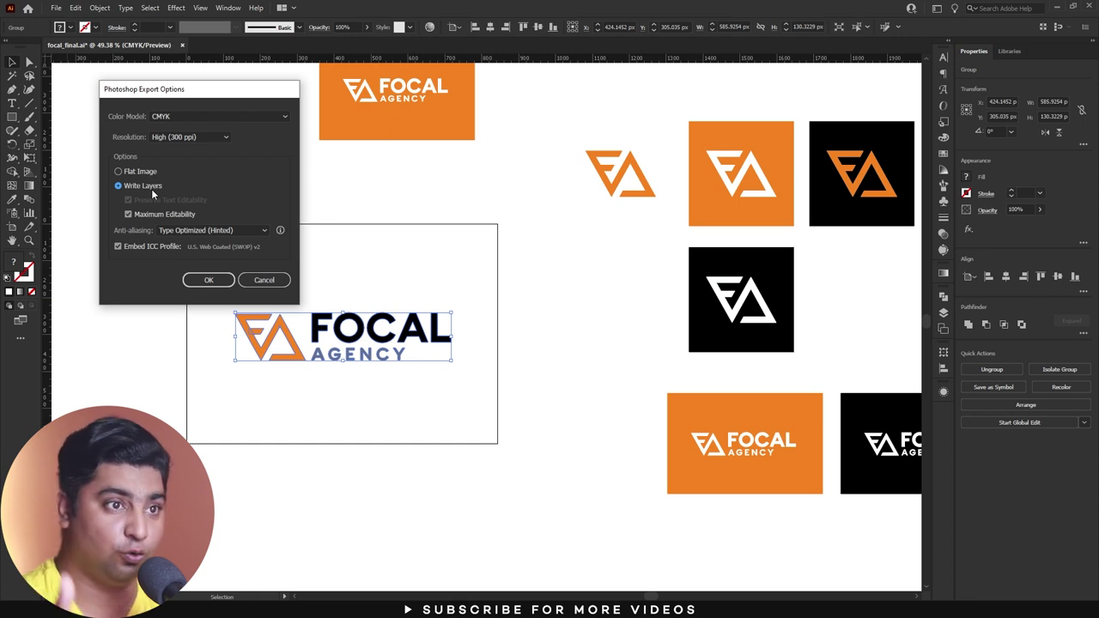
left_click(180, 115)
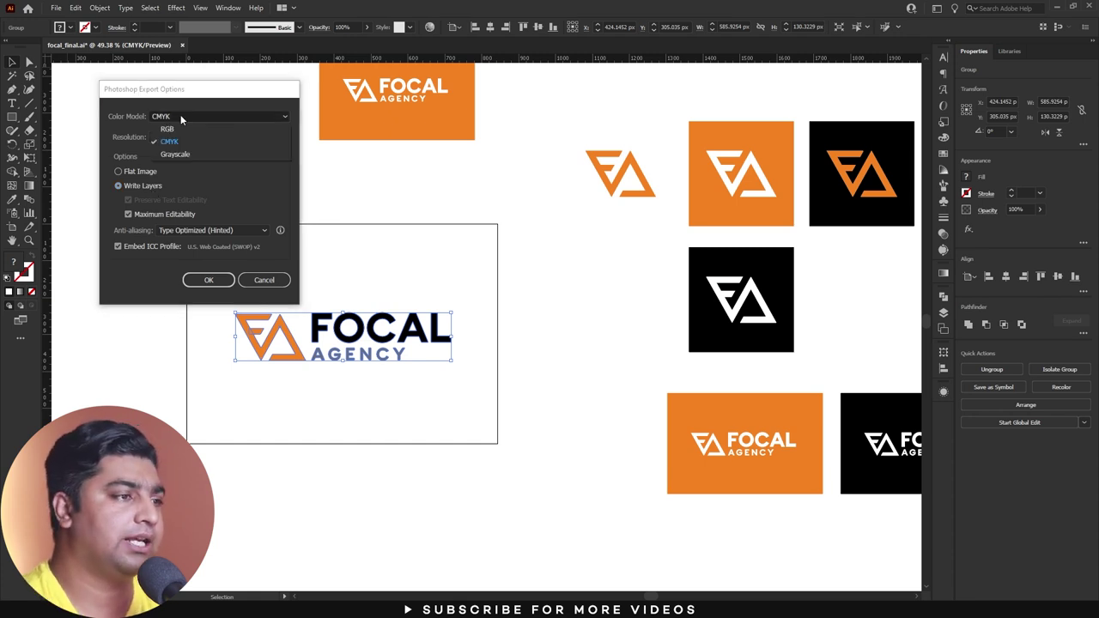
left_click(175, 130)
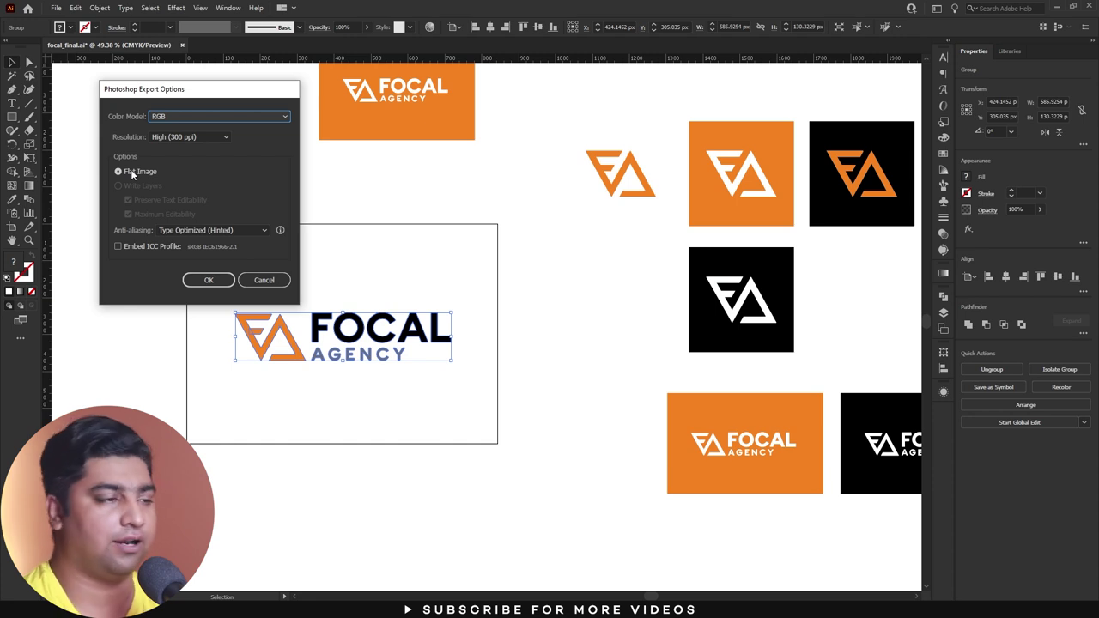
left_click(176, 117)
left_click(171, 142)
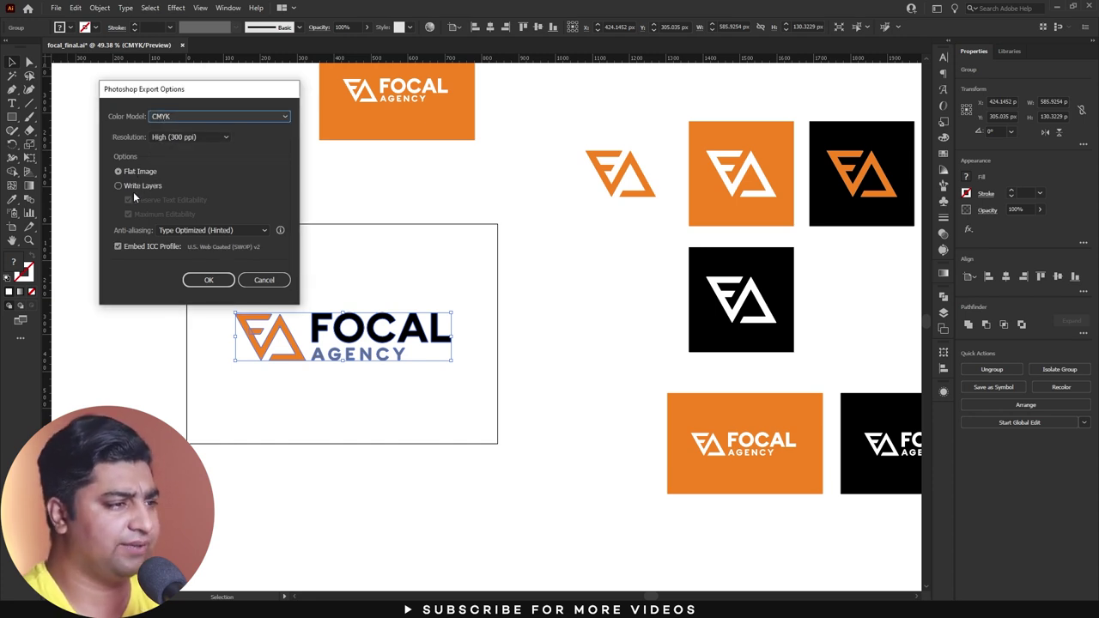
left_click(132, 187)
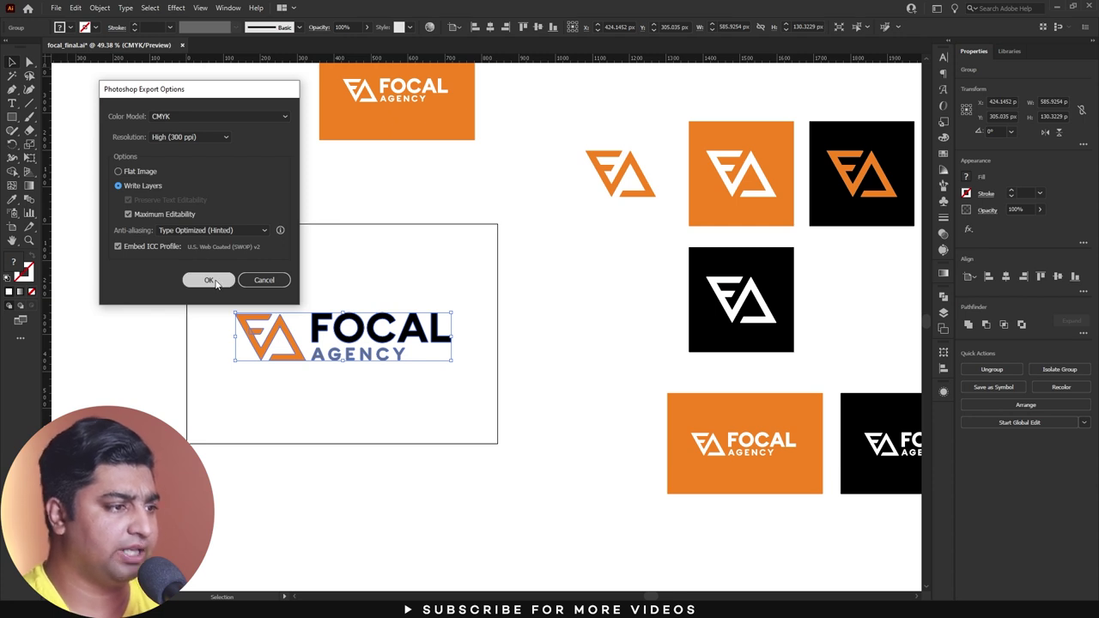
left_click(209, 281)
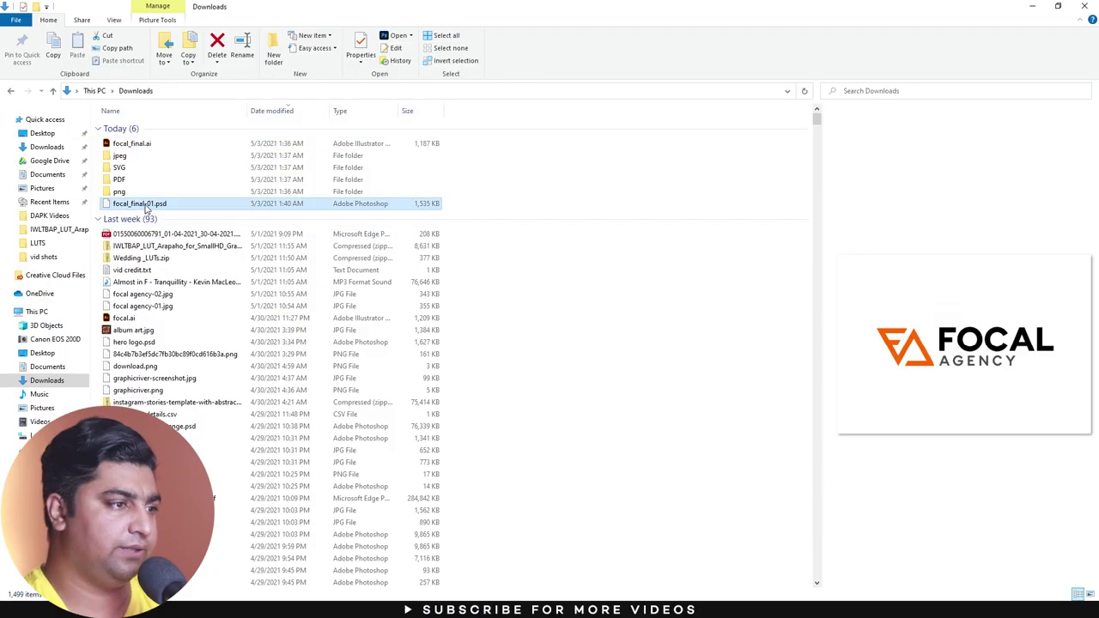
Open focal_final-01.psd from the Downloads folder in Photoshop.
double_click(146, 206)
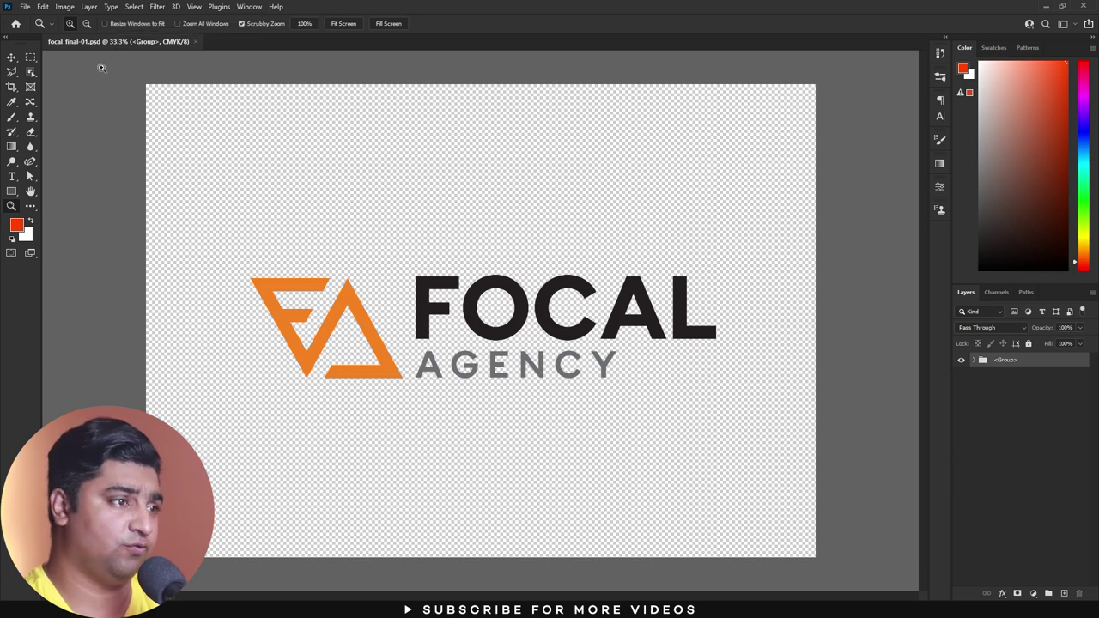
Inspect the logo at 100% zoom, panning to the orange mark, then zoom back out.
double_click(12, 206)
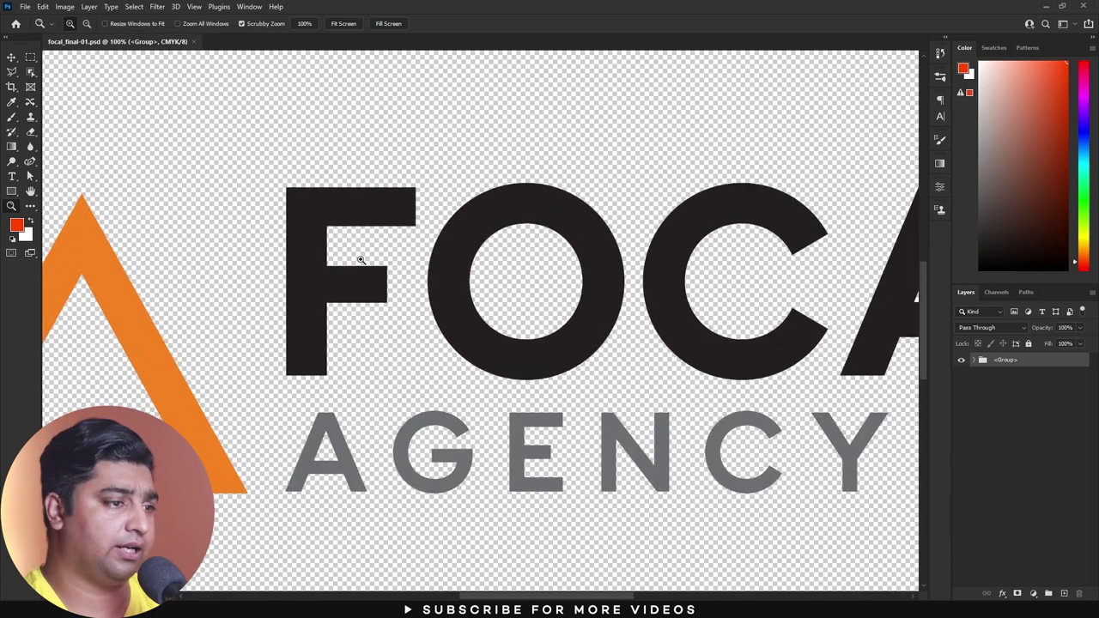
left_click_drag(211, 294, 603, 306)
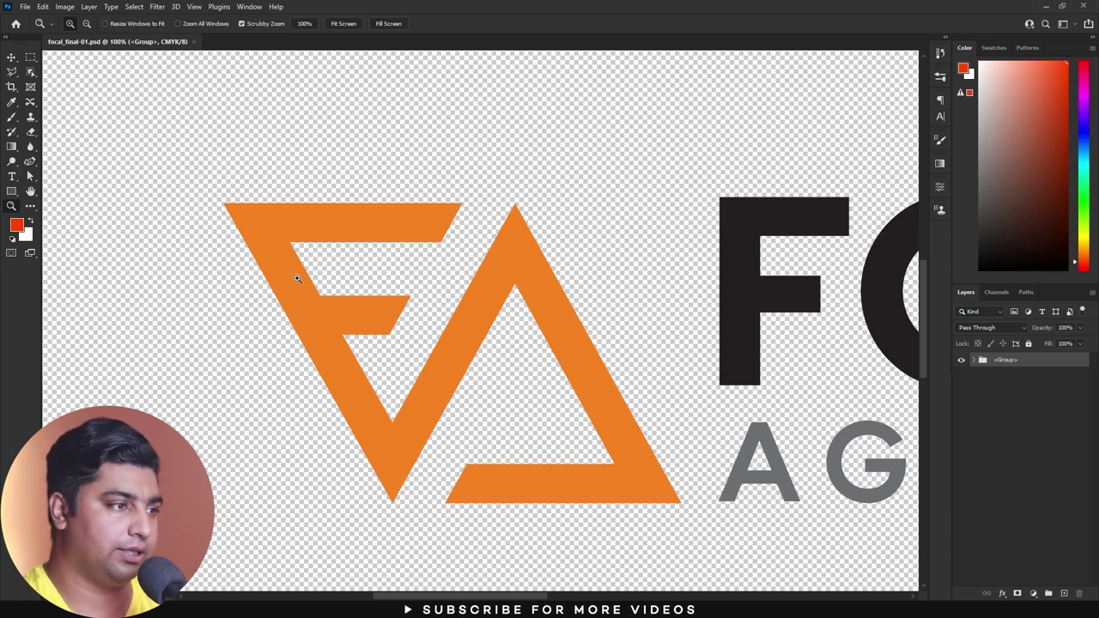
left_click_drag(294, 250, 401, 289)
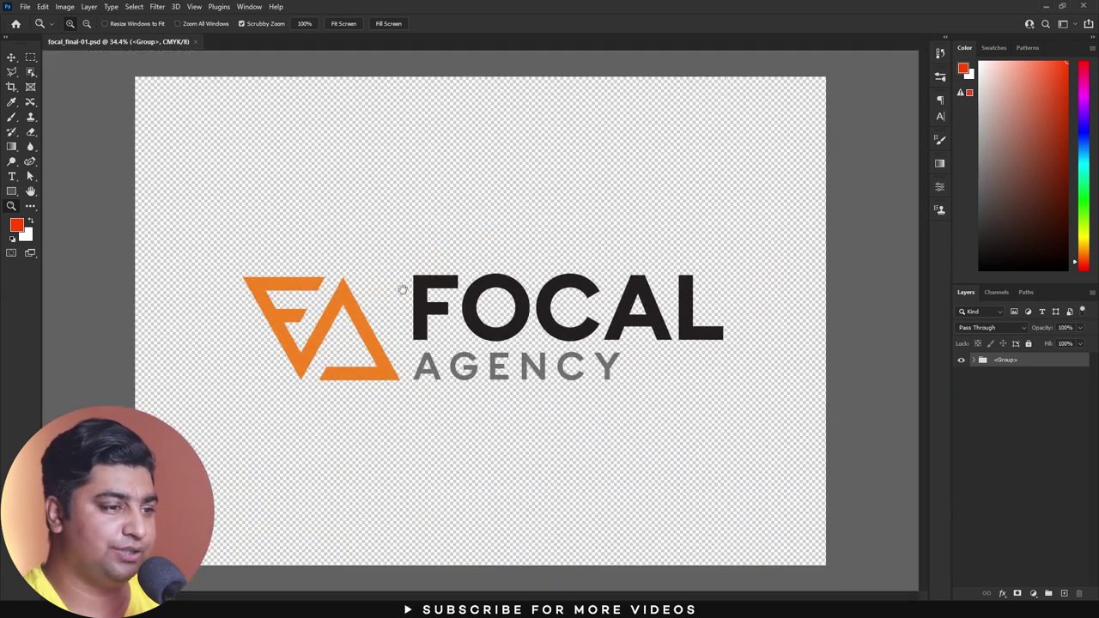
Expand the logo groups and toggle AGENCY, FOCAL and orange-mark layer visibility.
left_click(972, 361)
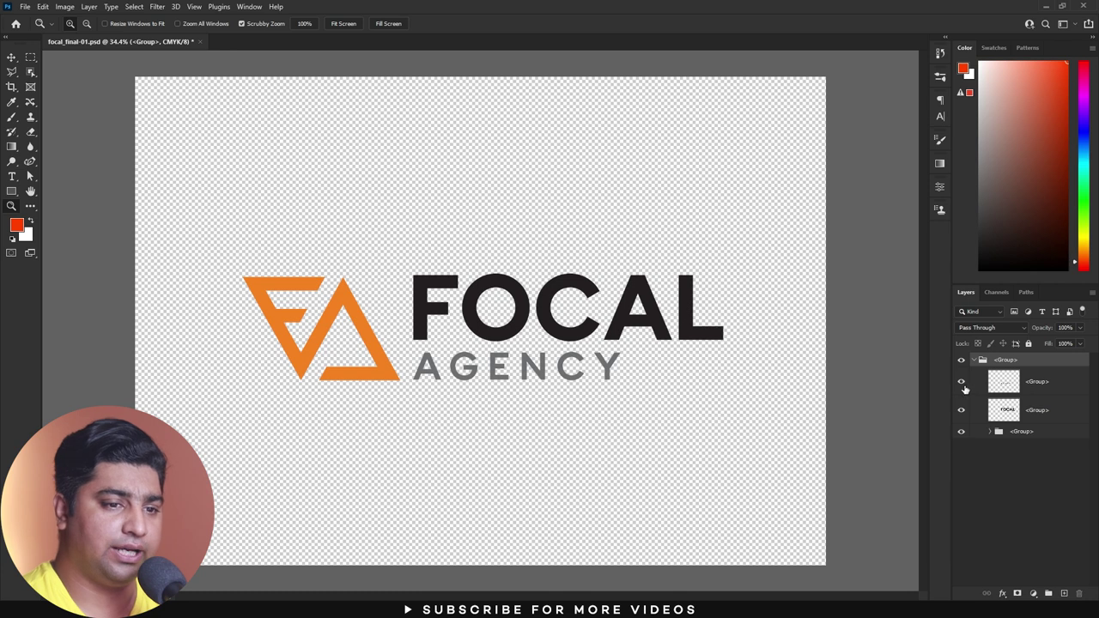
left_click(961, 383)
left_click(961, 383)
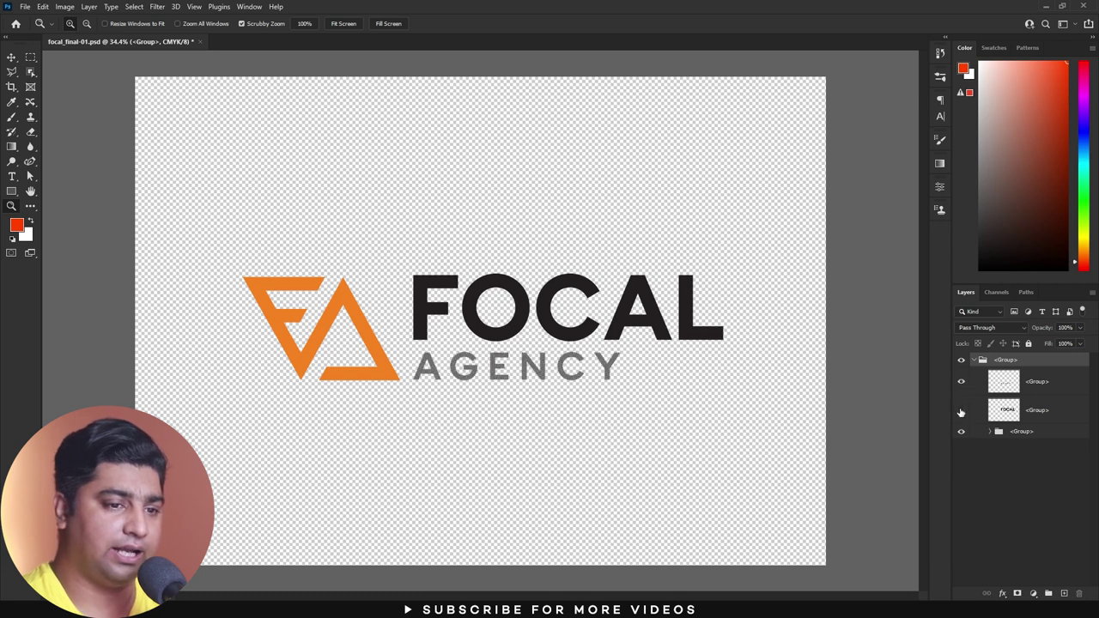
left_click(961, 411)
left_click(960, 411)
left_click(990, 433)
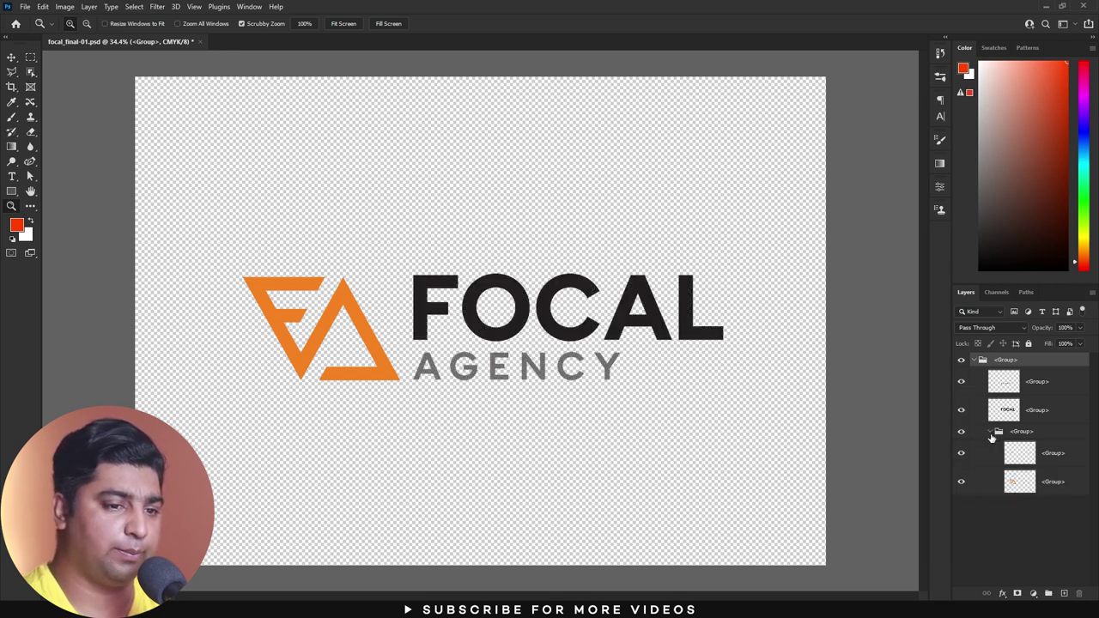
left_click(961, 453)
left_click(962, 482)
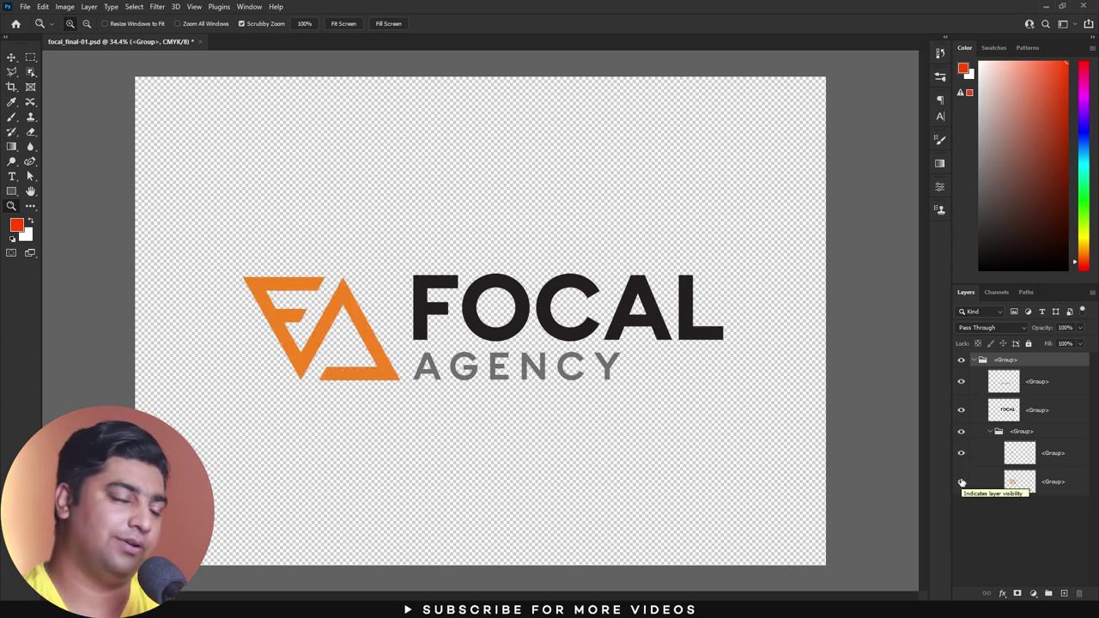